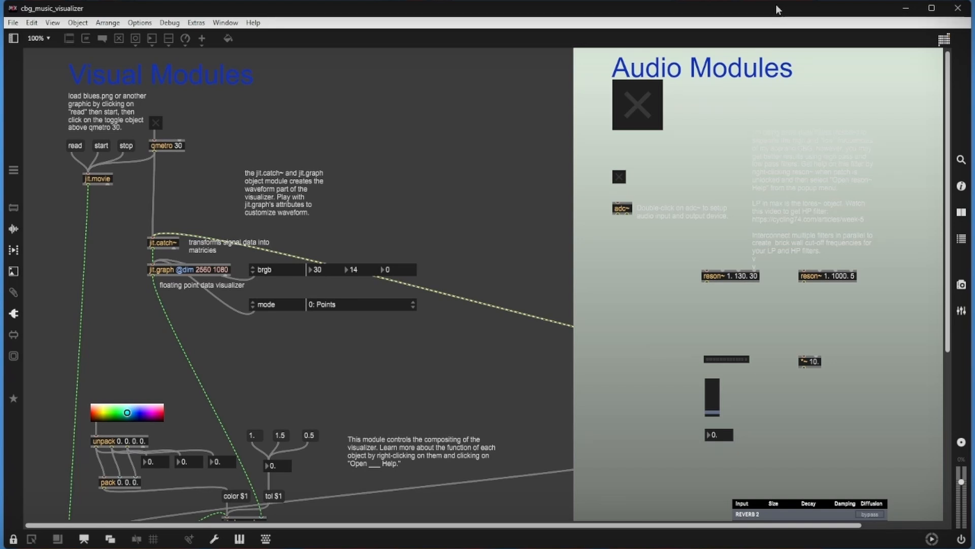
Unlock the patch and save a copy of it to the Desktop as Audio_Reactive_Avatar_for_OBS
key("ctrl+e")
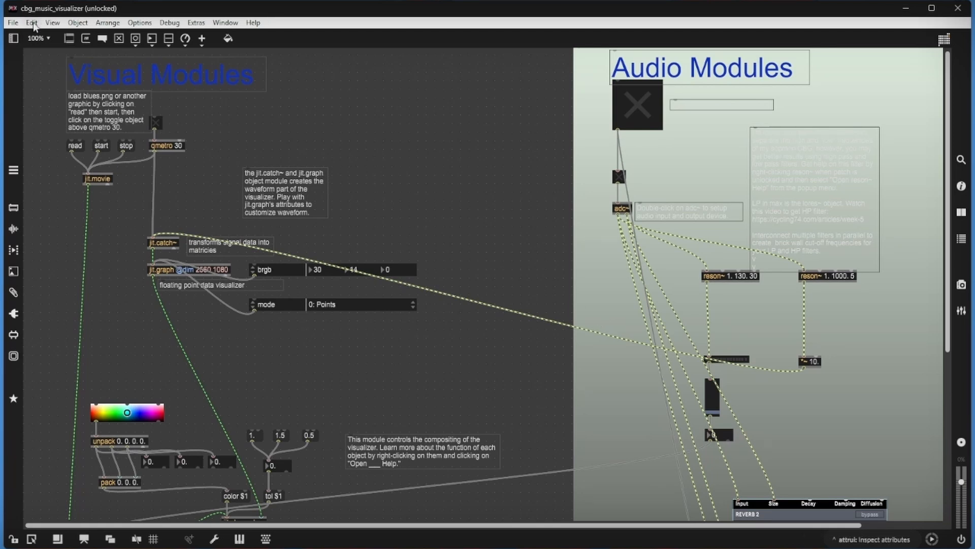
left_click(13, 24)
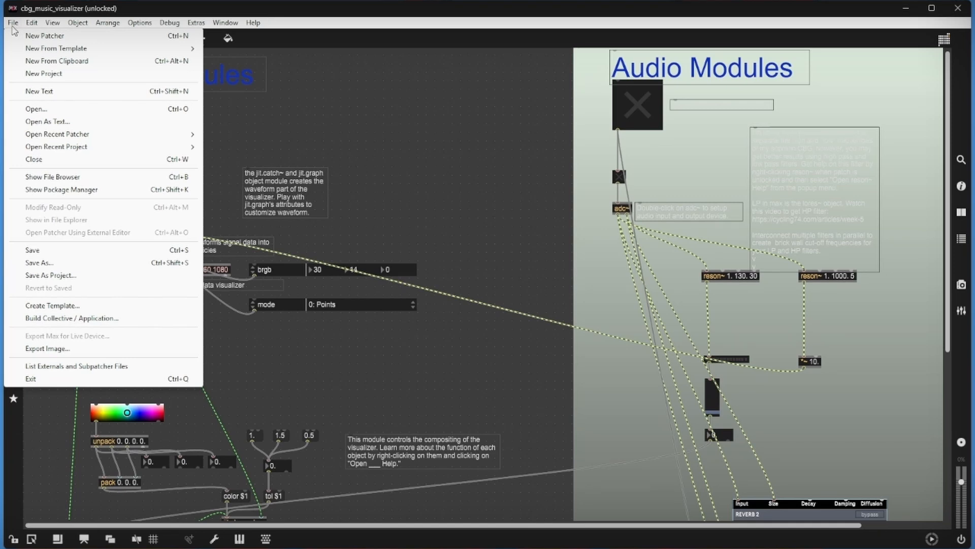
left_click(76, 262)
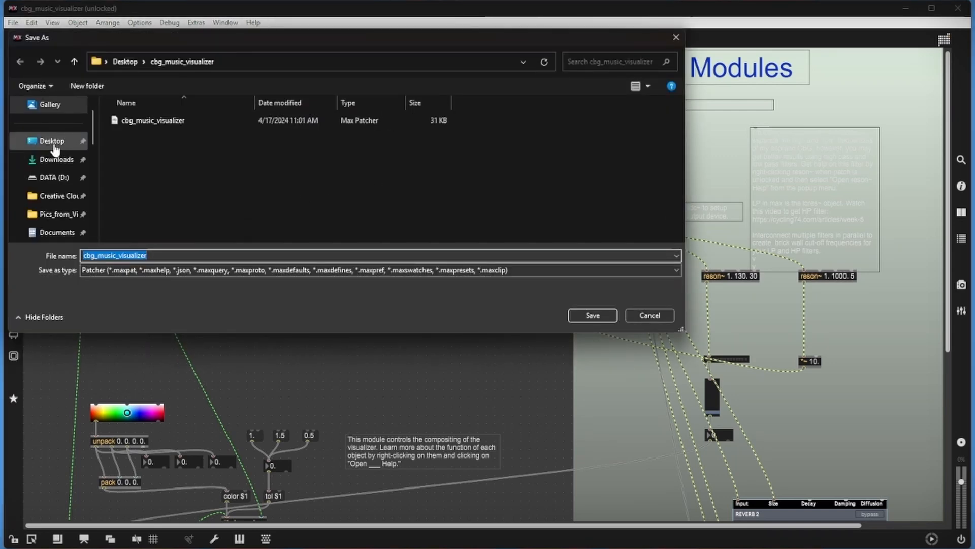
left_click(54, 145)
type("Aud")
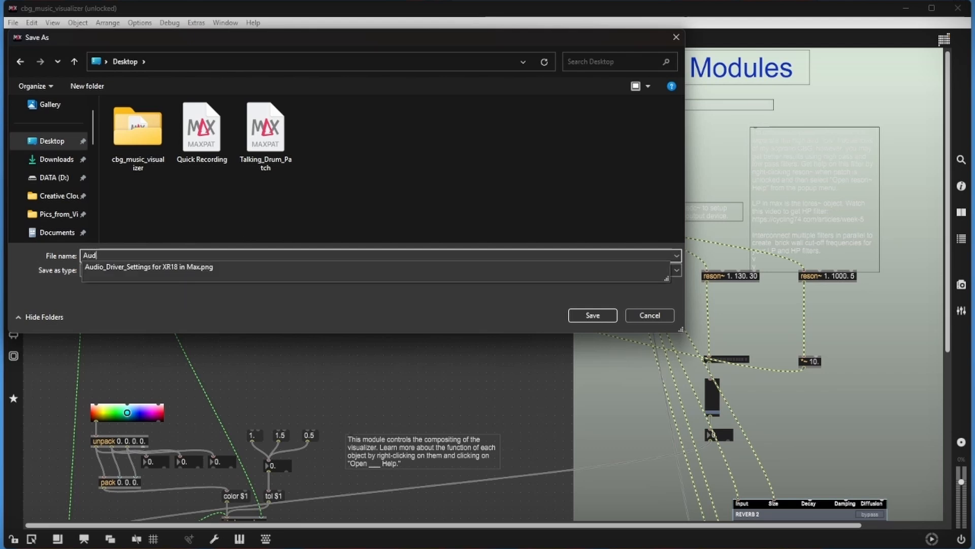
type("io_Re")
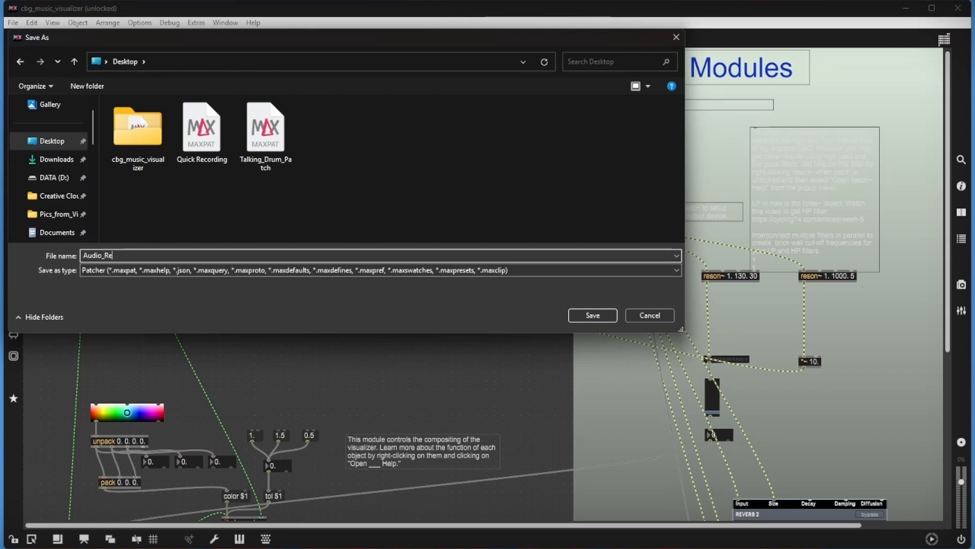
type("active_Av")
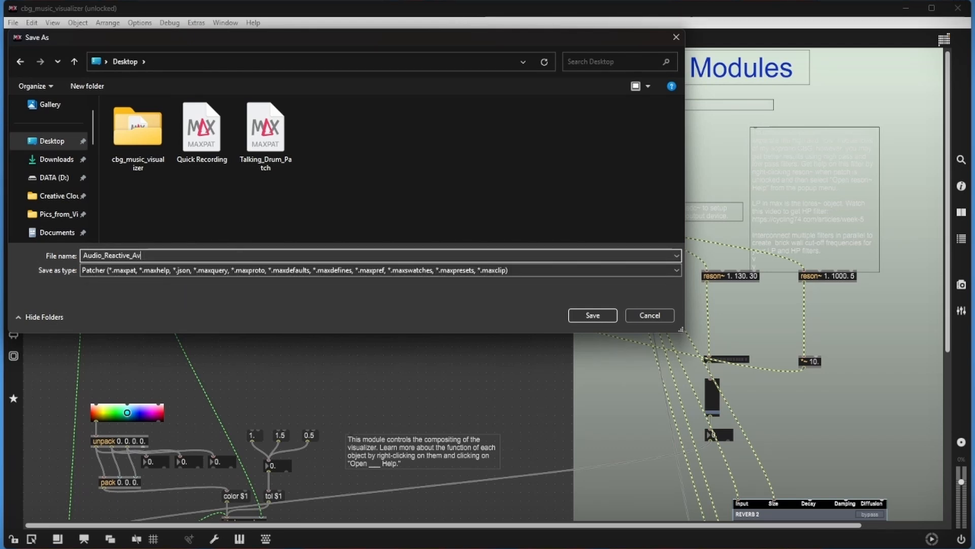
type("atar_for_O")
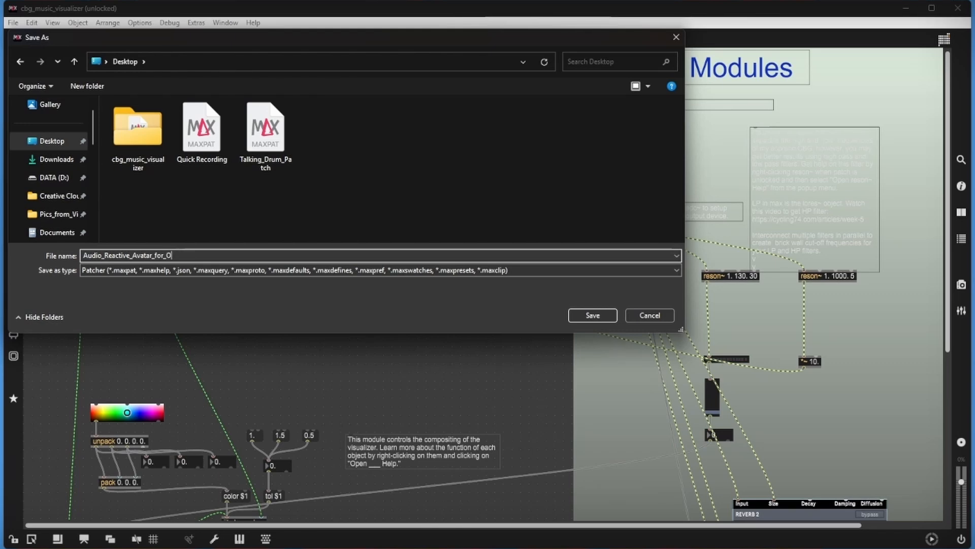
type("BS")
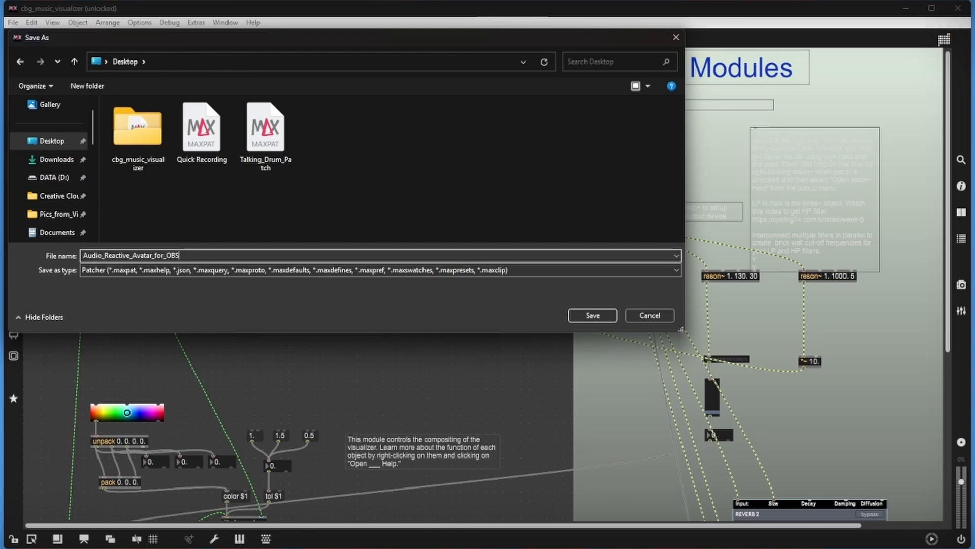
left_click(591, 315)
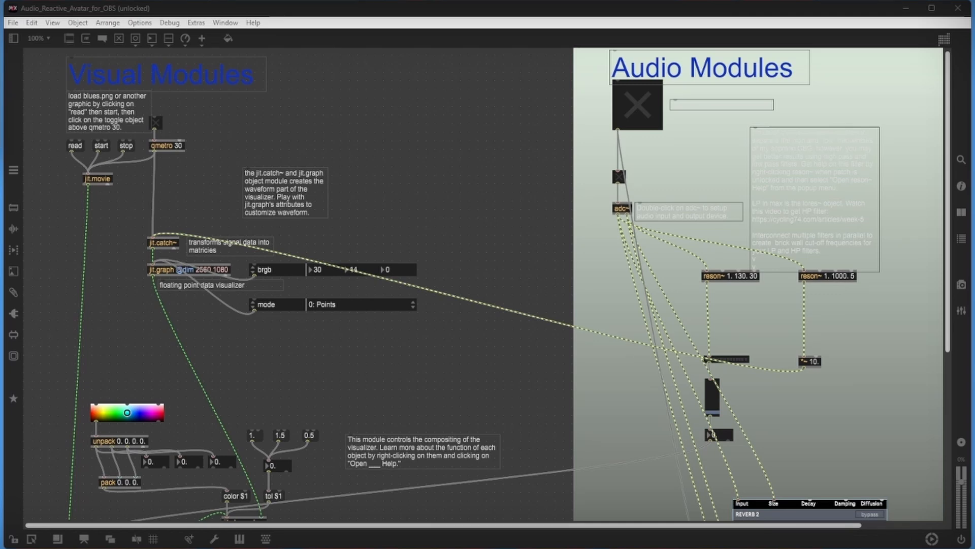
Close the patcher and the Max Console, and move the new patch file's desktop icon beneath the Navigation file
left_click(957, 8)
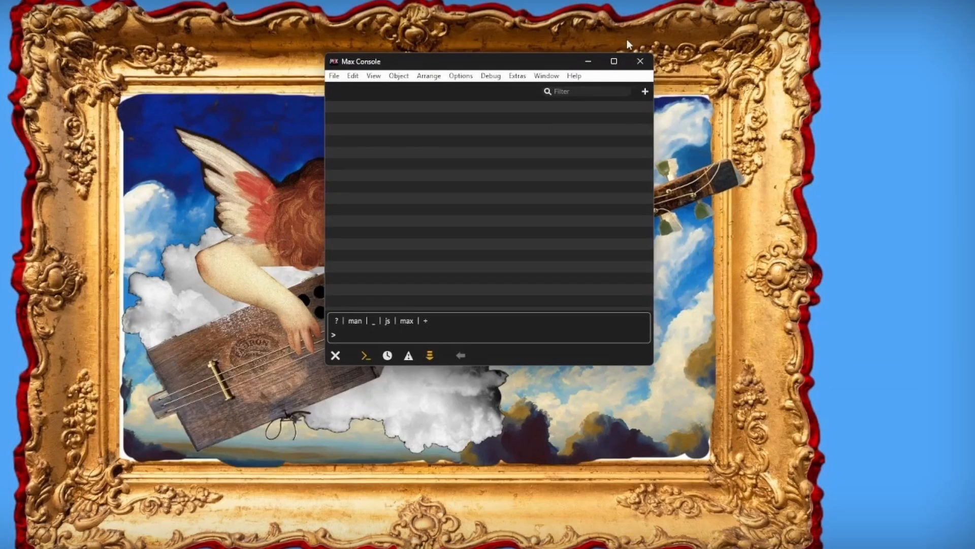
left_click(641, 62)
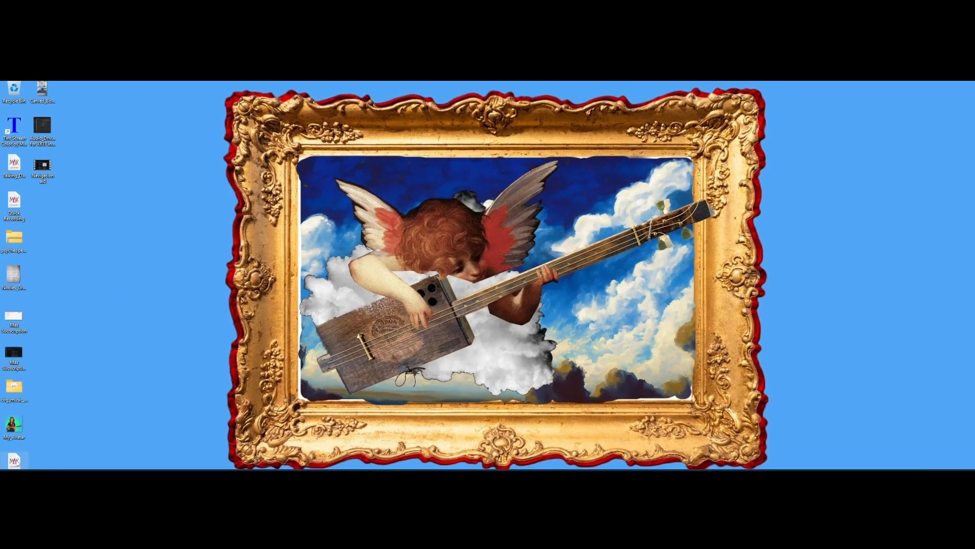
left_click_drag(16, 460, 44, 201)
Create a new folder on the desktop named Audio_Reactive_Avatar_for_OBS
right_click(169, 240)
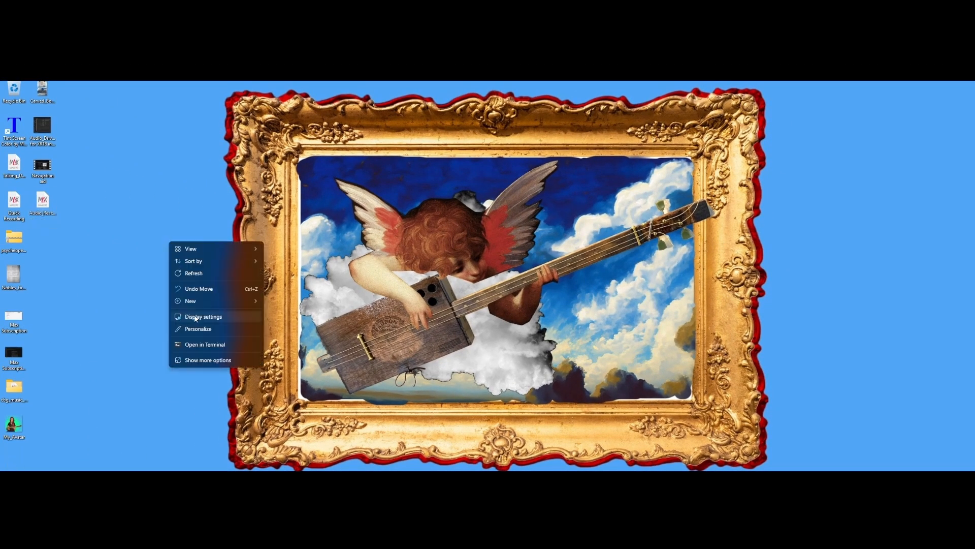
mouse_move(196, 308)
left_click(328, 302)
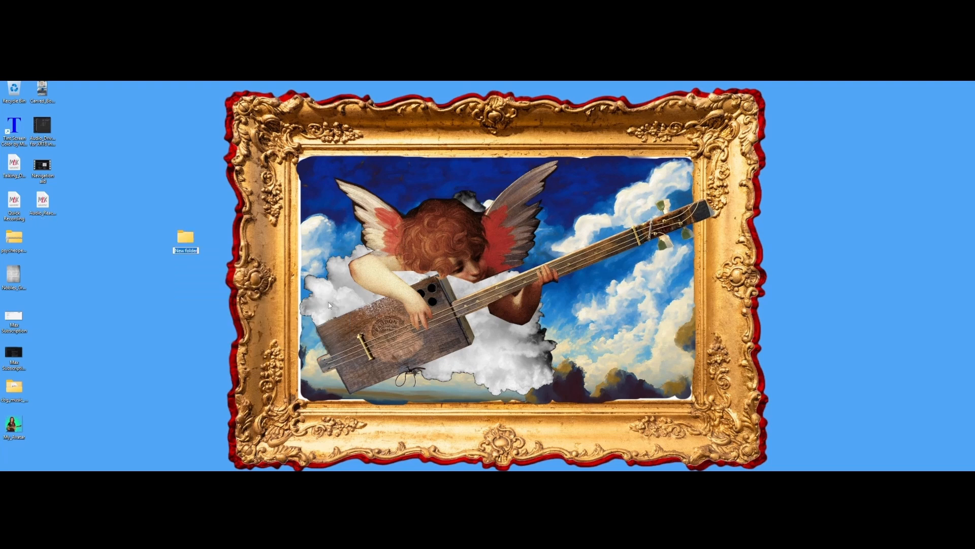
type("Audio_Reactive")
type("_Avatar_for_OBS")
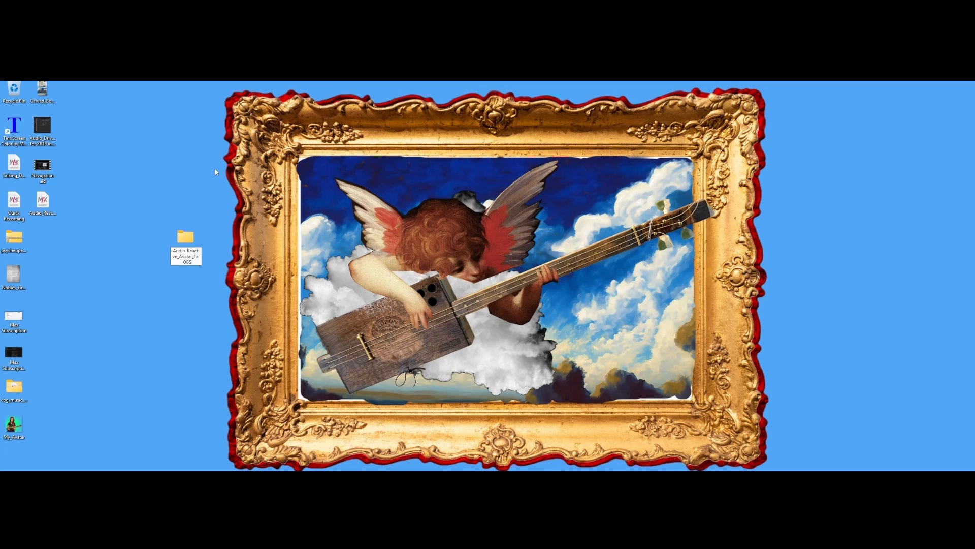
key("Return")
Move the new patch file into the Audio_Reactive_Avatar_for_OBS folder and place the folder among the other desktop icons
left_click_drag(187, 242, 158, 279)
left_click_drag(43, 200, 158, 276)
left_click_drag(159, 275, 43, 204)
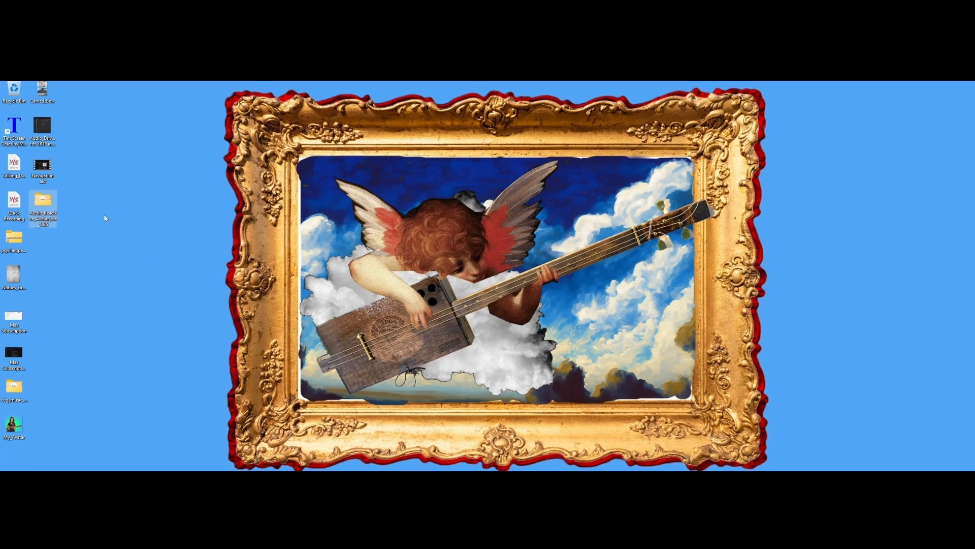
Preview the My_Avatar image, close it, and move the image file into the Audio_Reactive_Avatar_for_OBS folder
left_click(17, 429)
double_click(17, 429)
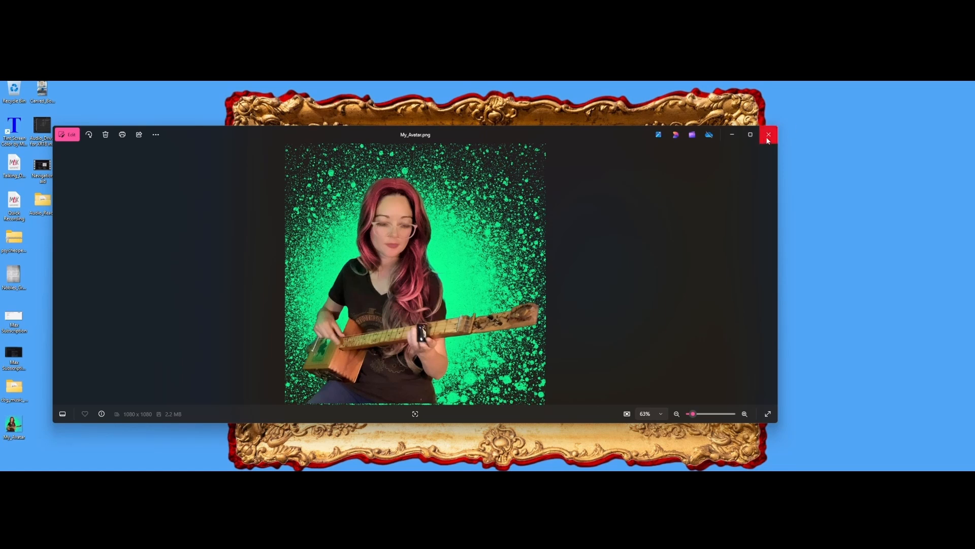
left_click(769, 134)
left_click_drag(14, 426, 45, 206)
Open the Audio_Reactive_Avatar_for_OBS patch from its folder and close the folder window
double_click(42, 201)
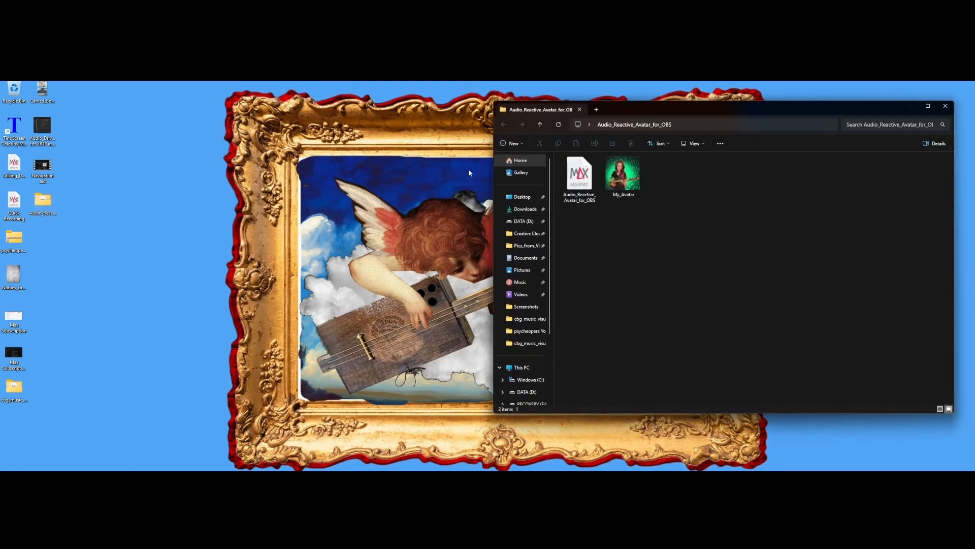
left_click(590, 173)
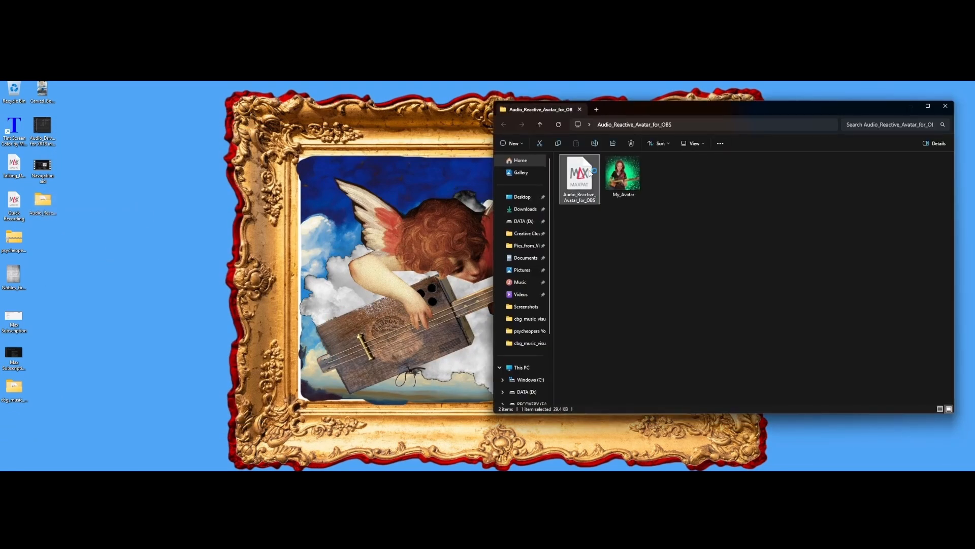
left_click(945, 106)
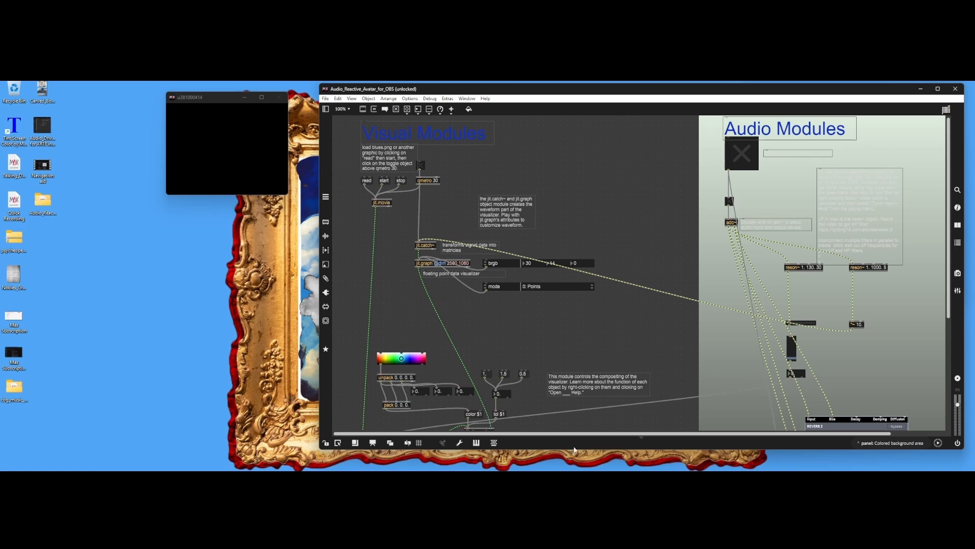
Delete the large toggle, the empty comment, the filter notes and the adc~ comment from the Audio Modules area
left_click_drag(609, 434, 666, 433)
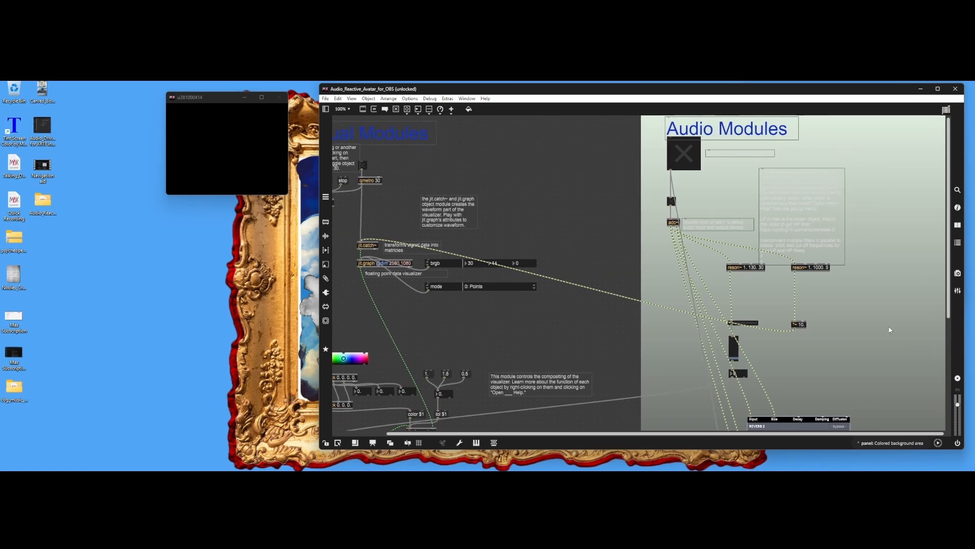
scroll(890, 330, "down", 8)
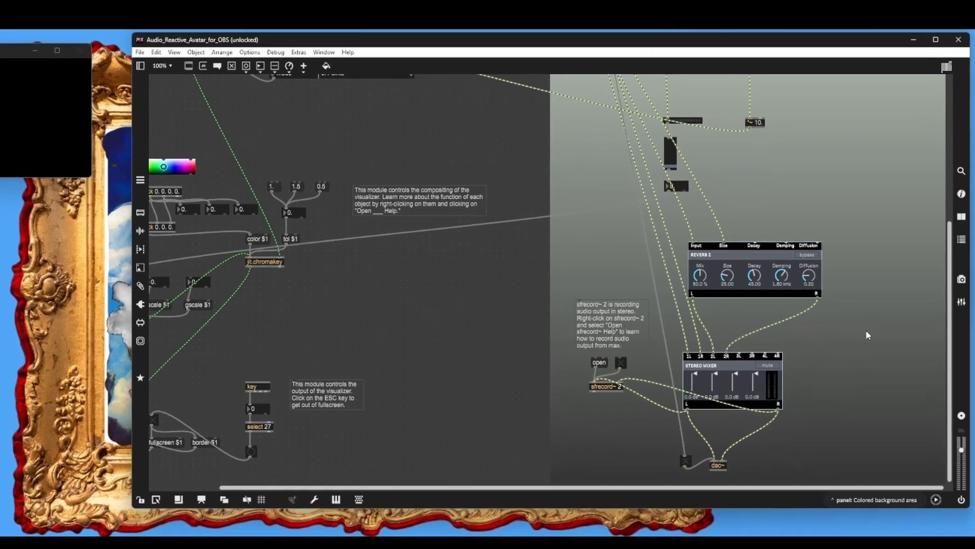
scroll(779, 254, "up", 6)
scroll(779, 254, "down", 5)
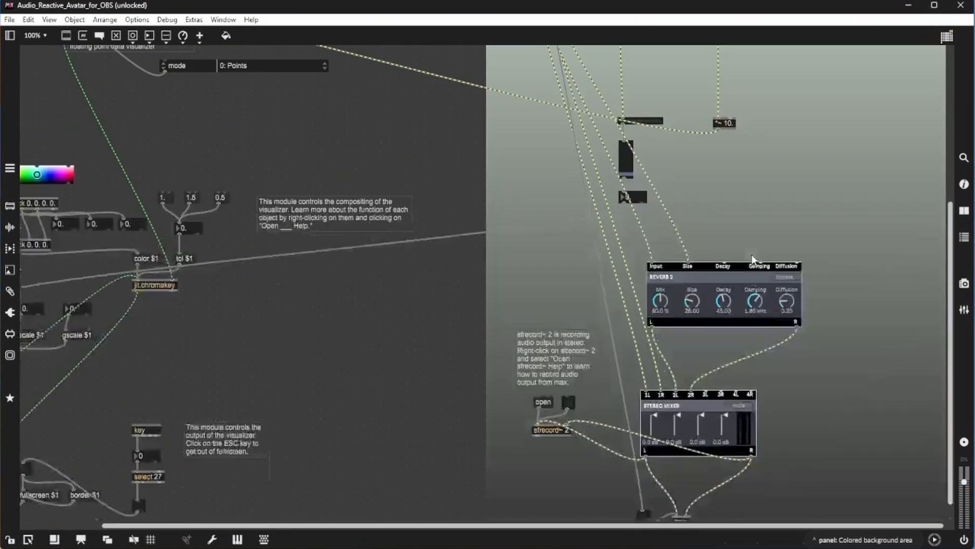
scroll(751, 256, "down", 1)
scroll(751, 255, "up", 12)
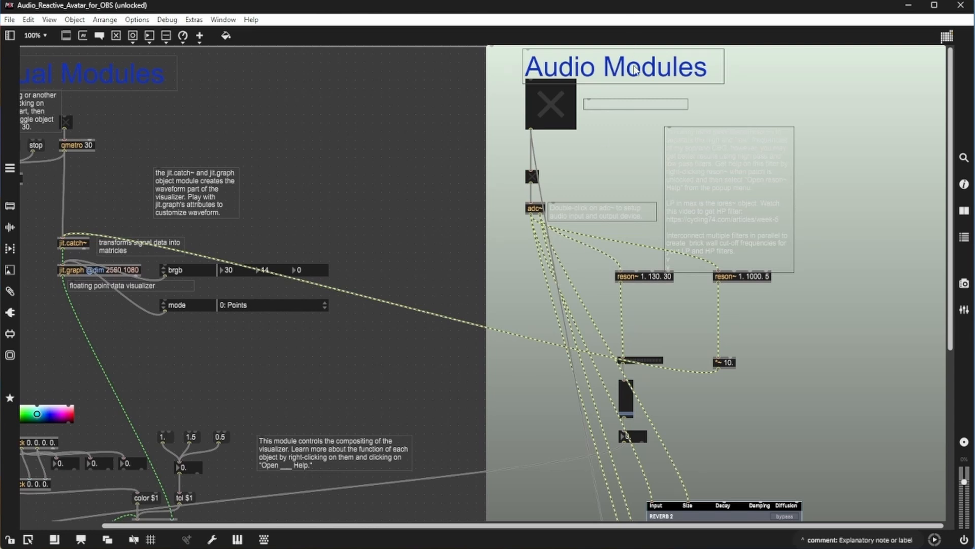
left_click(701, 181)
key("Delete")
left_click(611, 210)
key("Delete")
Delete the reson~ 1. 1000. 5 filter, move *~ 10. closer to adc~, and connect adc~ directly into it
scroll(828, 279, "left", 3)
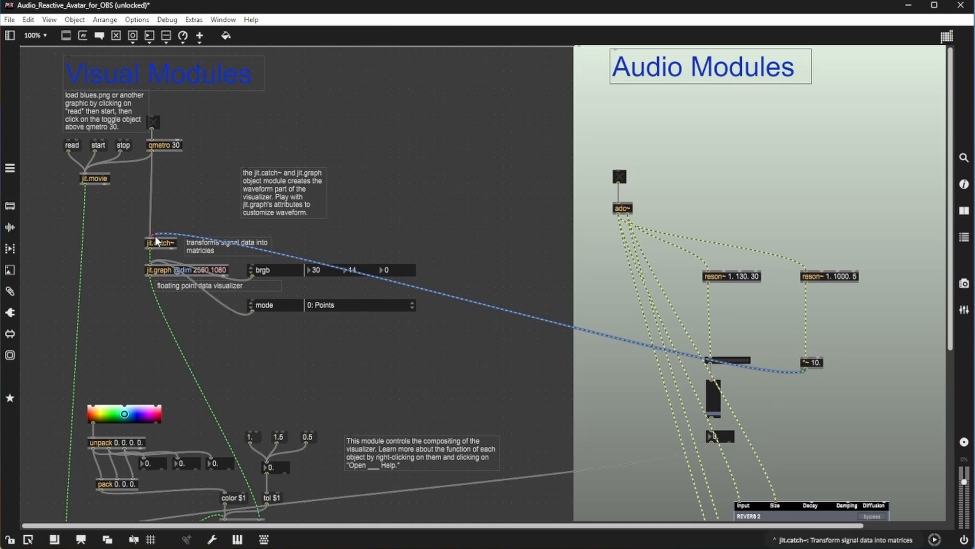
scroll(218, 293, "down", 2)
scroll(218, 293, "up", 2)
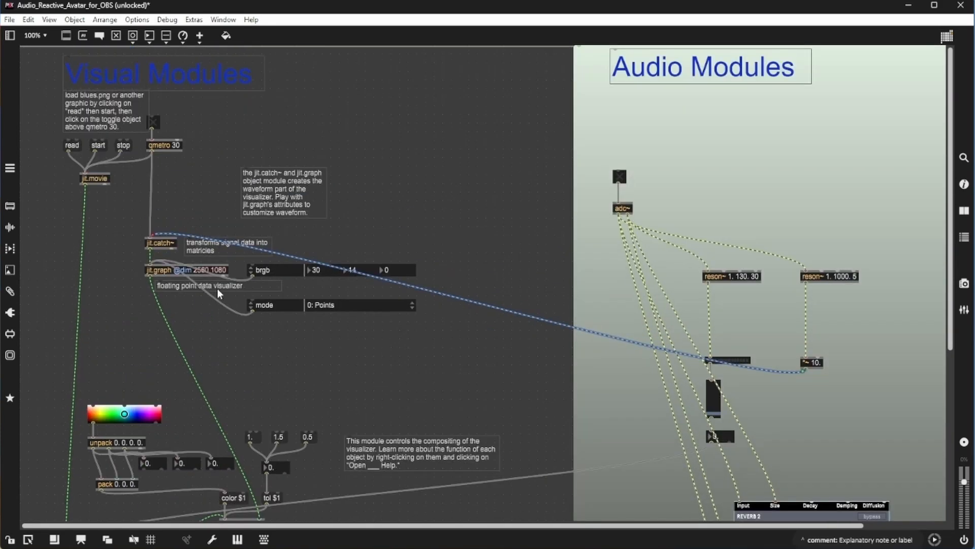
left_click(841, 279)
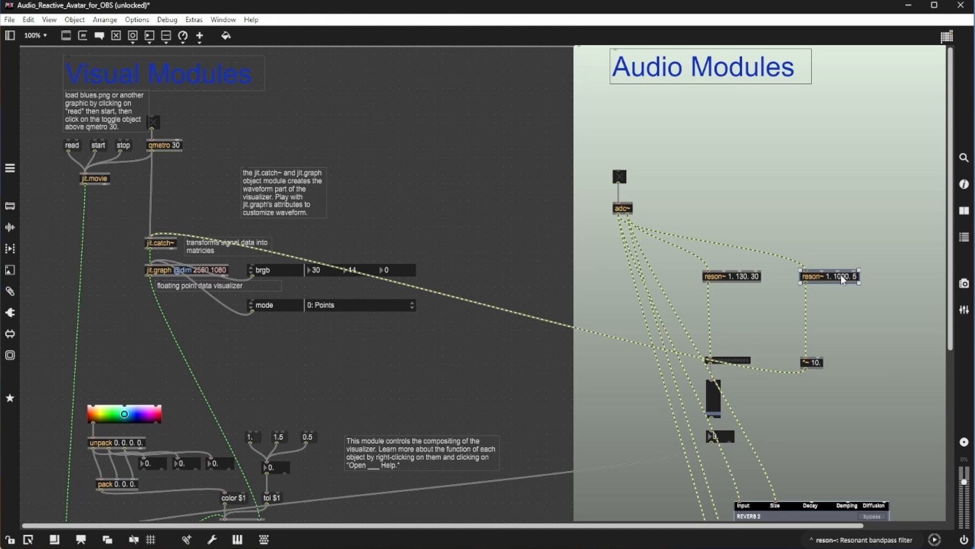
key("Delete")
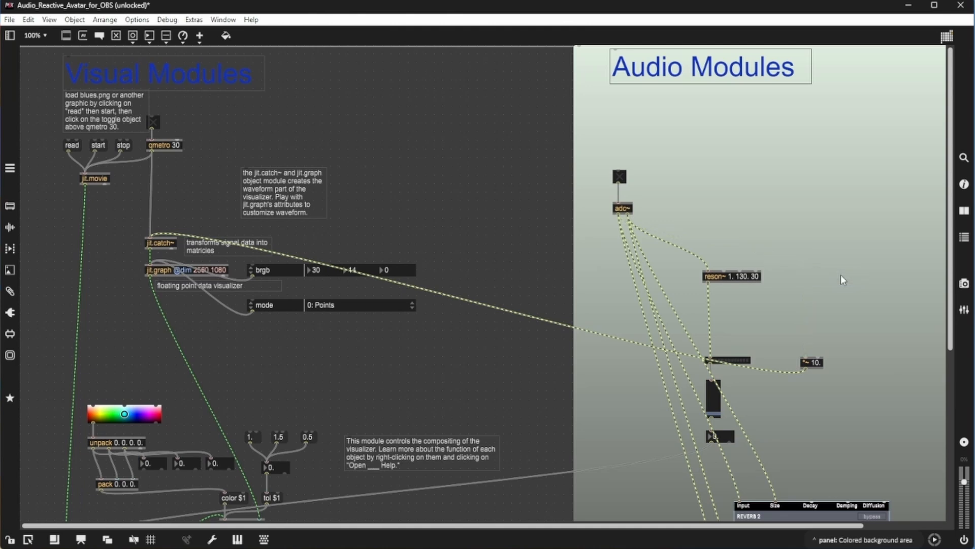
left_click_drag(628, 216, 751, 246)
Delete the reson~ 1. 130. 30 filter together with the meter~, the vertical level object and the number box below it
left_click(730, 282)
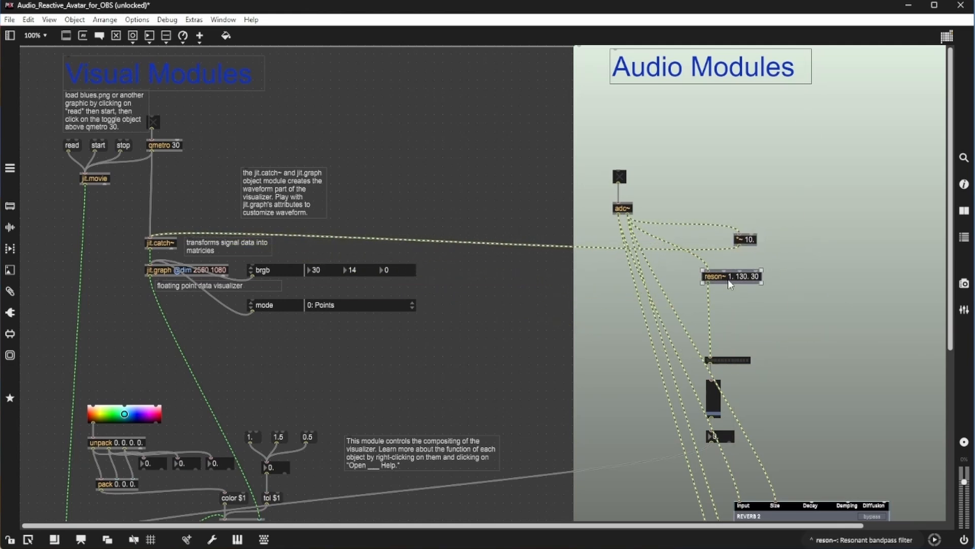
key("Delete")
scroll(675, 289, "right", 2)
left_click(628, 407)
key("Delete")
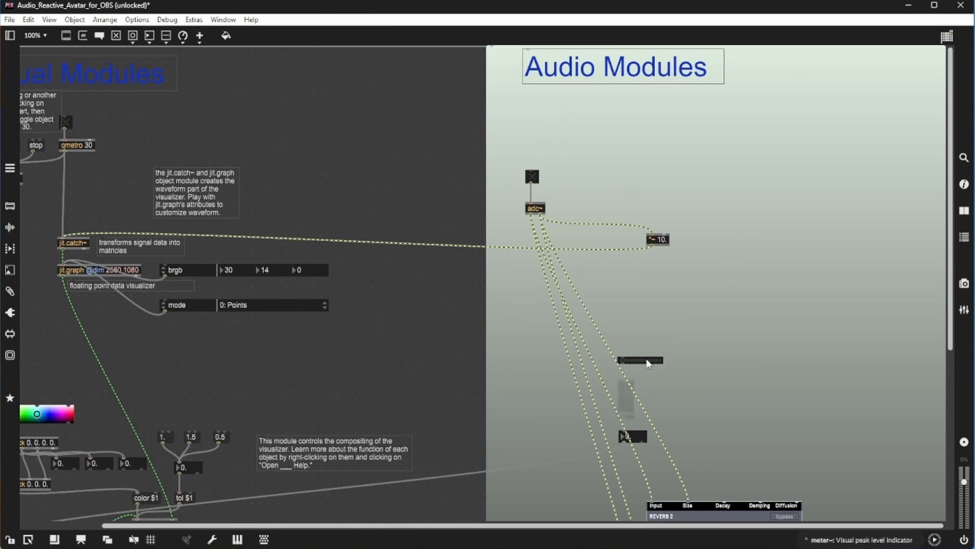
left_click(647, 361)
key("Delete")
left_click(642, 434)
key("Delete")
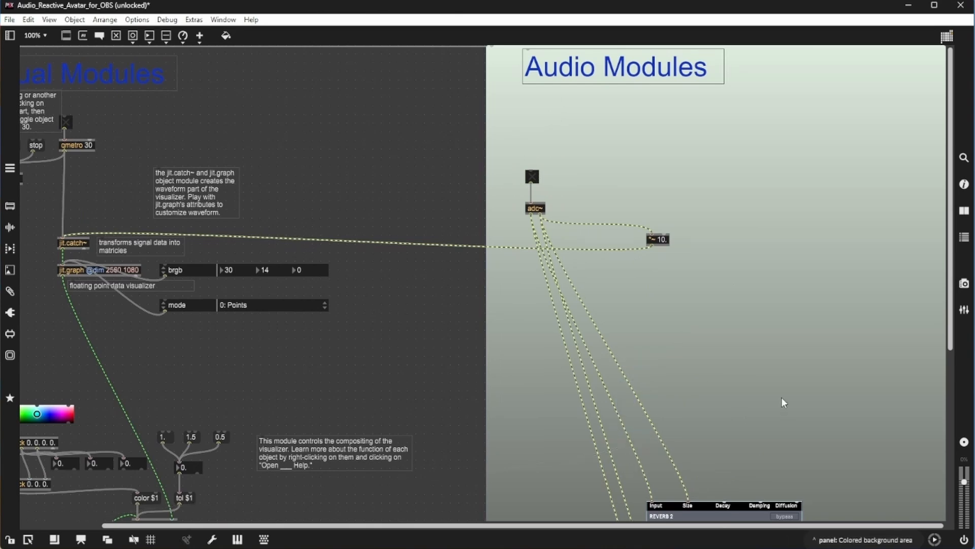
Delete the Reverb 2 and Stereo Mixer modules, dac~, and sfrecord~ 2 with its comment, open message and toggle
scroll(782, 397, "down", 2)
scroll(782, 397, "down", 6)
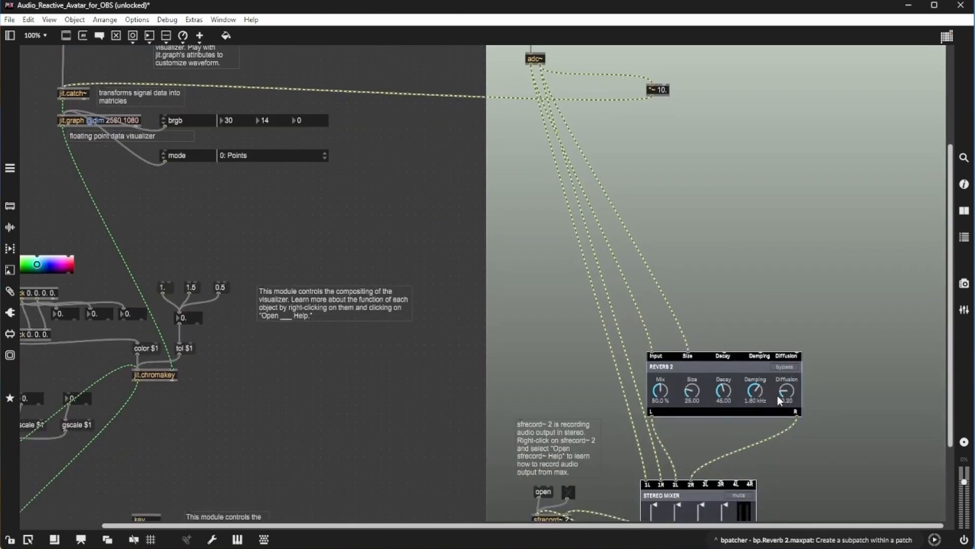
scroll(684, 490, "down", 5)
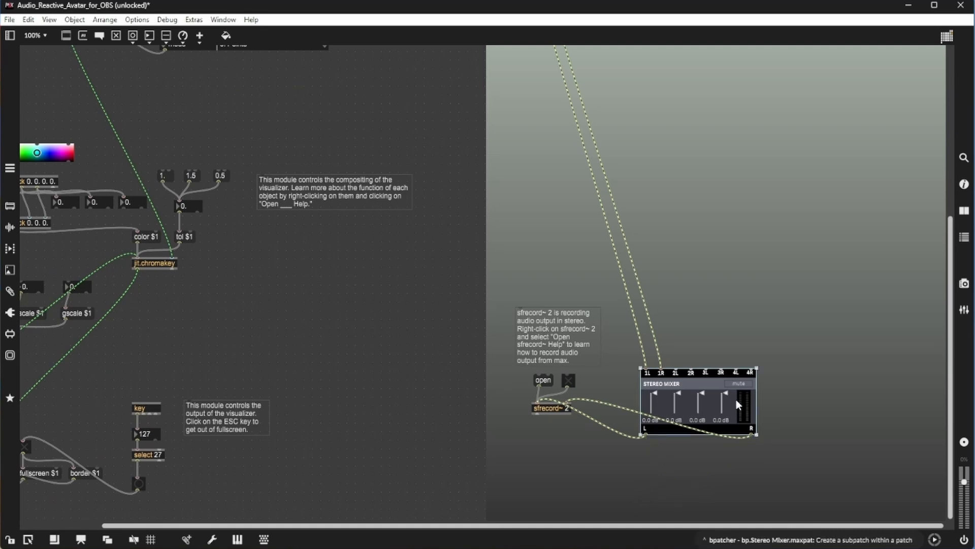
key("Delete")
key("Delete")
left_click(544, 377)
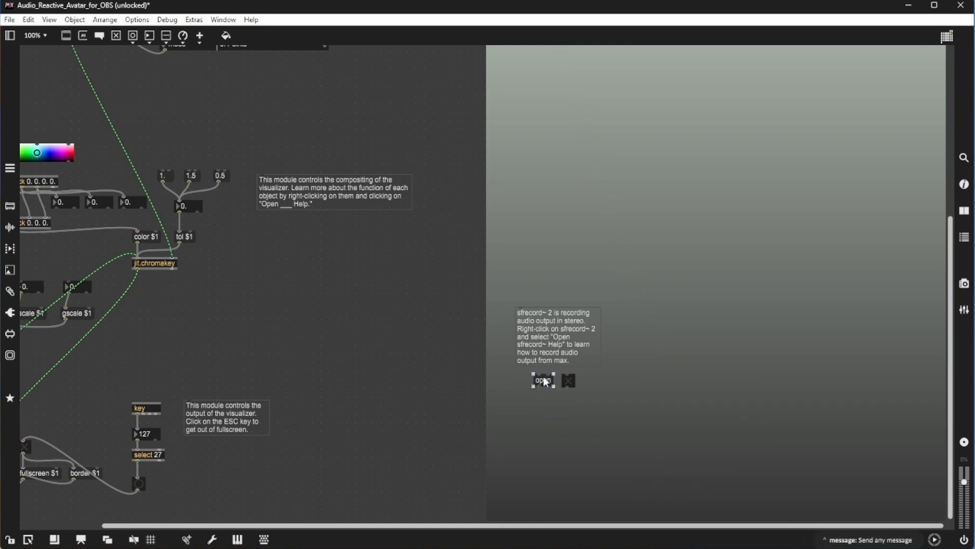
key("Delete")
left_click(570, 382)
key("Delete")
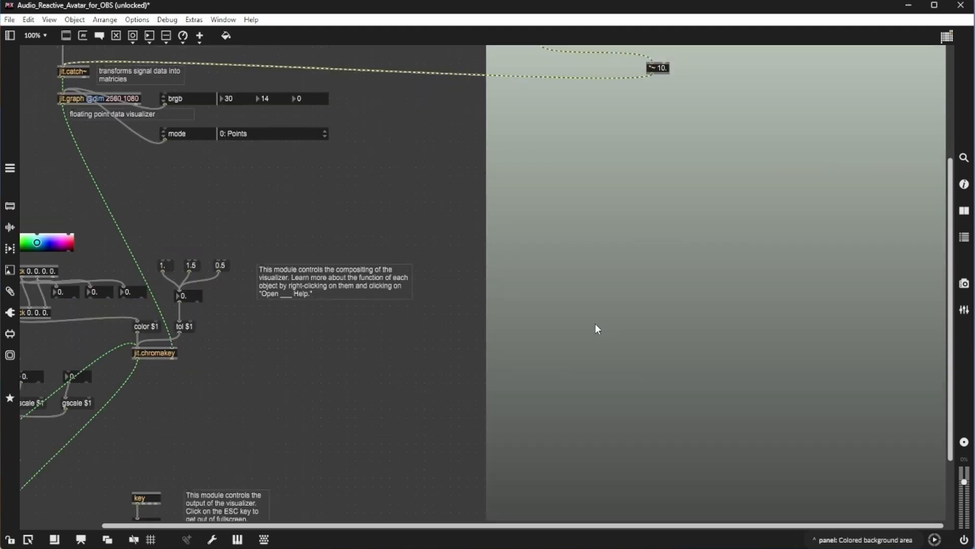
Place the *~ 10. object directly below adc~, keeping adc~ connected straight into it
scroll(595, 324, "up", 12)
scroll(595, 324, "left", 4)
scroll(596, 324, "down", 1)
left_click(665, 203)
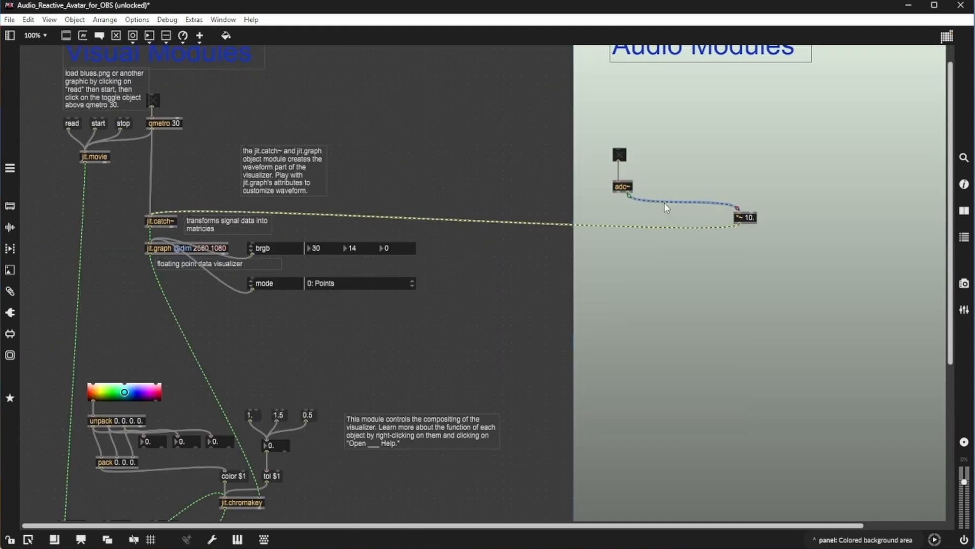
key("Delete")
left_click_drag(618, 193, 626, 225)
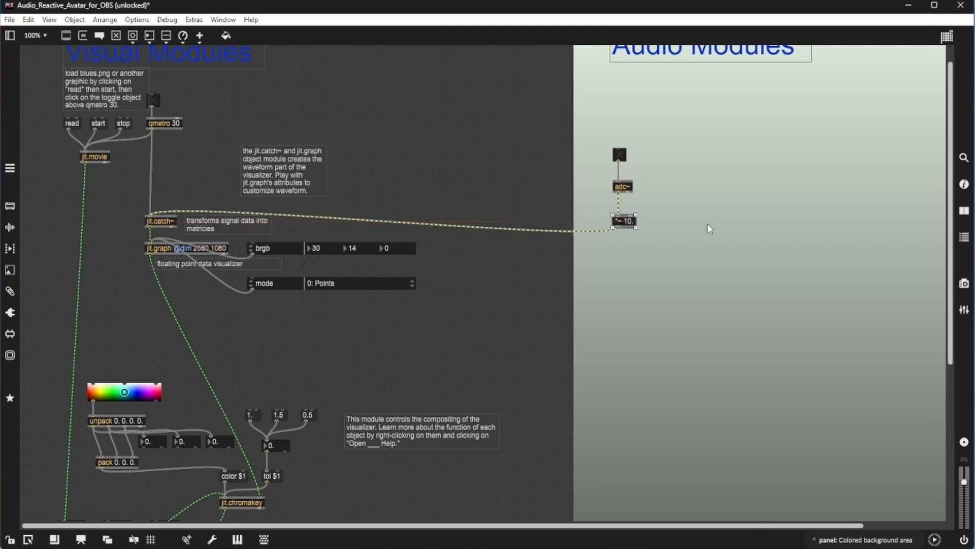
Delete the gradient background panel and the Audio Modules title
left_click(765, 242)
key("Delete")
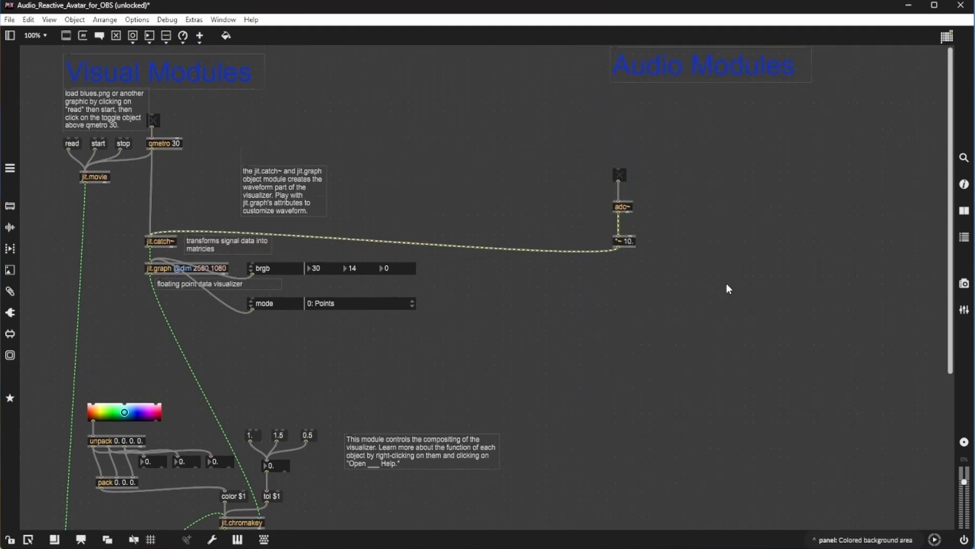
left_click(740, 71)
key("Delete")
Move the toggle, adc~ and *~ 10. chain together next to the visual modules, above the jit.graph attributes
left_click_drag(559, 184, 617, 286)
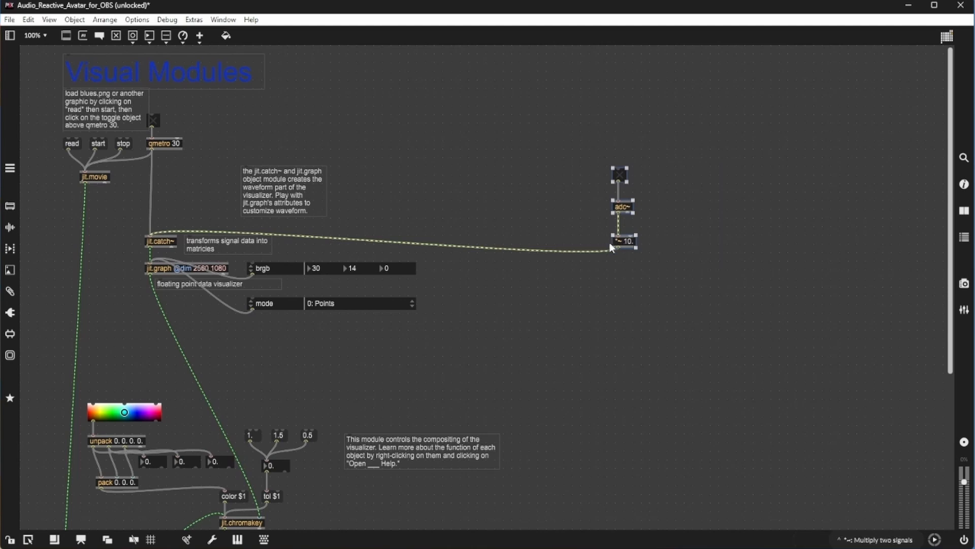
left_click_drag(625, 243, 410, 167)
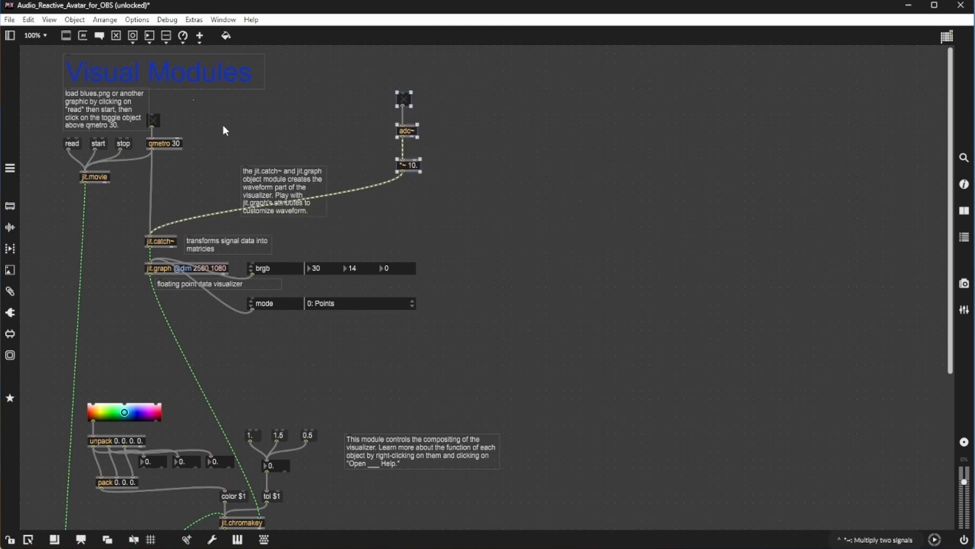
left_click(399, 184)
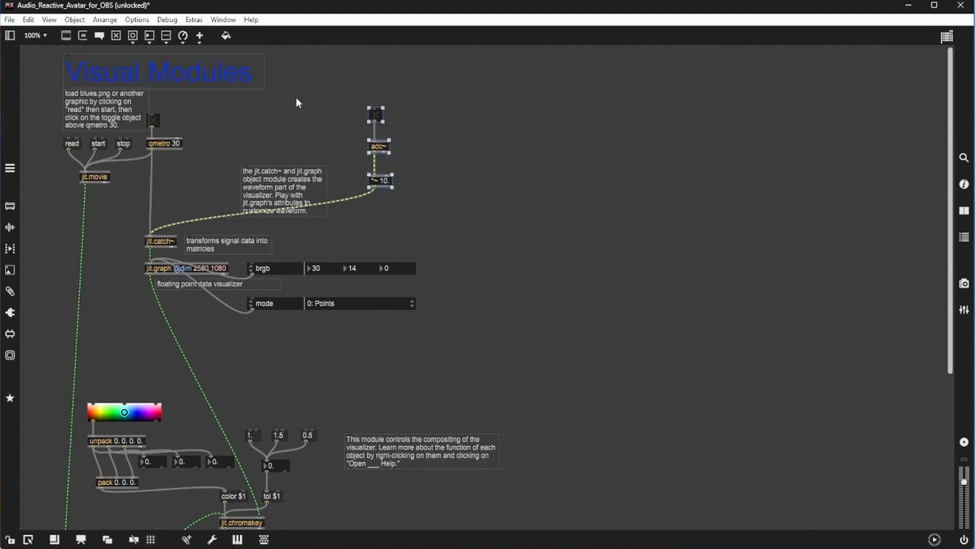
Move jit.window so it sits directly below jit.chromakey
scroll(313, 92, "down", 10)
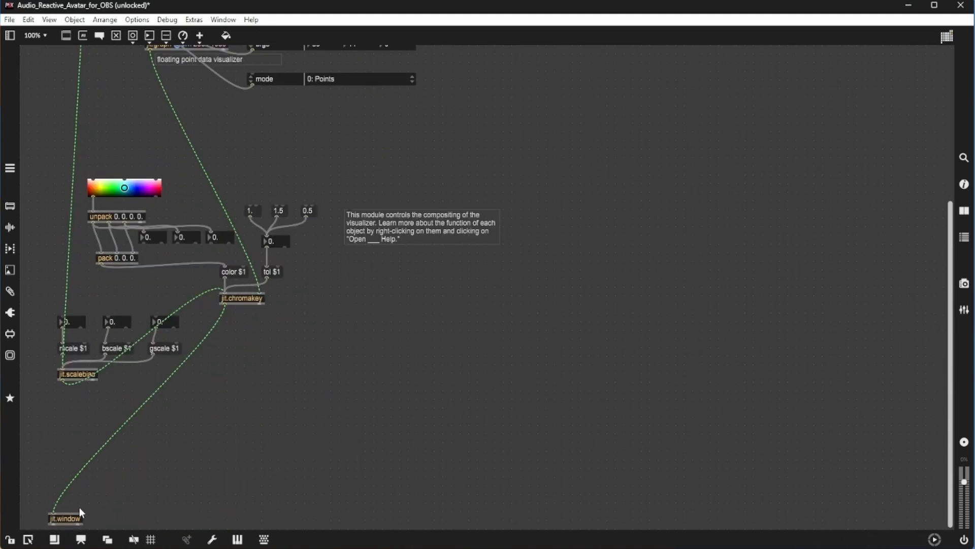
left_click_drag(69, 518, 237, 517)
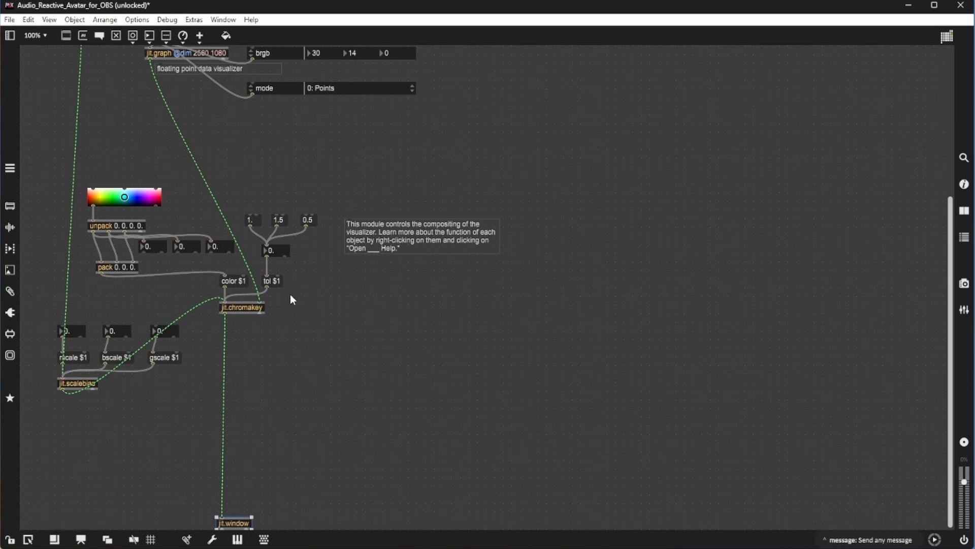
scroll(288, 315, "up", 10)
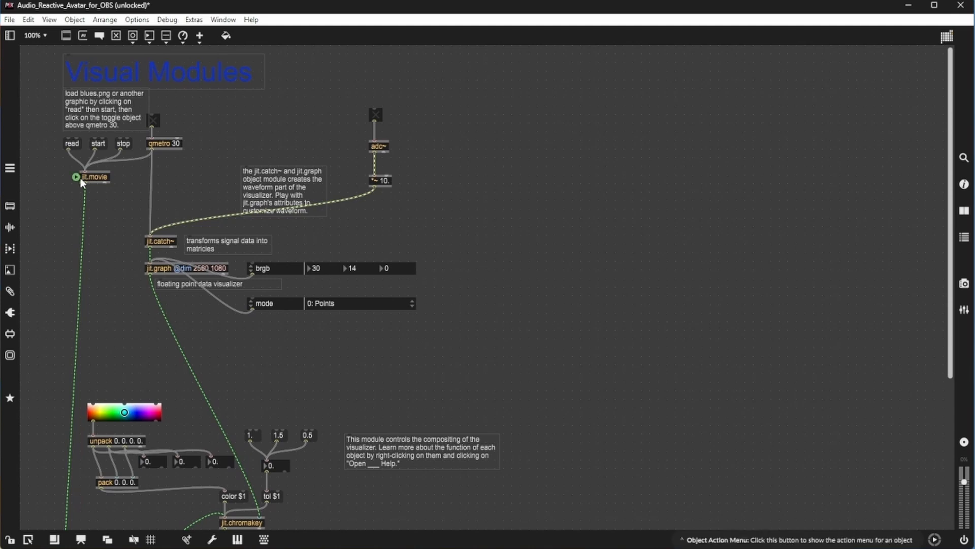
Delete the comments around jit.catch~ and jit.graph, and move both objects with their brgb and mode attributes below *~ 10
key("Delete")
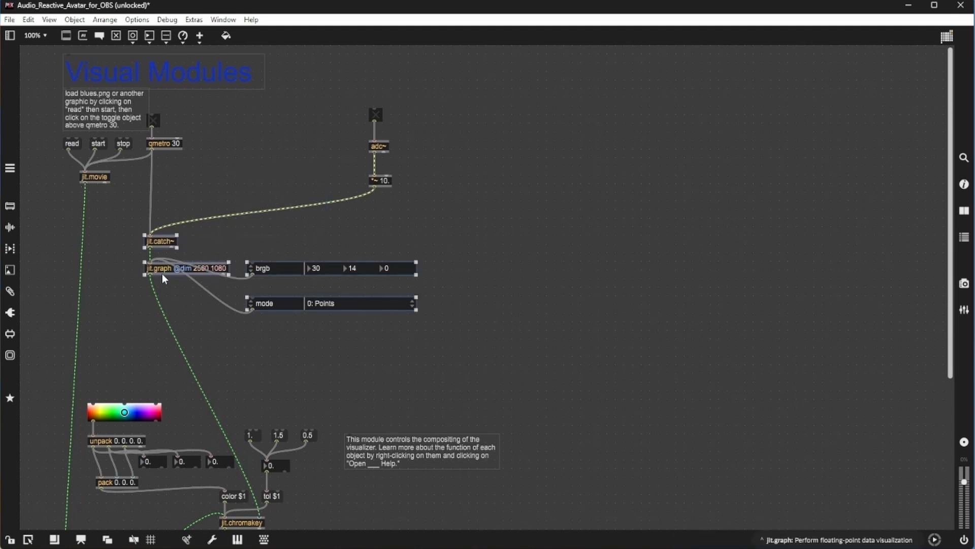
left_click_drag(163, 269, 395, 291)
left_click(361, 310)
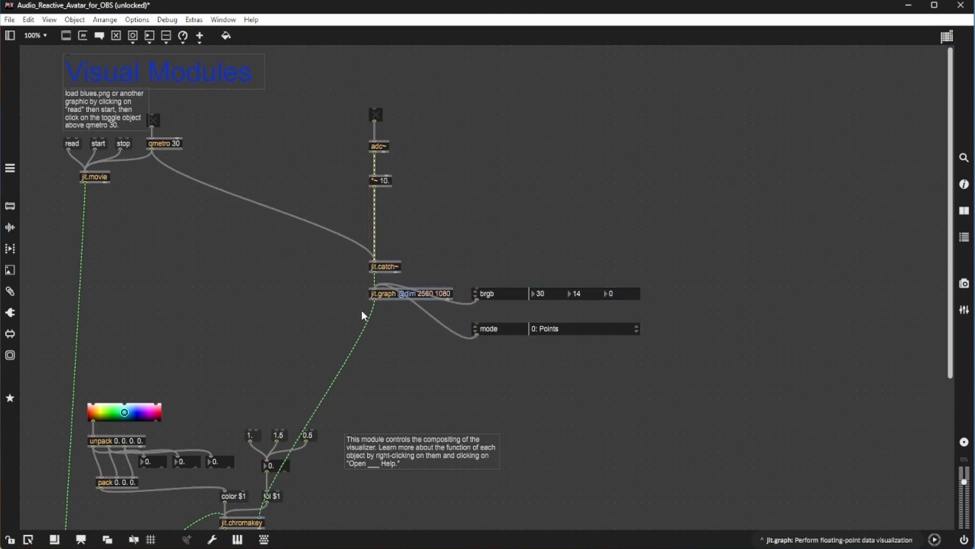
Raise jit.window closer to jit.chromakey and shift the adc~ to jit.graph chain with its attributes beside the qmetro 30 chain
scroll(617, 390, "down", 5)
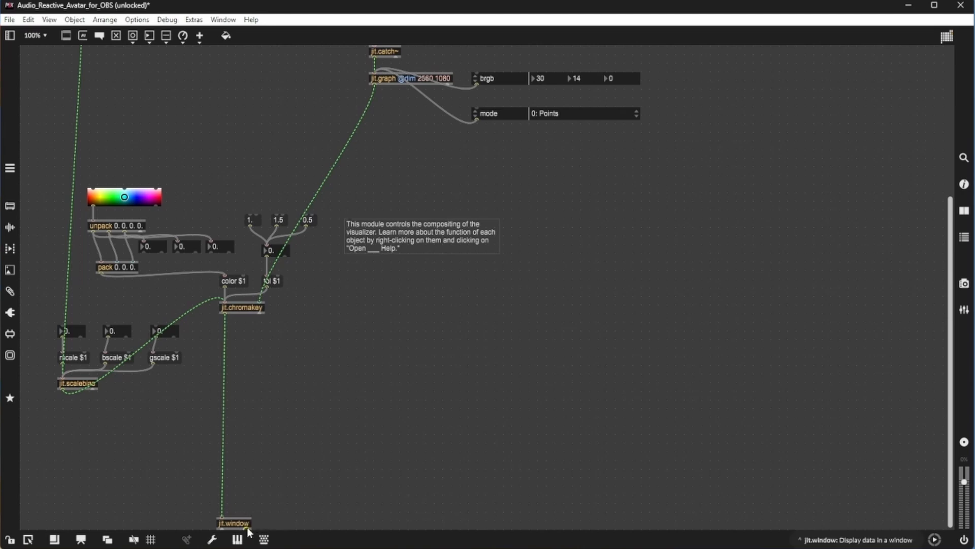
left_click_drag(247, 526, 246, 458)
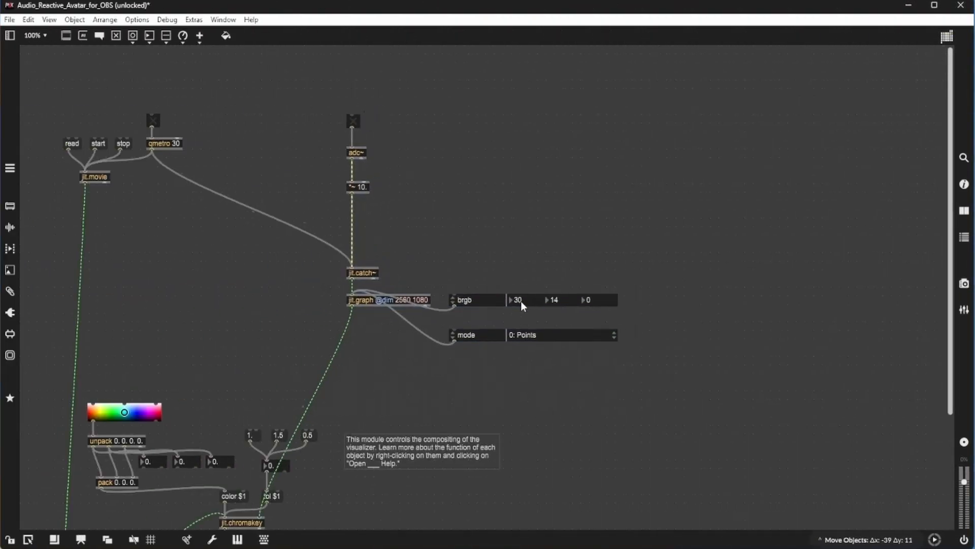
left_click_drag(522, 302, 406, 300)
Add a large button object above the two toggles, connect it to both, and align it over the qmetro toggle
left_click_drag(133, 35, 192, 67)
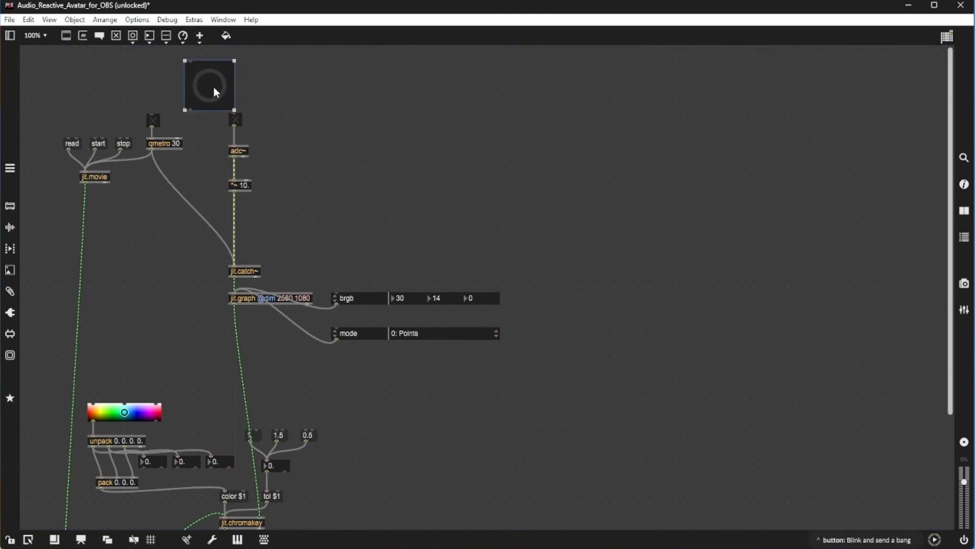
left_click_drag(213, 87, 200, 80)
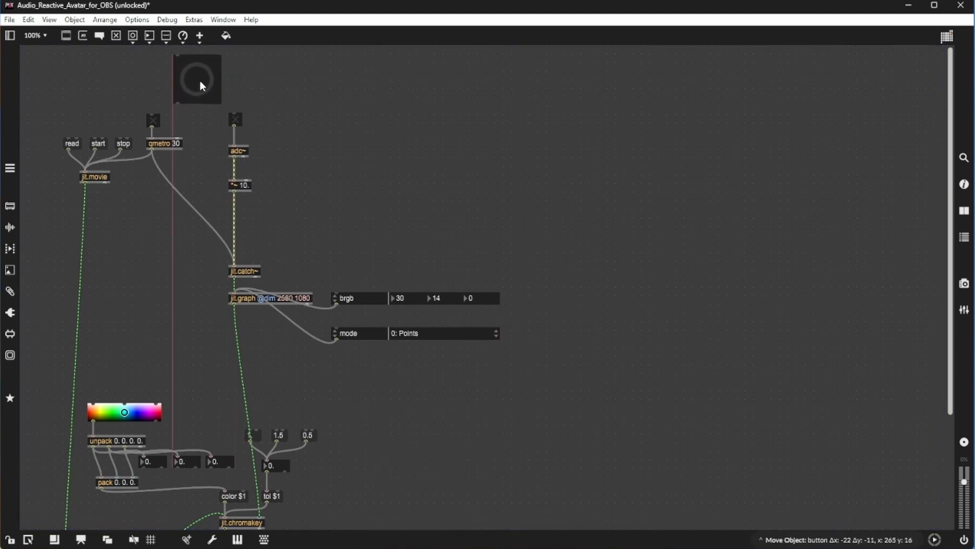
left_click(179, 104)
left_click_drag(159, 113, 153, 114)
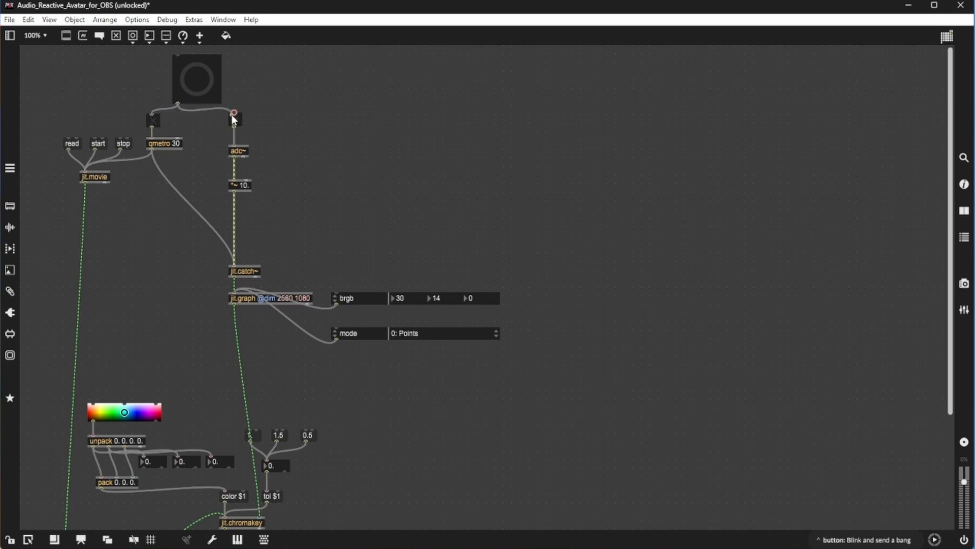
left_click_drag(231, 115, 232, 114)
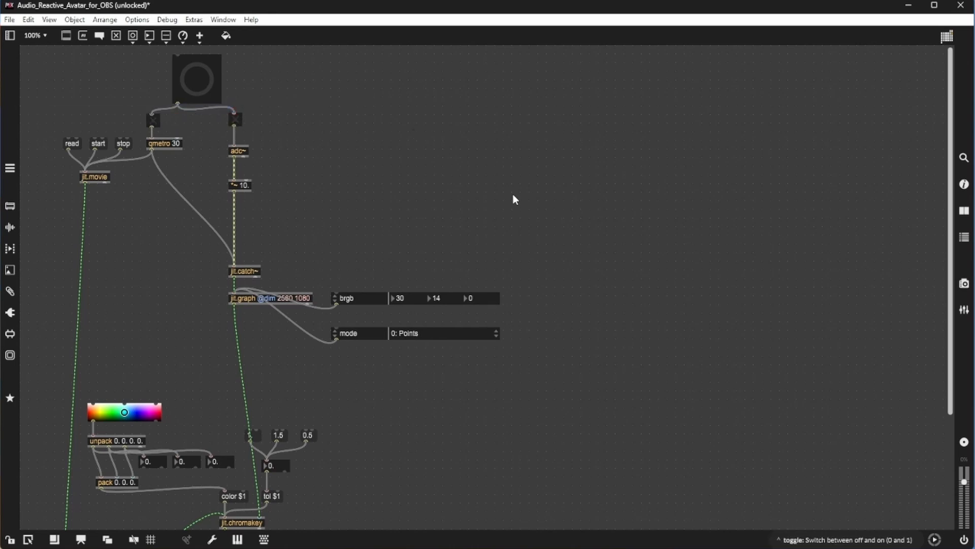
left_click_drag(184, 68, 158, 66)
Create a meter~ object, place it beside adc~, and connect the first adc~ output to it
key("n")
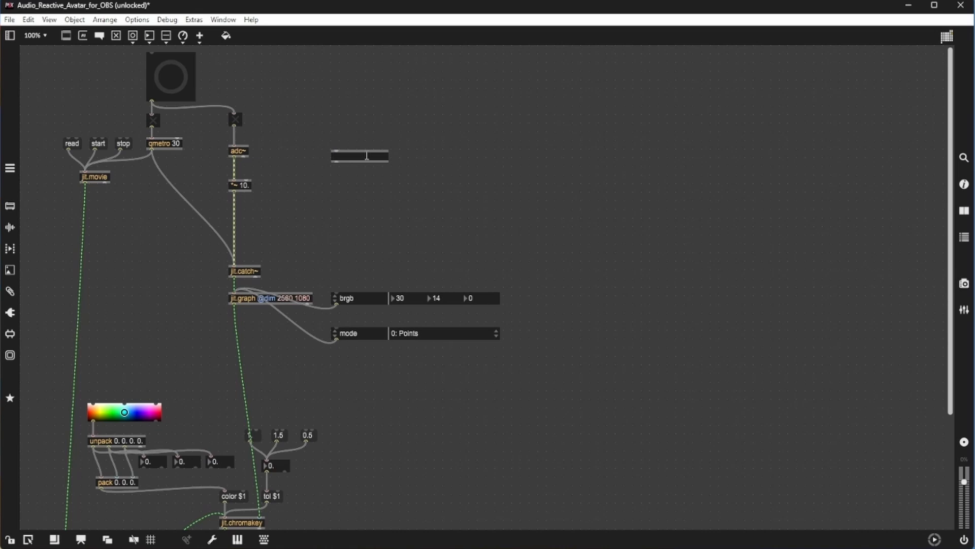
type("metro")
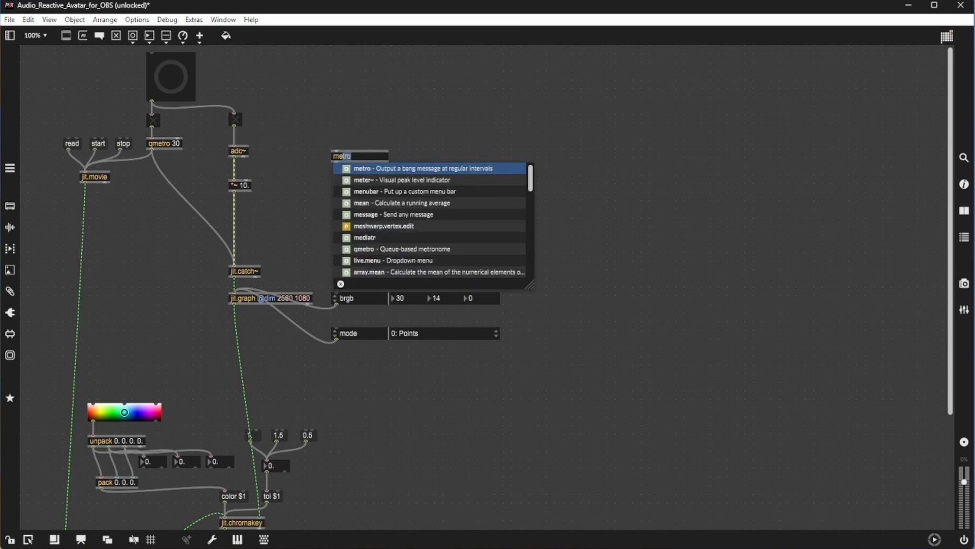
type("ter~")
key("Return")
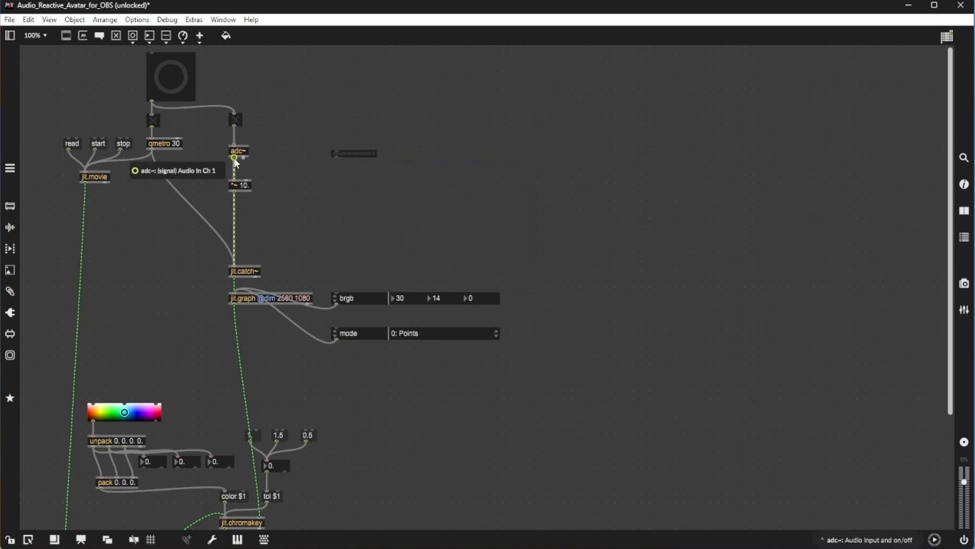
left_click_drag(234, 157, 298, 150)
left_click(494, 196)
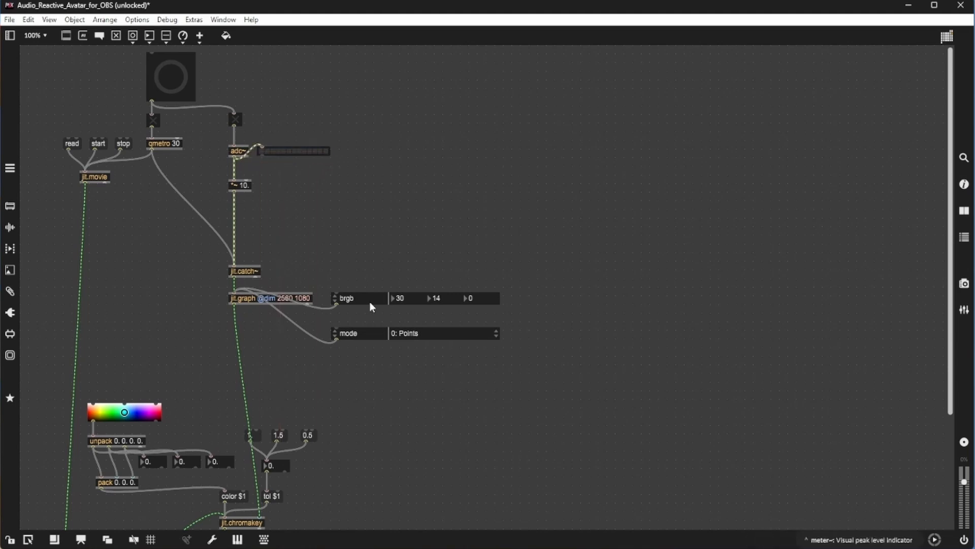
Lock the patch and switch the adc~ toggle on and off to test the audio input on the meter
left_click(11, 540)
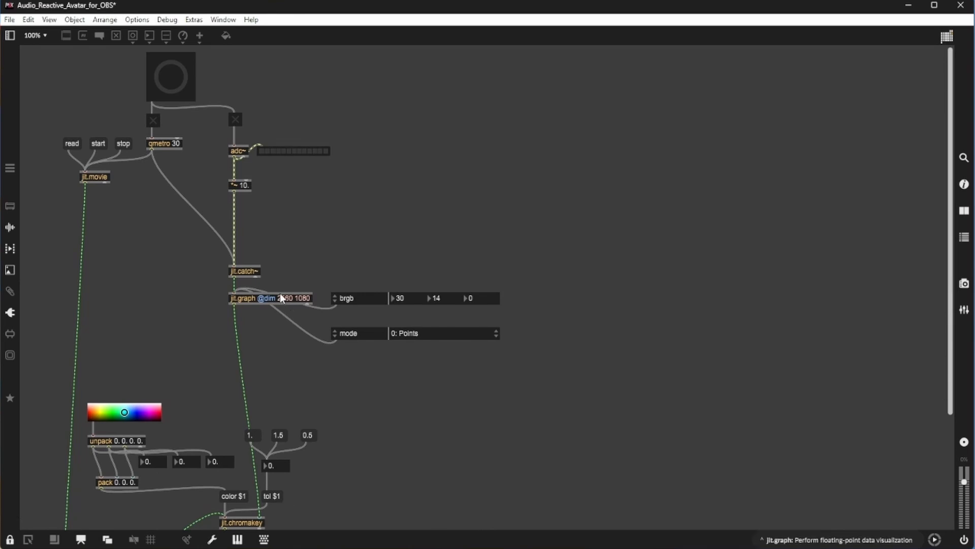
scroll(471, 373, "down", 5)
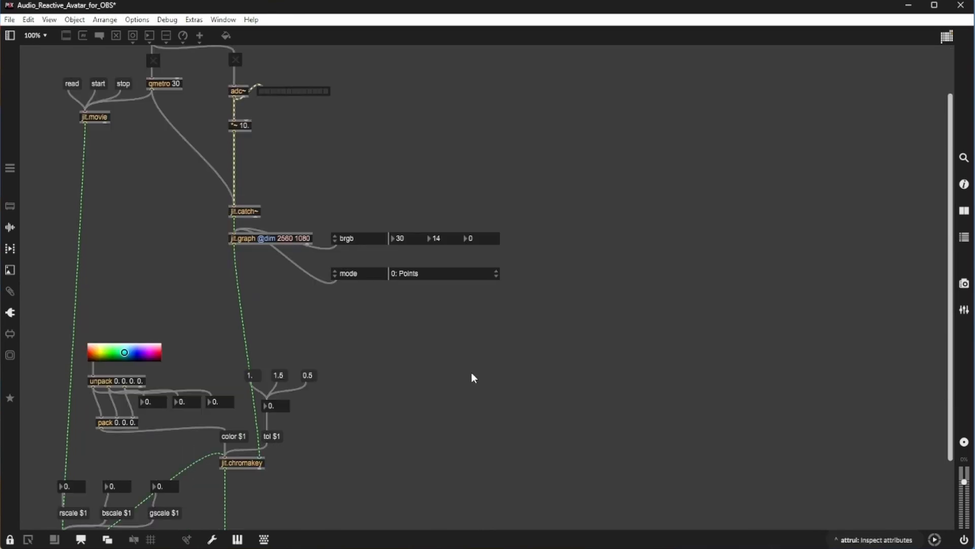
scroll(465, 374, "up", 5)
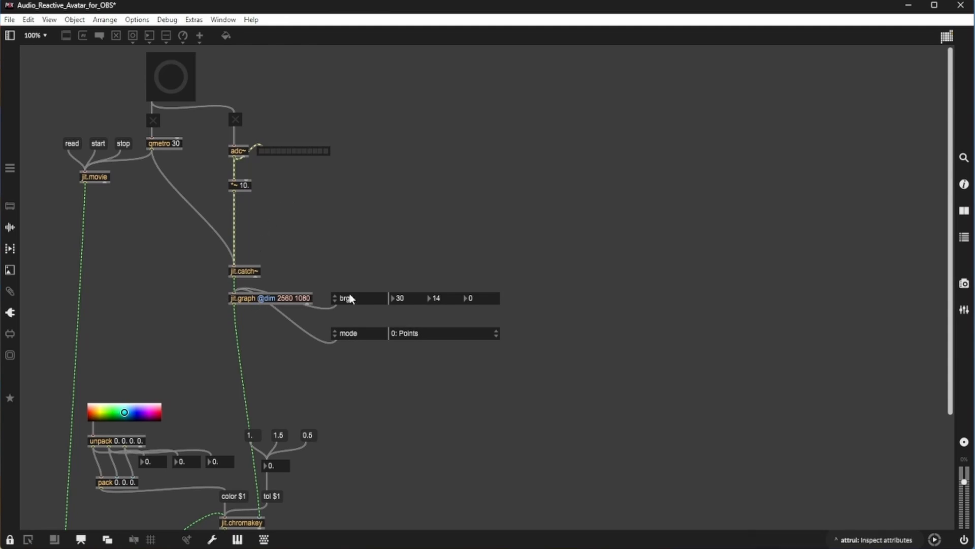
double_click(239, 151)
left_click(239, 151)
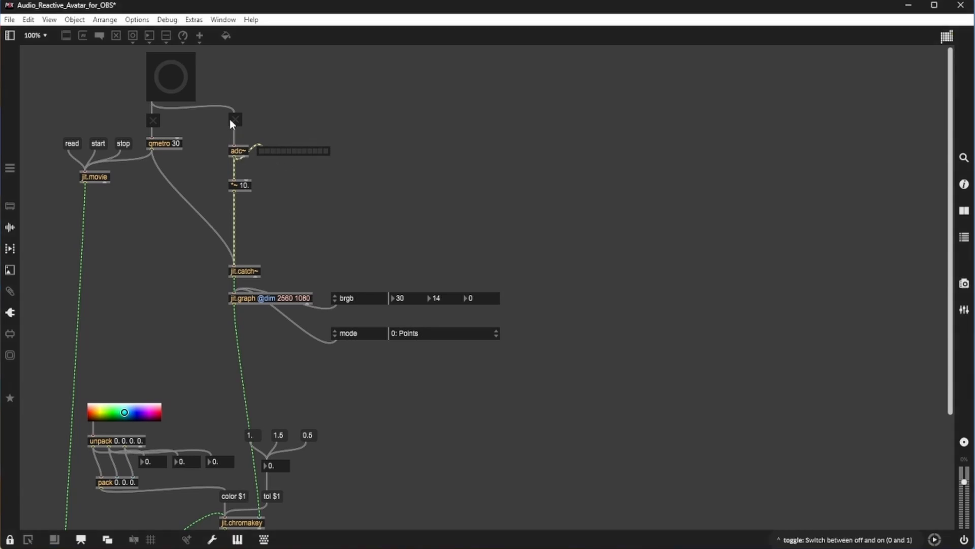
left_click(234, 121)
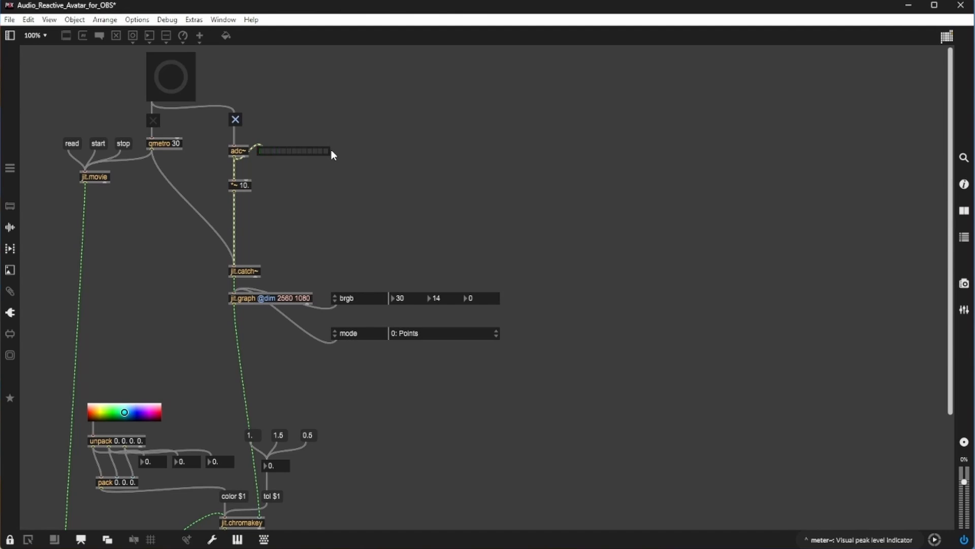
left_click(235, 121)
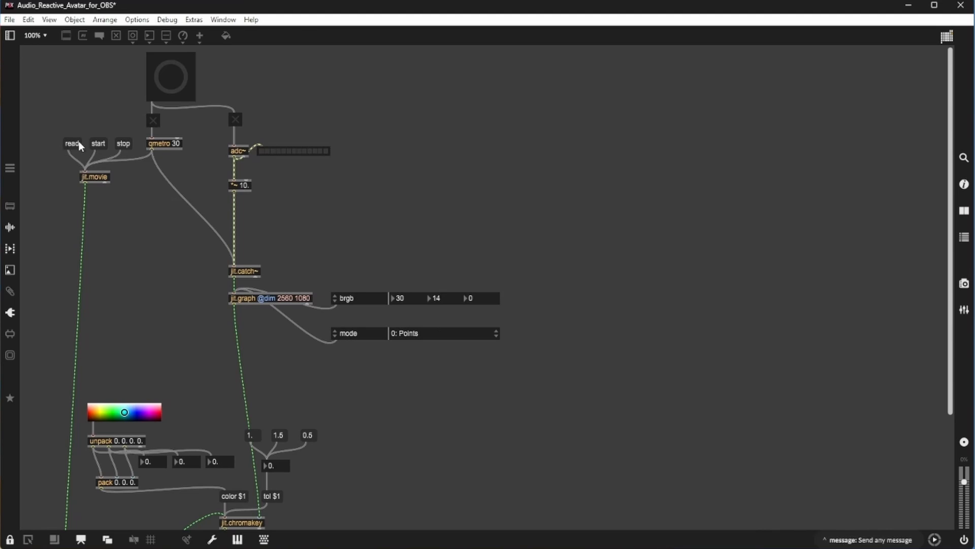
Load My_Avatar from the Audio_Reactive_Avatar_for_OBS folder into jit.movie and trigger the large button to start both toggles
left_click(74, 144)
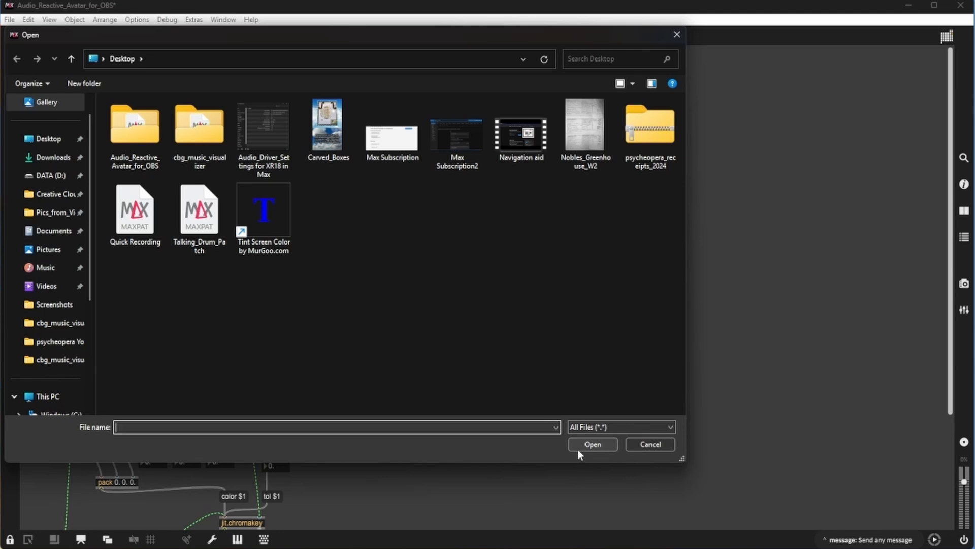
double_click(130, 128)
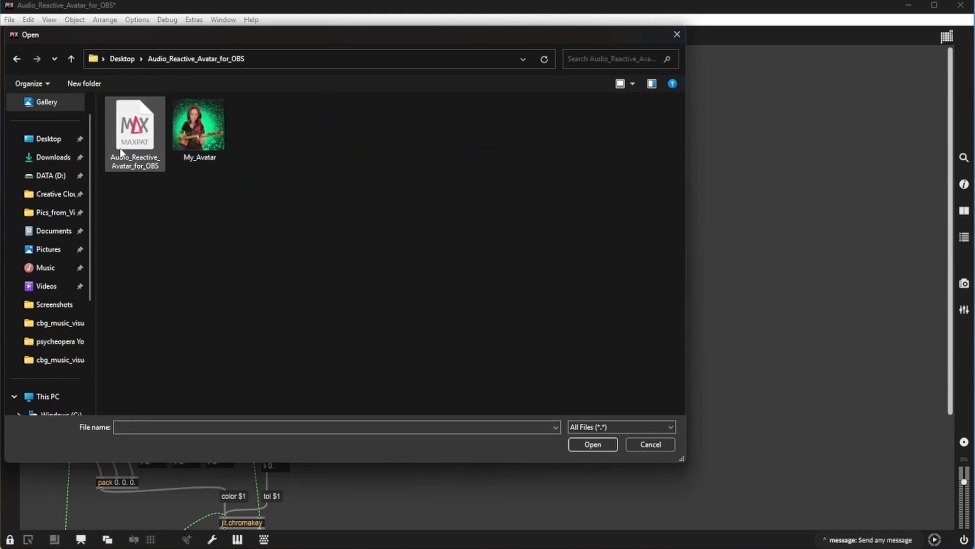
left_click(220, 122)
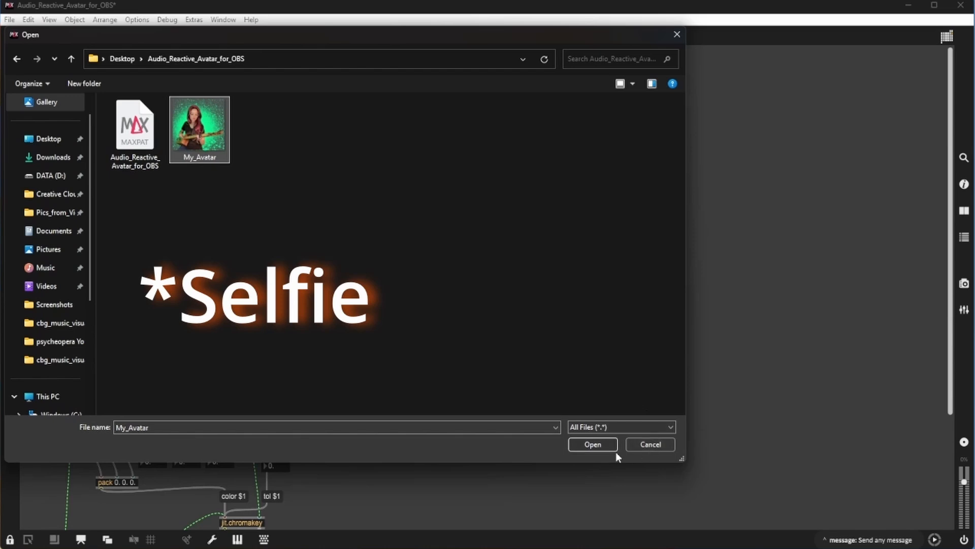
left_click(602, 447)
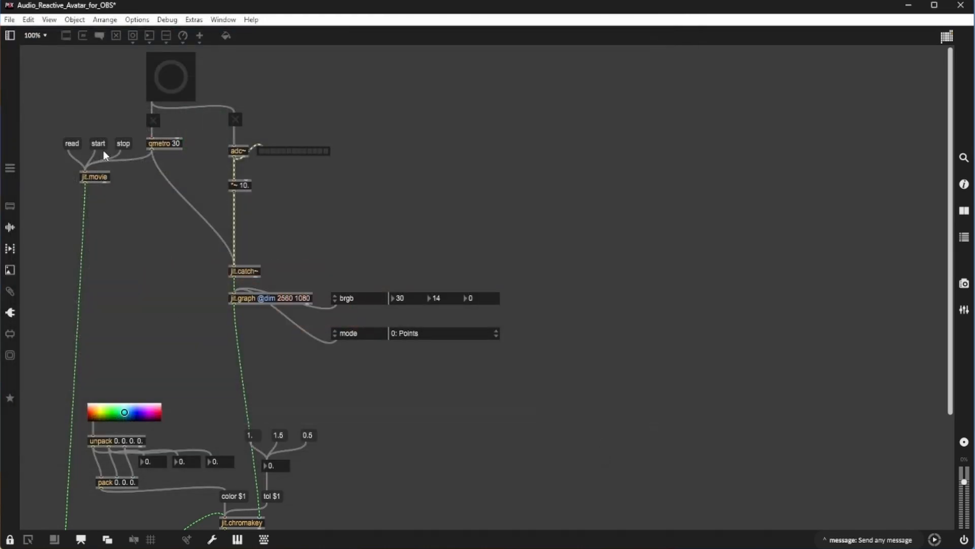
left_click(172, 77)
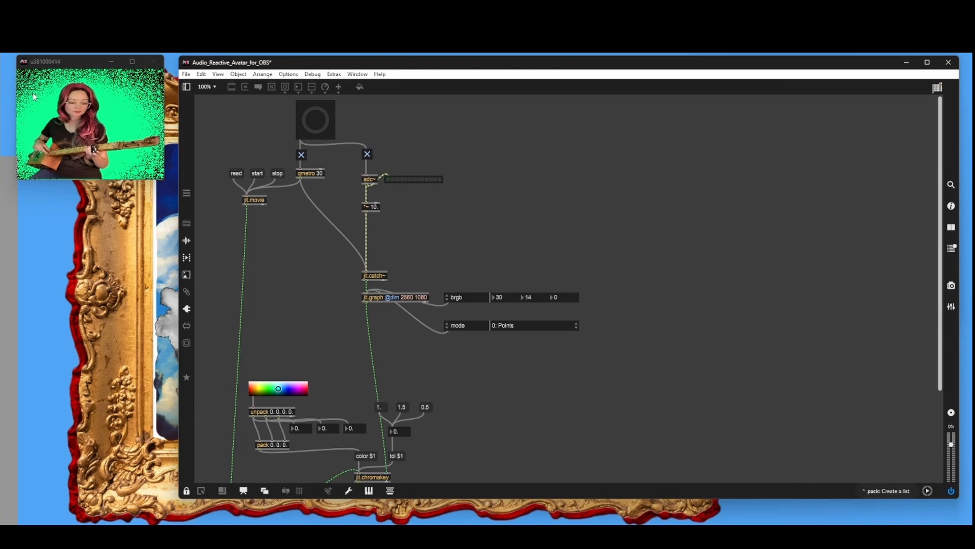
Unlock the patch and give jit.movie the dimensions 1080 1080
left_click(186, 490)
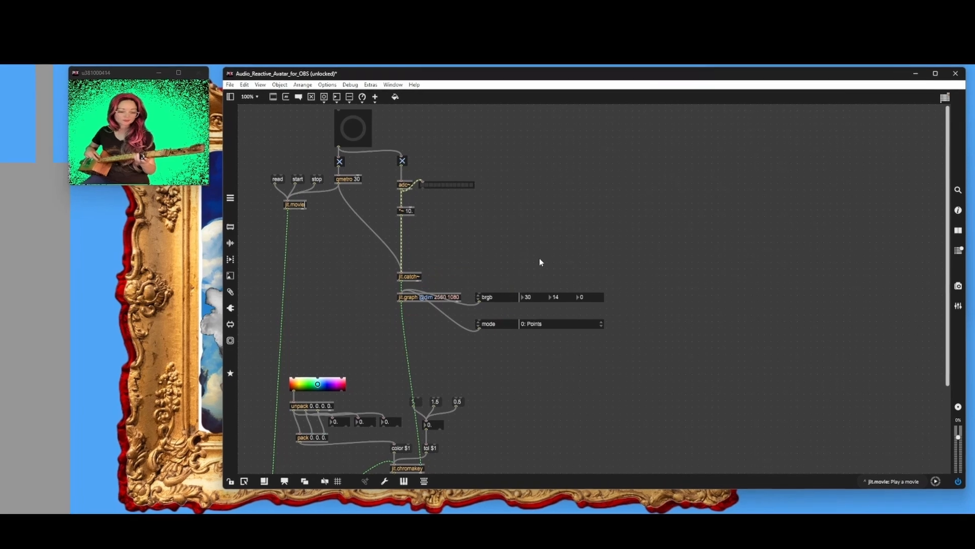
double_click(294, 204)
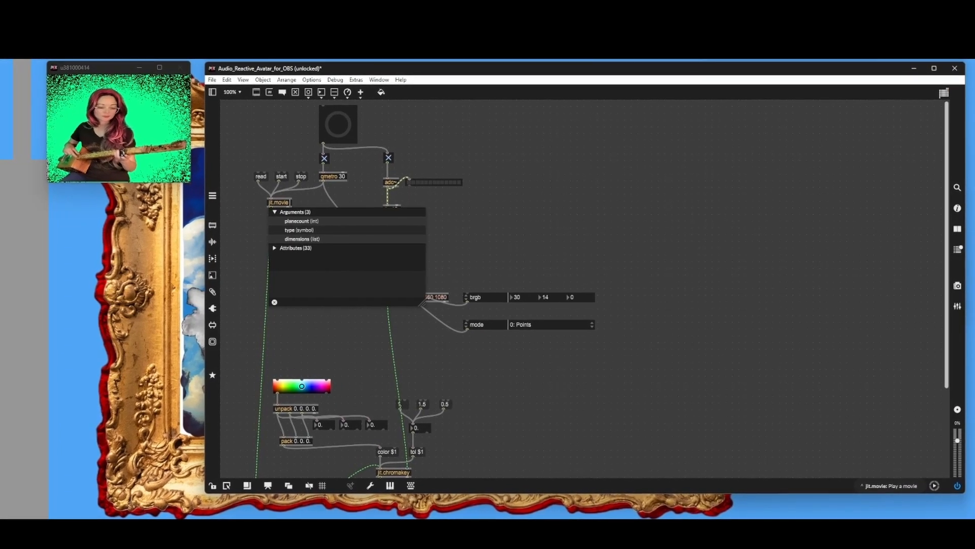
type("10")
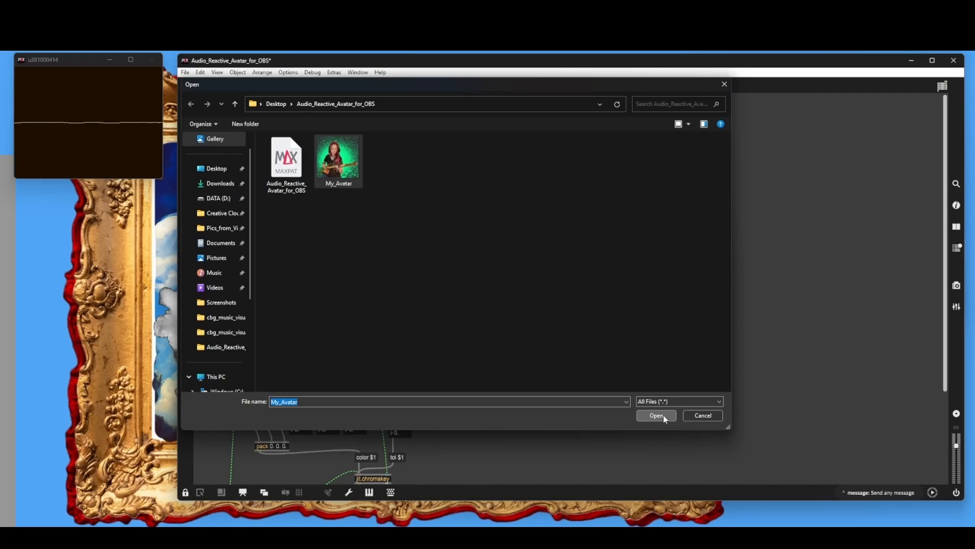
Reload My_Avatar into jit.movie and start both toggles with the large button
left_click(663, 416)
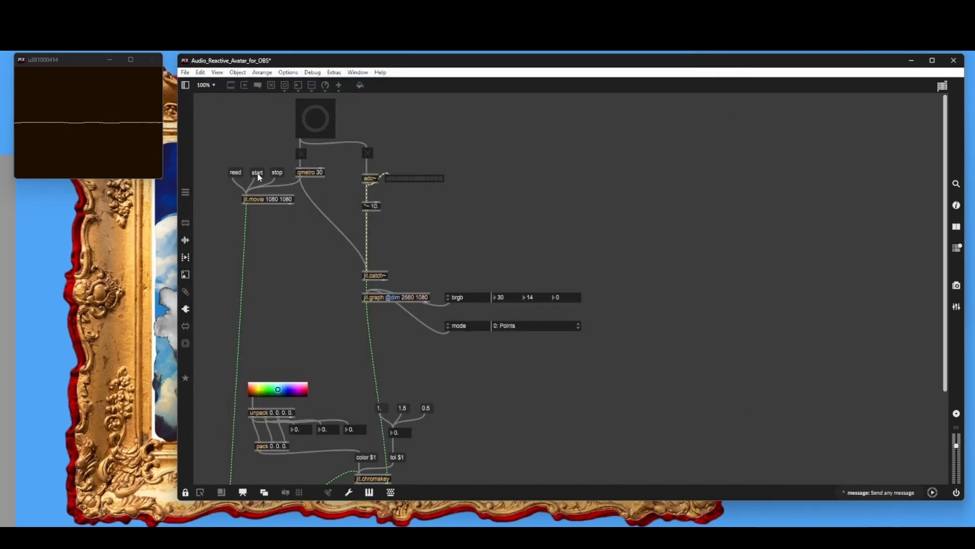
left_click(317, 117)
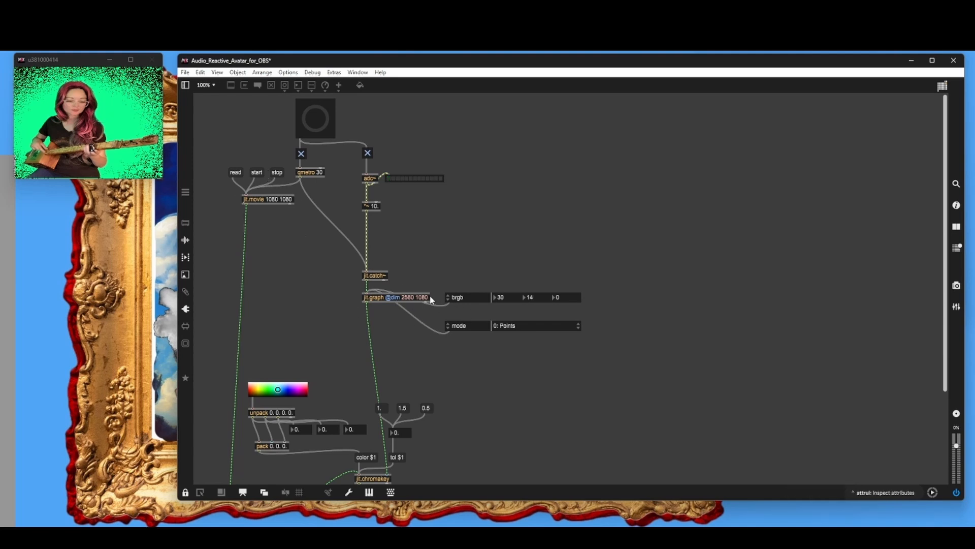
key("ctrl+e")
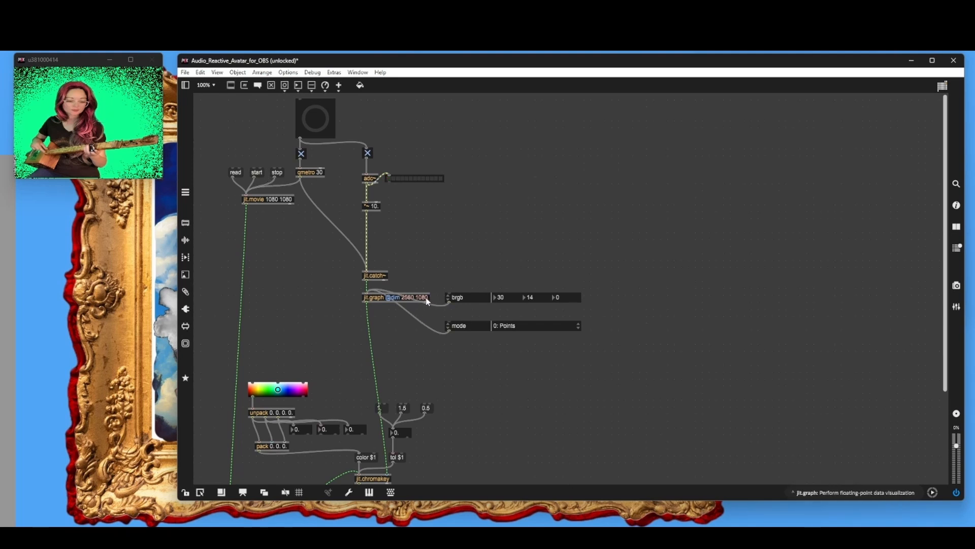
double_click(422, 299)
key("BackSpace")
key("BackSpace")
key("BackSpace")
key("BackSpace")
key("BackSpace")
key("BackSpace")
key("BackSpace")
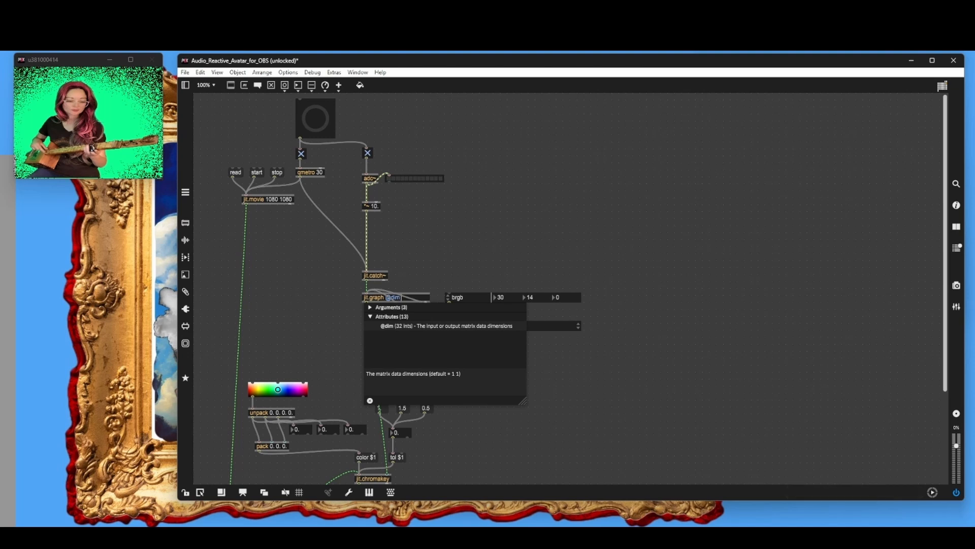
type("1080 1080")
key("ctrl+e")
Set the jit.chromakey tolerance to 1 using its preset message
scroll(513, 215, "down", 1)
scroll(513, 218, "down", 2)
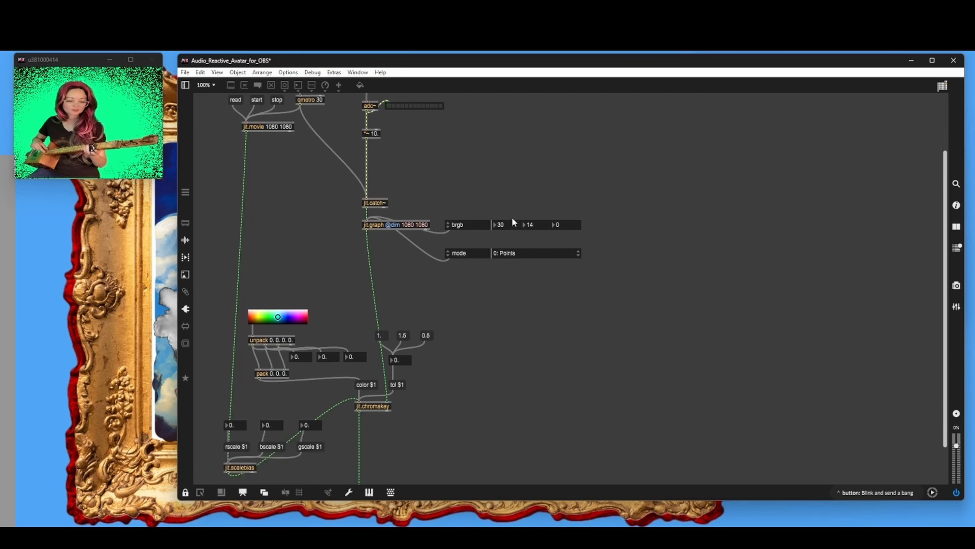
scroll(541, 212, "down", 2)
left_click(381, 290)
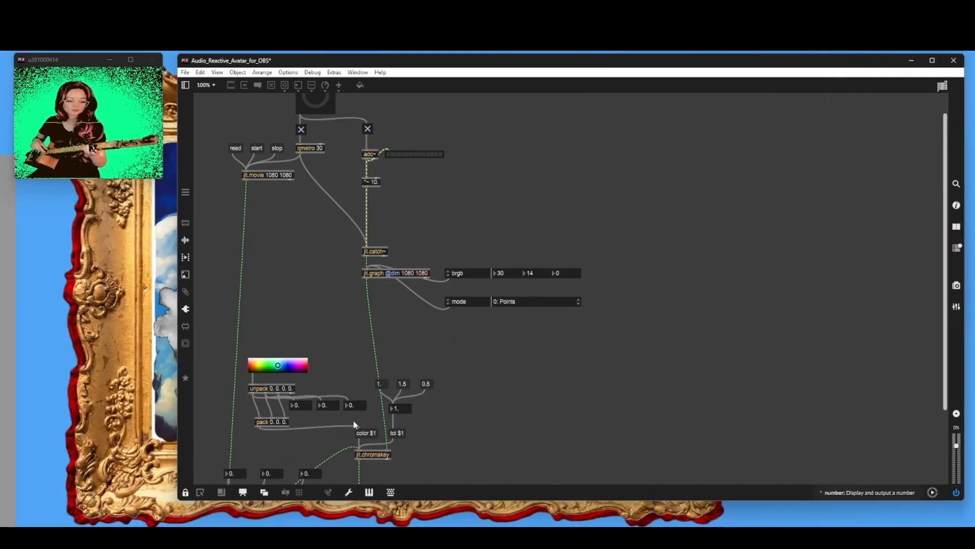
Rewire jit.chromakey in the unlocked patch, connecting jit.scalebias to its second inlet and jit.graph to its first inlet
scroll(450, 442, "down", 3)
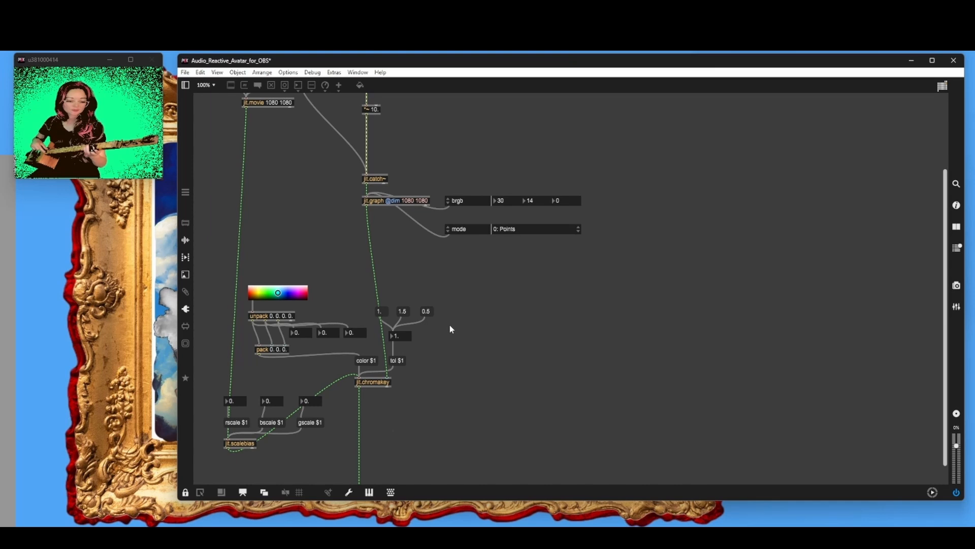
left_click(185, 492)
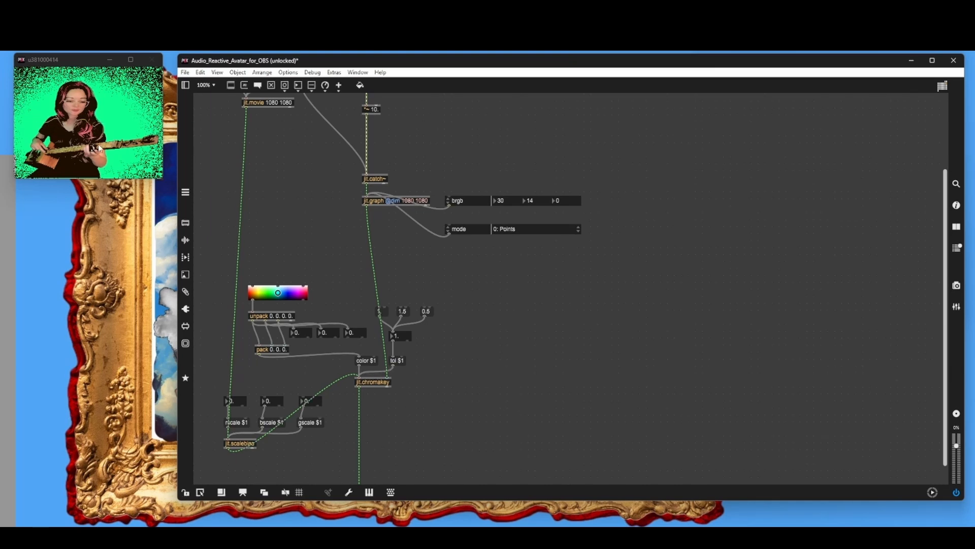
scroll(334, 378, "down", 1)
left_click_drag(227, 425, 389, 358)
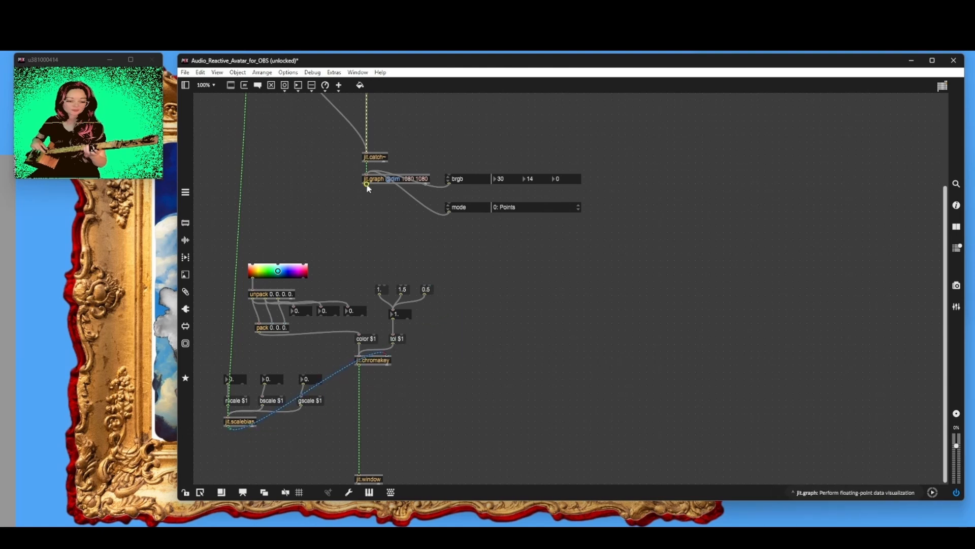
left_click_drag(365, 184, 358, 356)
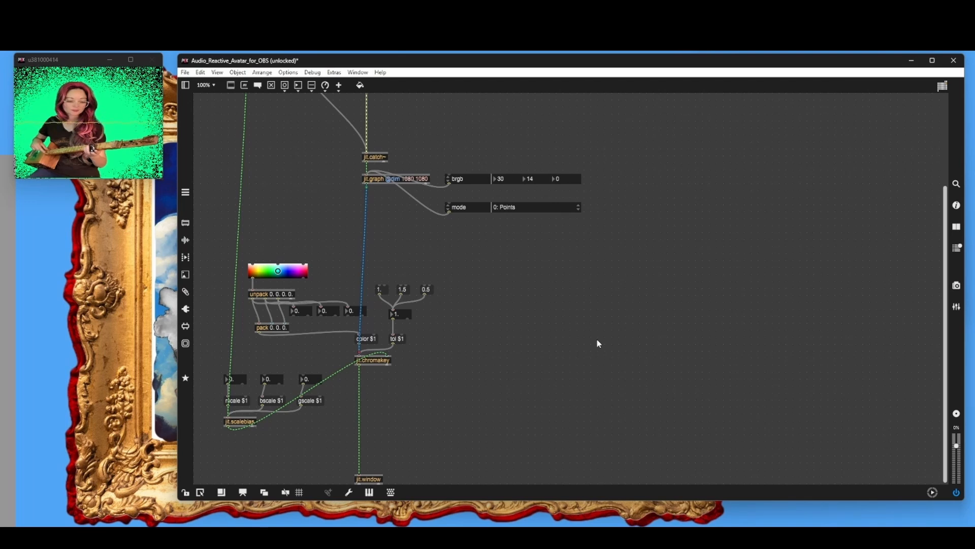
Check the Audio_Reactive_Avatar_for_OBS folder for the me_w_CBG image, and close the folder window
scroll(598, 342, "up", 2)
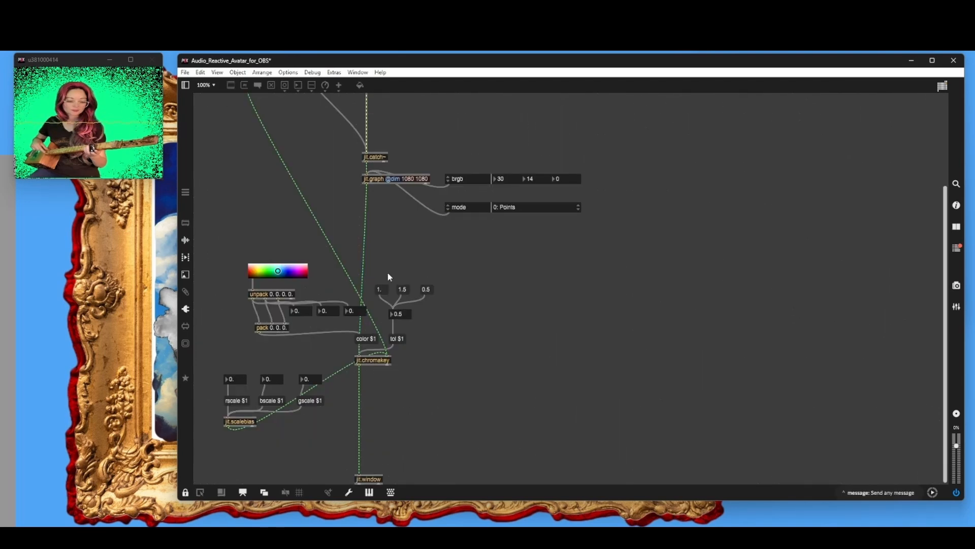
scroll(387, 274, "up", 4)
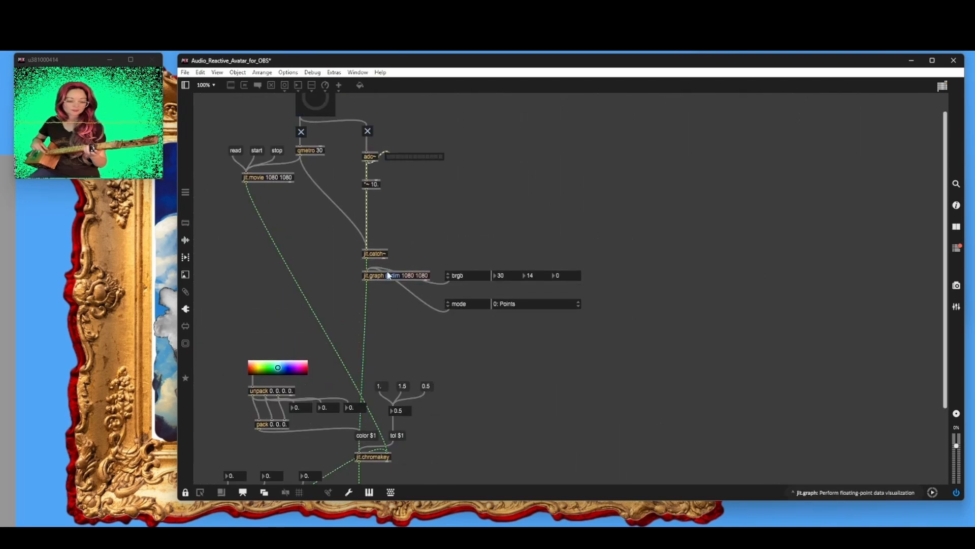
scroll(388, 275, "up", 1)
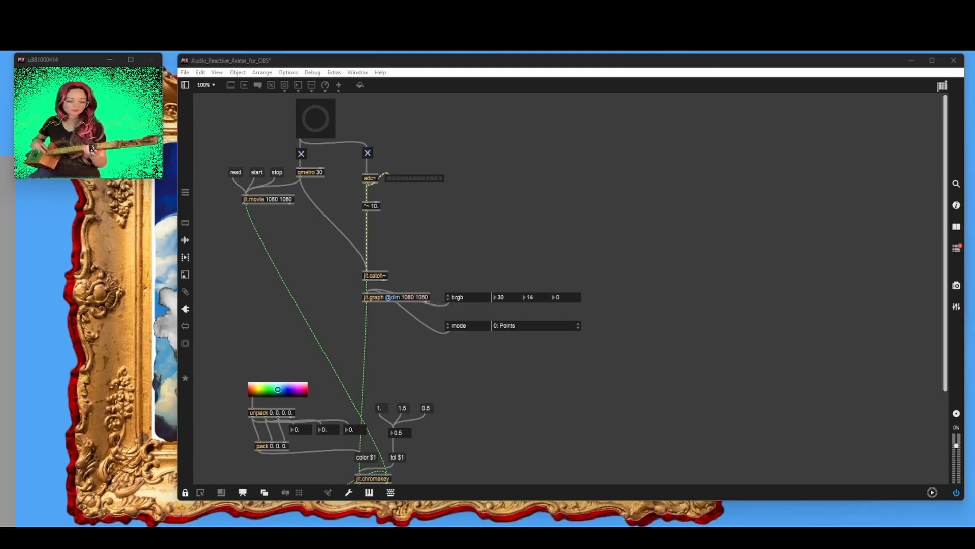
key("alt+Tab")
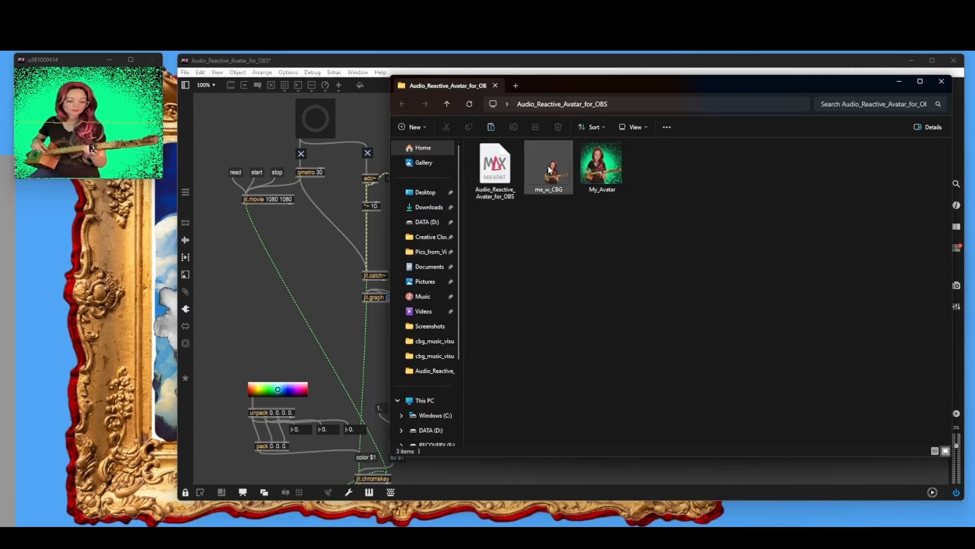
left_click(941, 82)
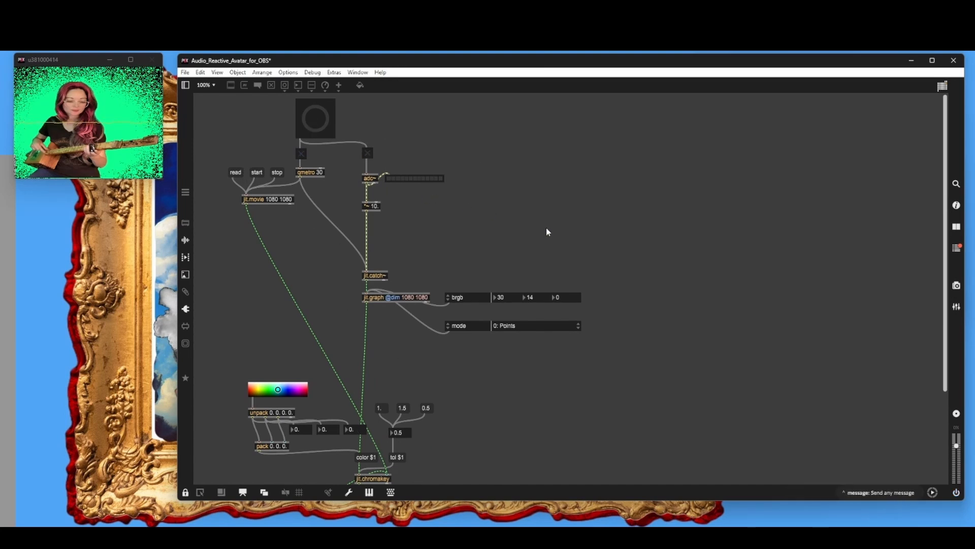
Unlock the patch and change the jit.movie dimensions to 1920 1080
scroll(547, 232, "down", 5)
scroll(547, 232, "up", 3)
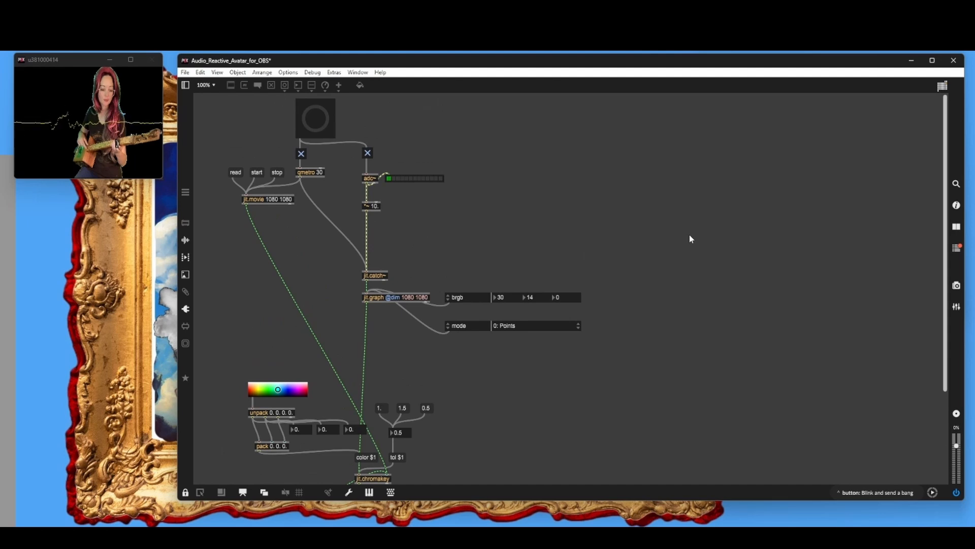
left_click(185, 491)
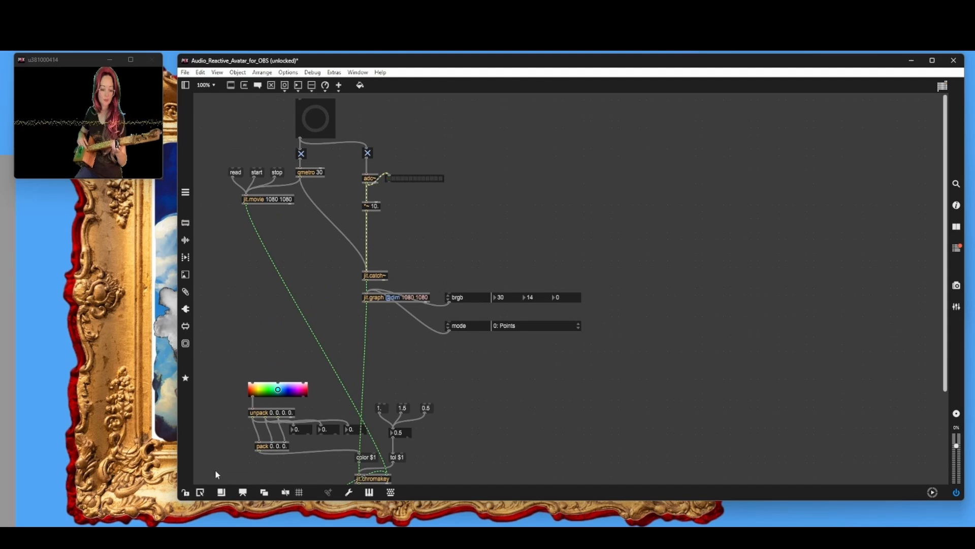
left_click(283, 201)
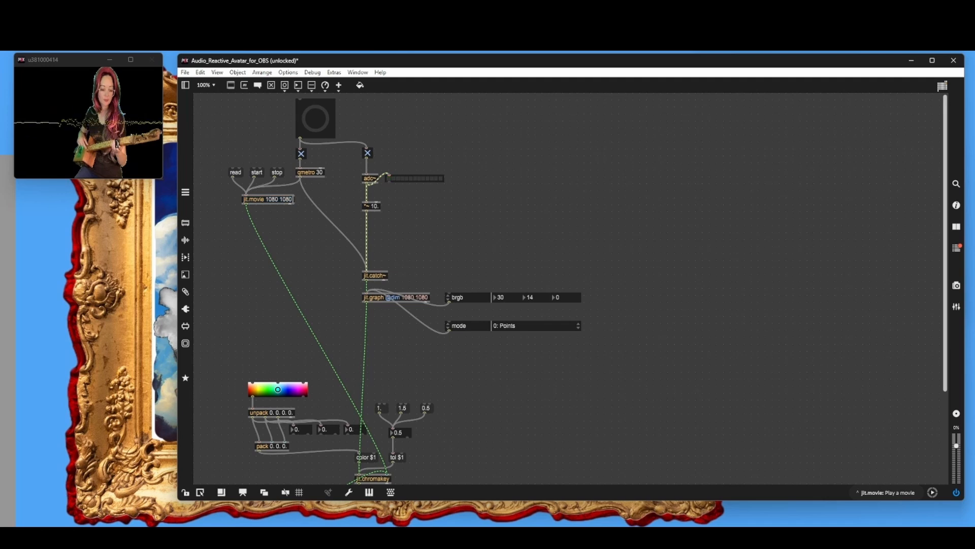
key("BackSpace")
key("BackSpace")
key("BackSpace")
key("BackSpace")
key("BackSpace")
key("BackSpace")
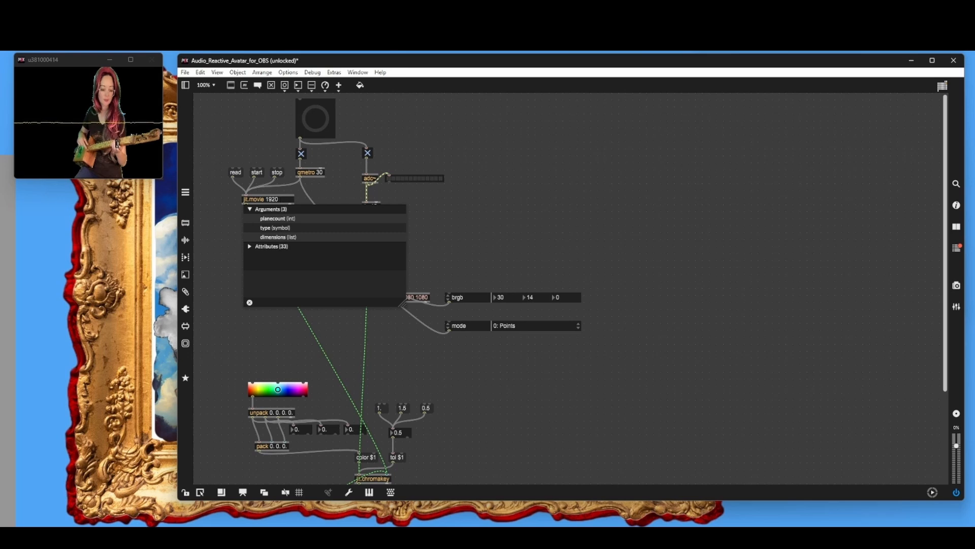
type("1920 1080")
left_click(580, 206)
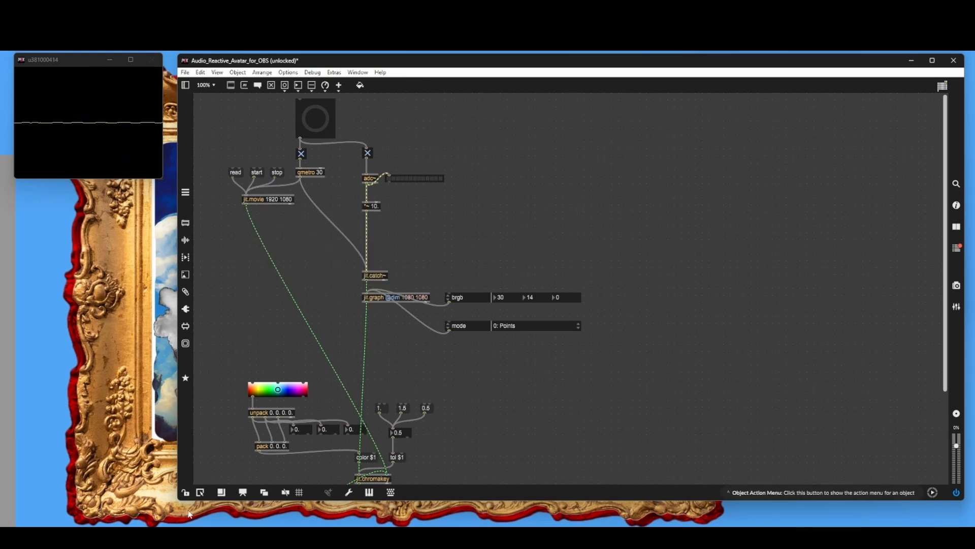
Lock the patch and load the me_w_CBG image from the Audio_Reactive_Avatar_for_OBS folder into jit.movie
left_click(186, 492)
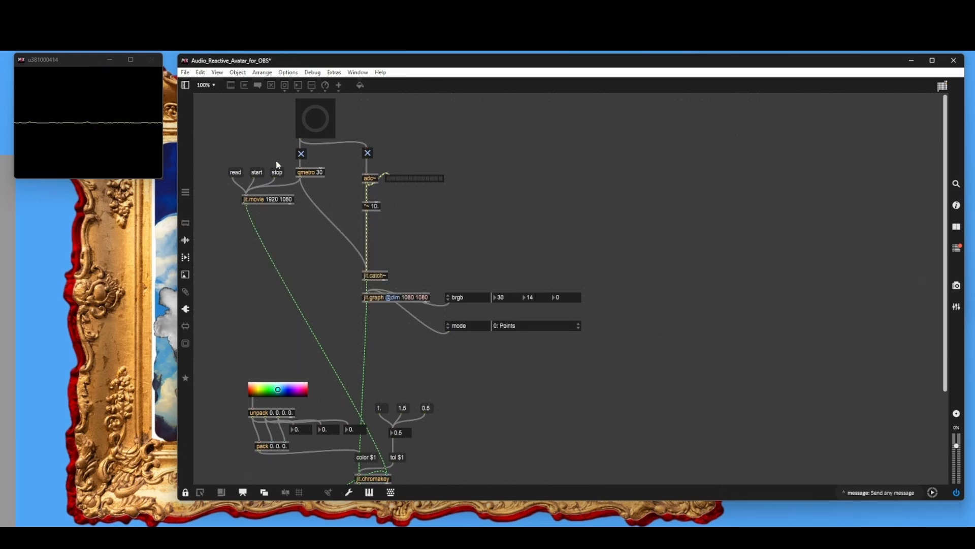
left_click(239, 174)
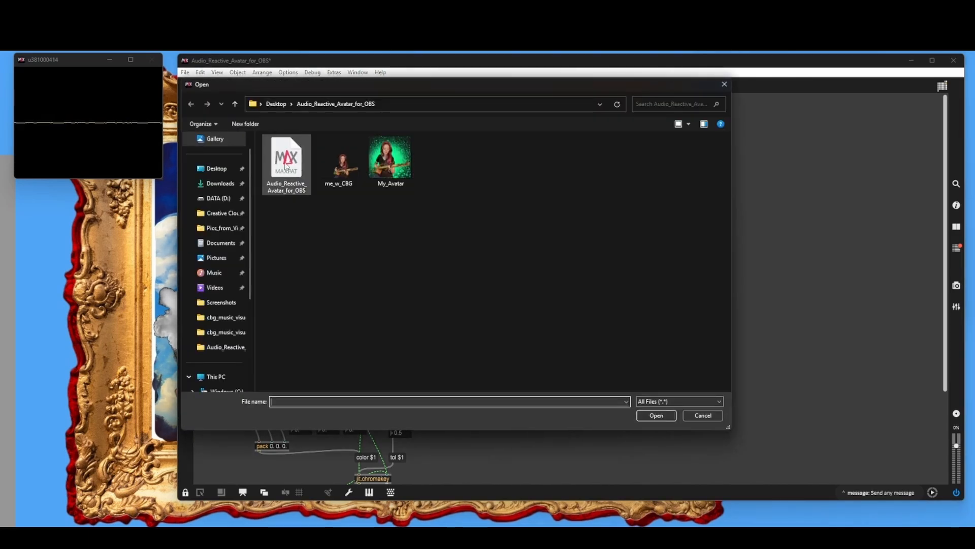
left_click(339, 162)
left_click(657, 416)
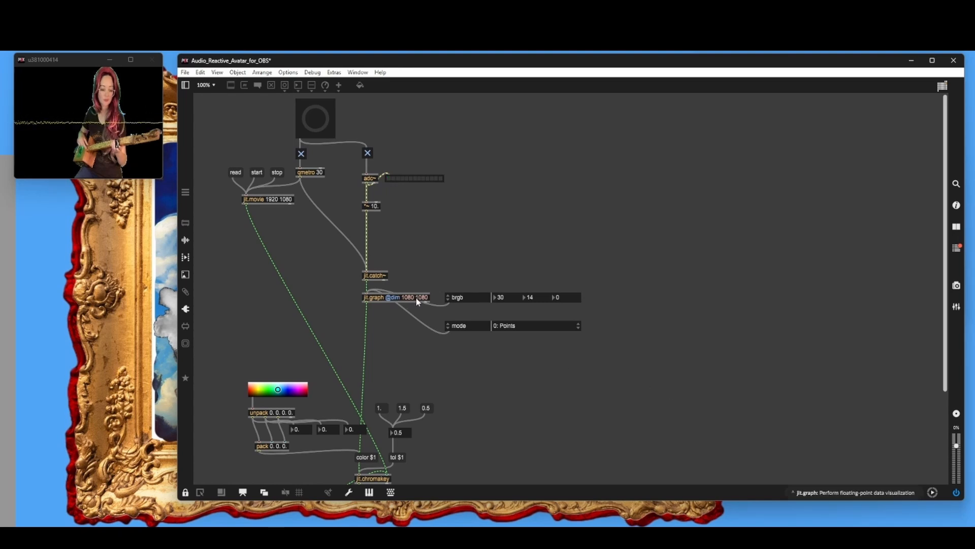
key("ctrl+e")
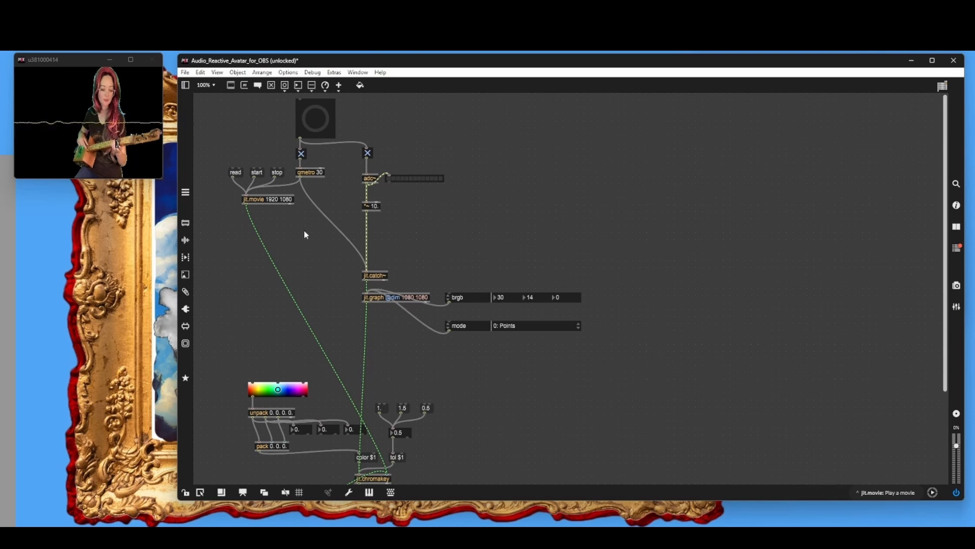
double_click(424, 297)
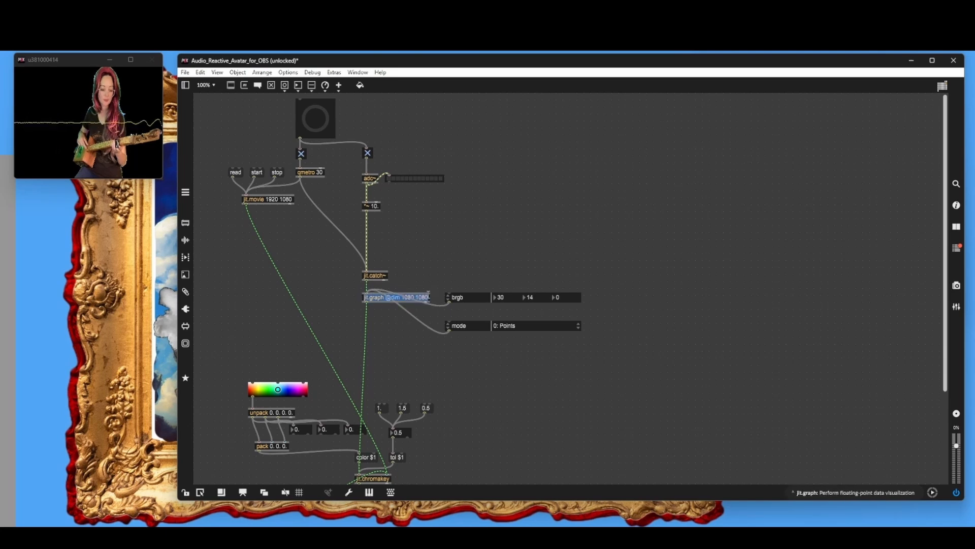
key("Right")
key("BackSpace")
key("BackSpace")
key("BackSpace")
key("BackSpace")
key("BackSpace")
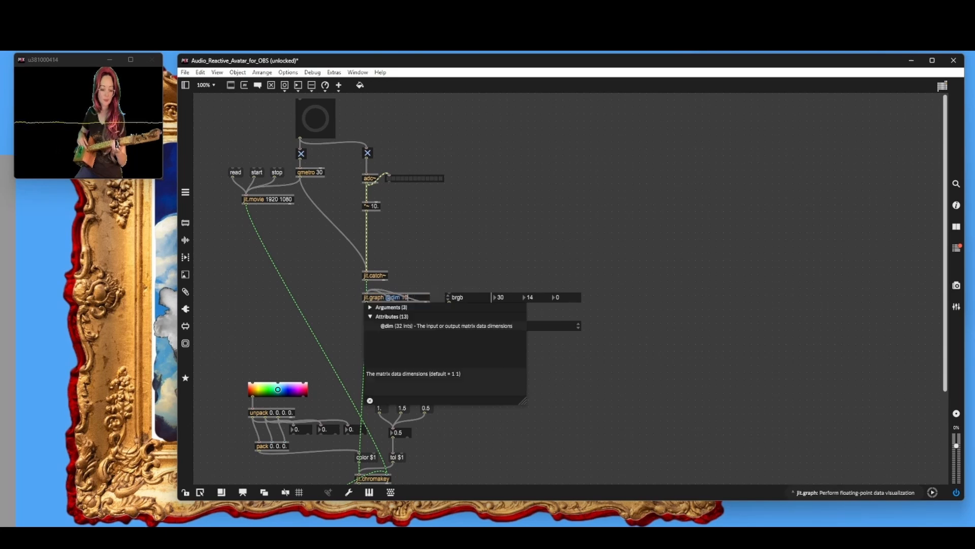
key("BackSpace")
key("BackSpace")
type("2")
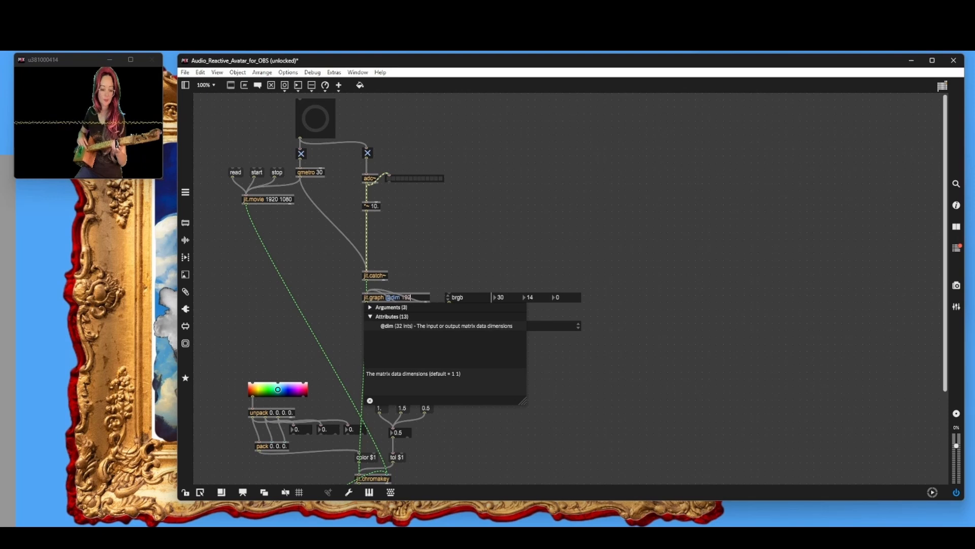
type("0 1080")
left_click(560, 232)
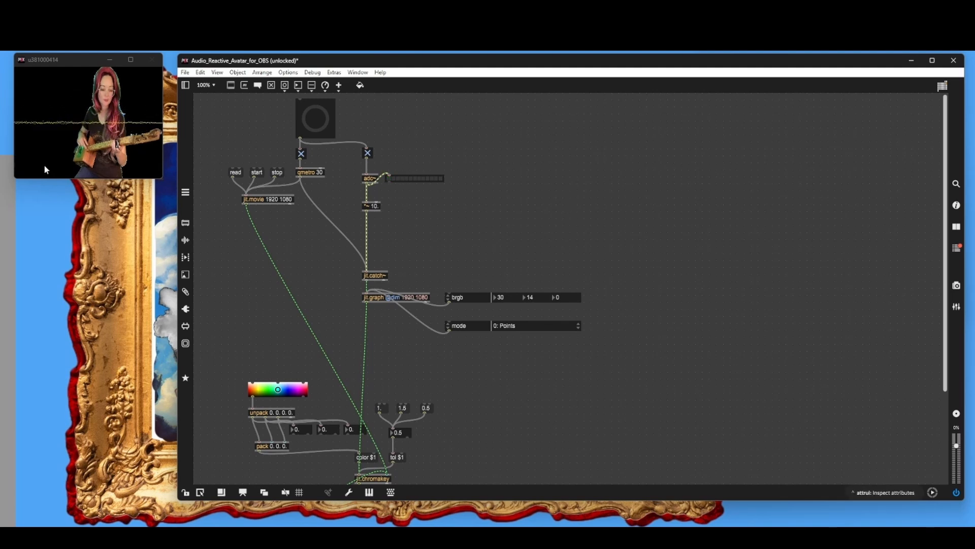
Delete the cables from jit.movie and jit.graph to jit.chromakey, and connect jit.movie to the first inlet of jit.chromakey
scroll(420, 247, "down", 3)
scroll(420, 248, "up", 3)
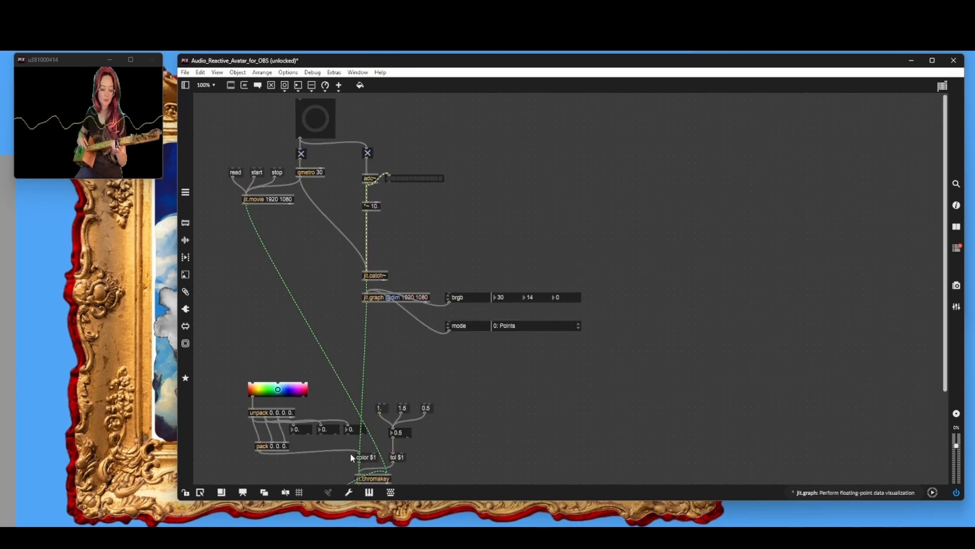
scroll(435, 403, "down", 3)
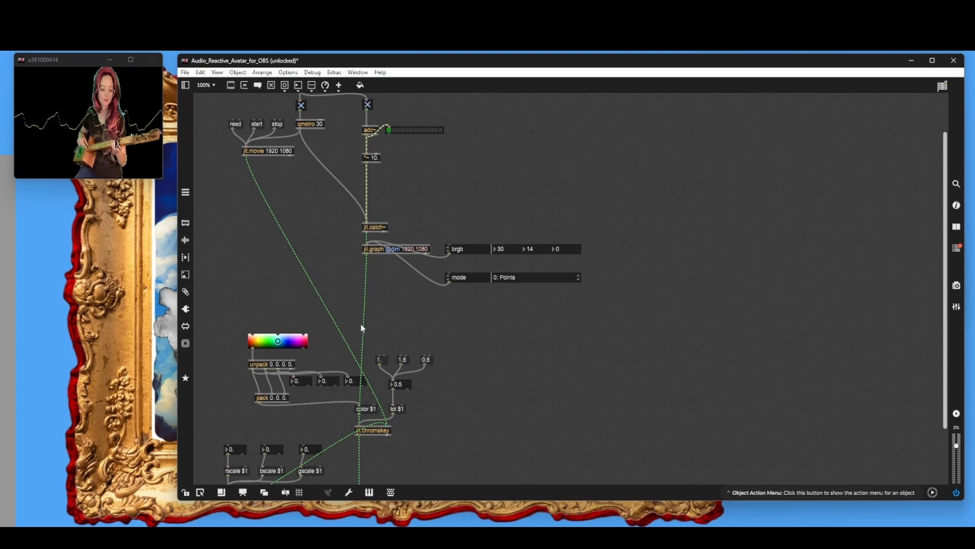
left_click(336, 328)
key("Delete")
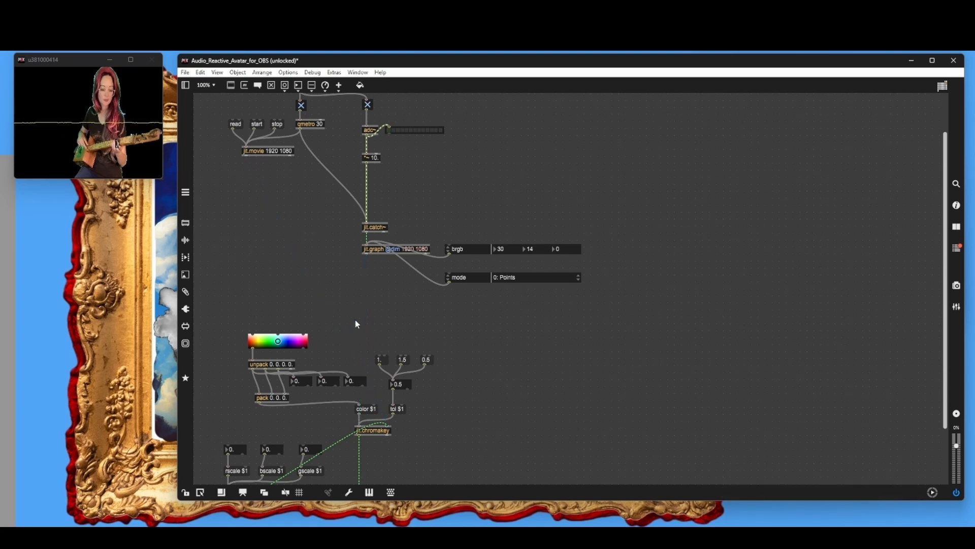
left_click_drag(246, 156, 359, 426)
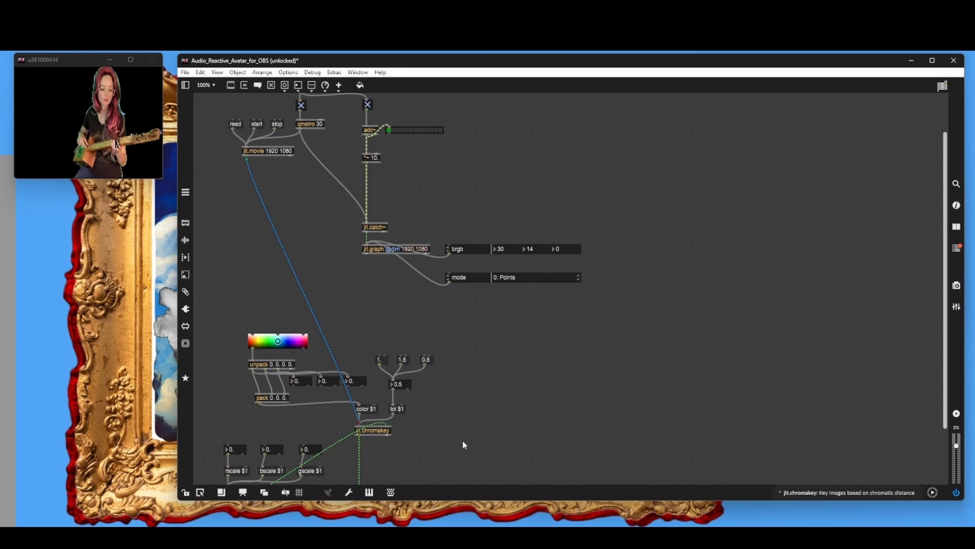
Connect jit.graph to the last inlet of jit.chromakey, then lock the patch and try the 1., 1.5 and 0.5 tolerance messages
left_click_drag(366, 254, 388, 431)
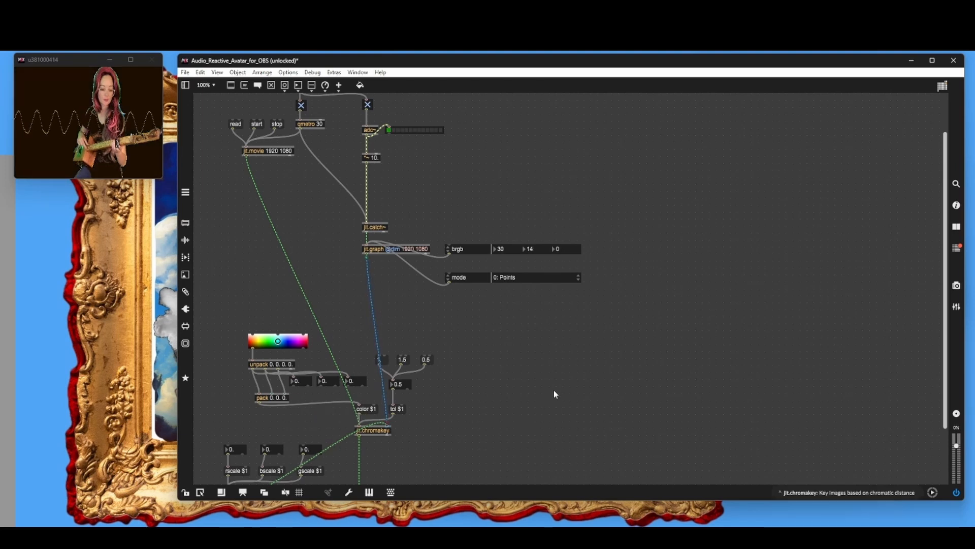
left_click(184, 492)
left_click(380, 359)
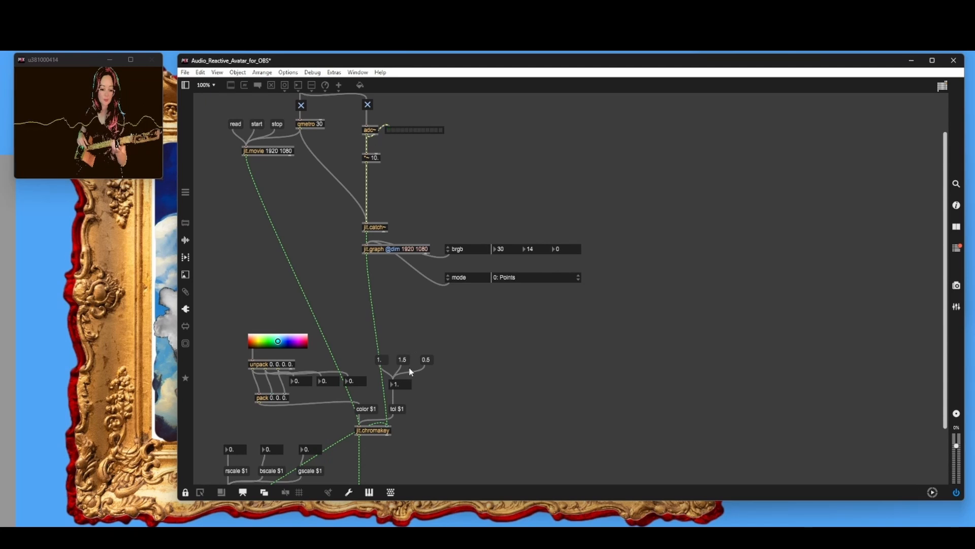
left_click(402, 360)
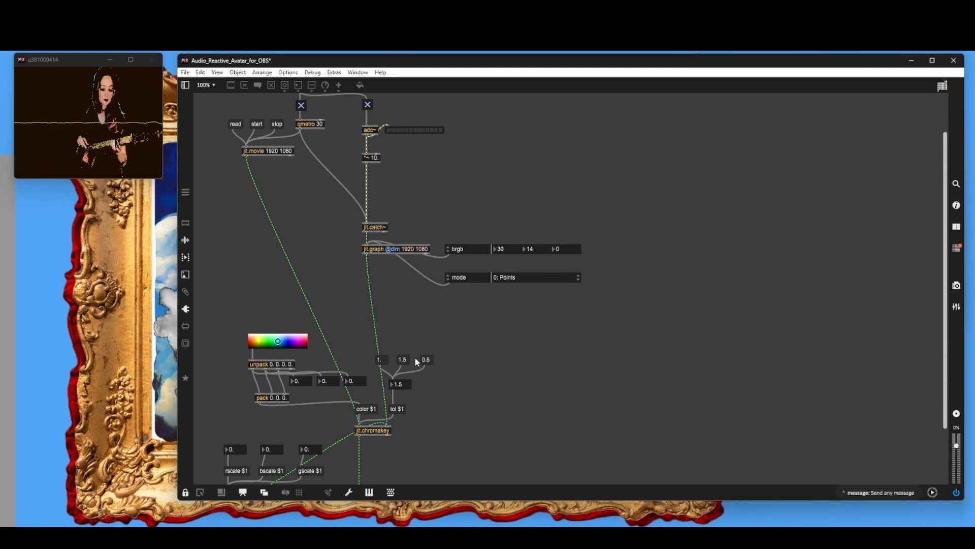
left_click(425, 360)
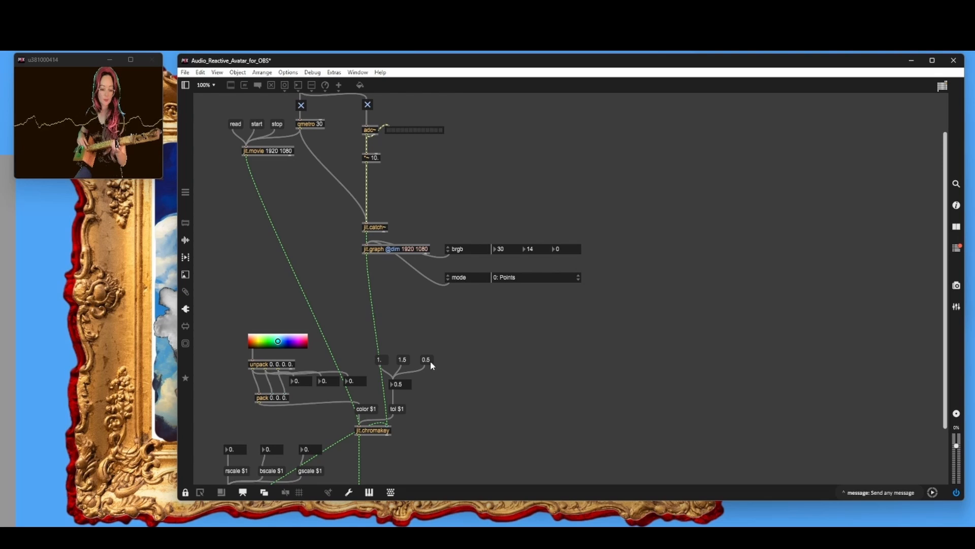
Unlock the patch, change the 0.5 tolerance message to 0.1, and lock it again to send the new value
left_click(185, 493)
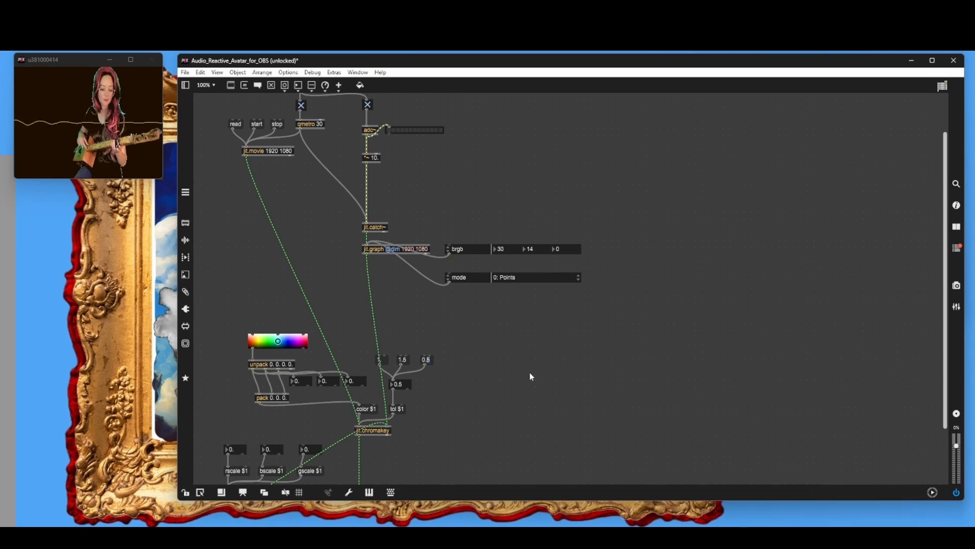
type("1")
left_click(185, 492)
left_click(426, 359)
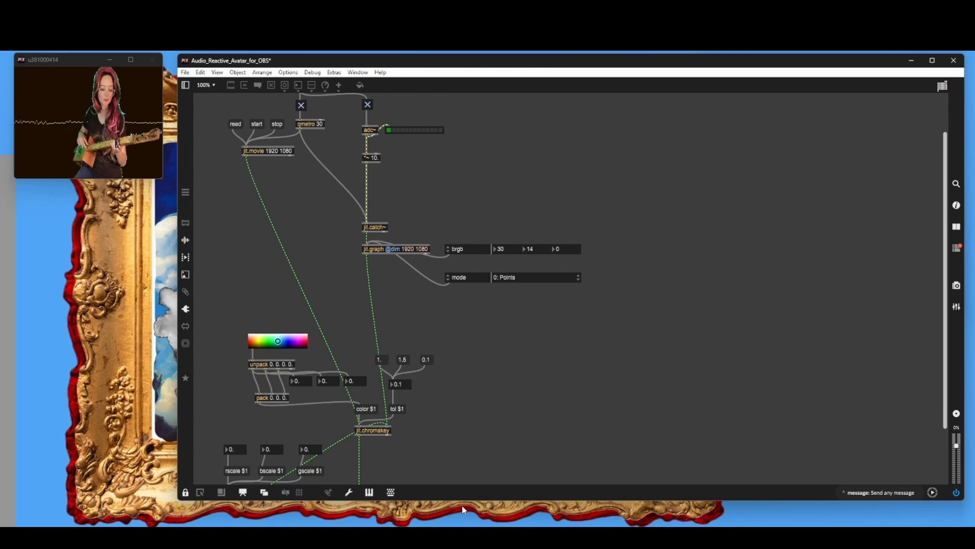
Unlock the patch, connect the large start button's outlet to the 0.1 tolerance message, and lock the patch
scroll(449, 356, "up", 1)
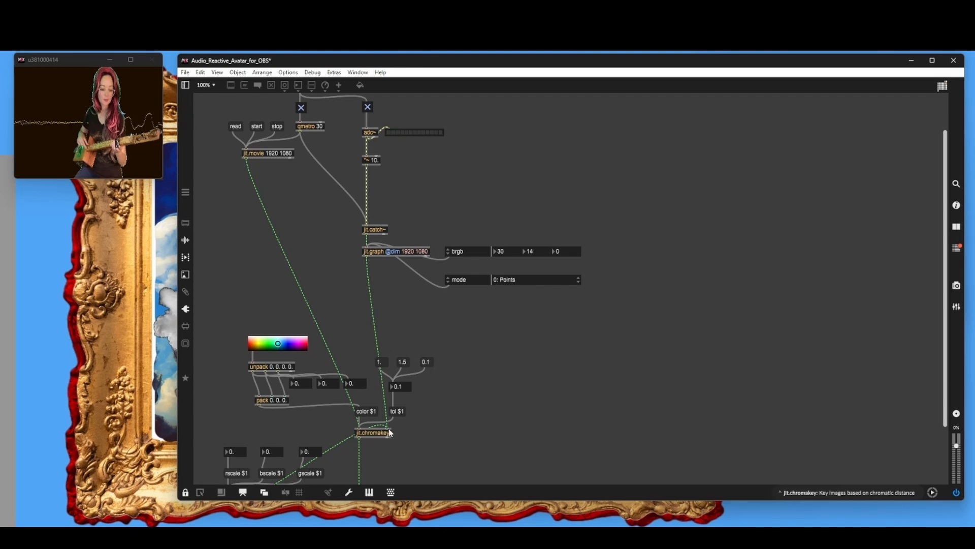
left_click(185, 492)
scroll(465, 343, "up", 3)
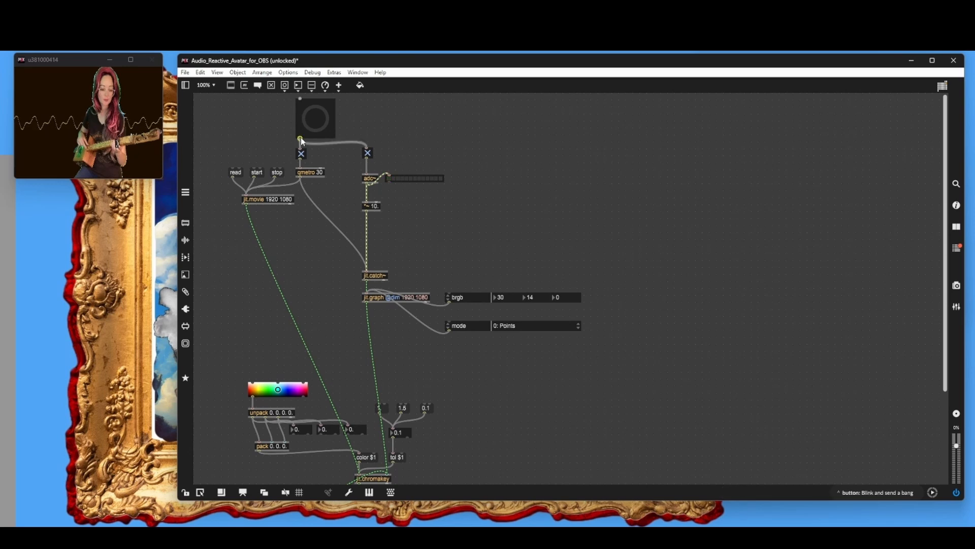
left_click_drag(300, 137, 425, 404)
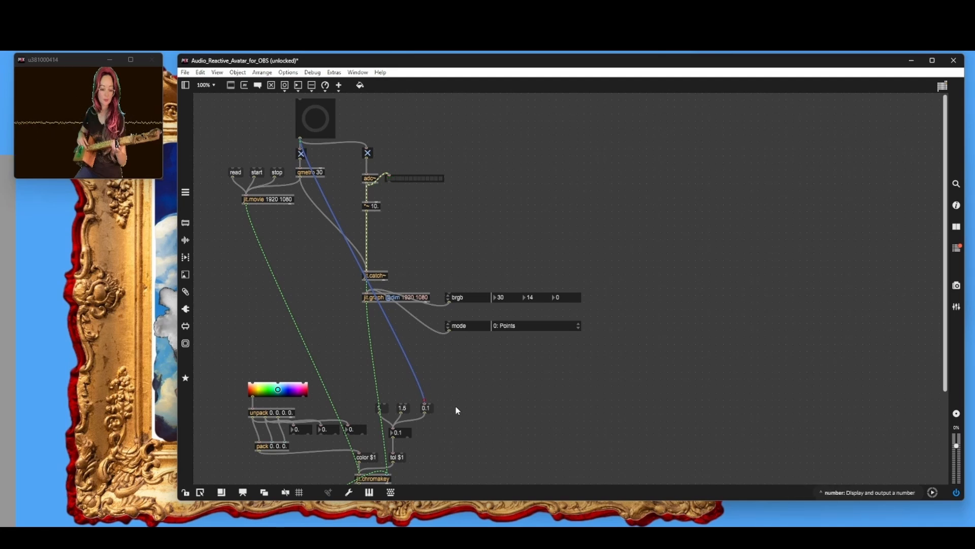
scroll(455, 409, "down", 5)
scroll(456, 410, "up", 3)
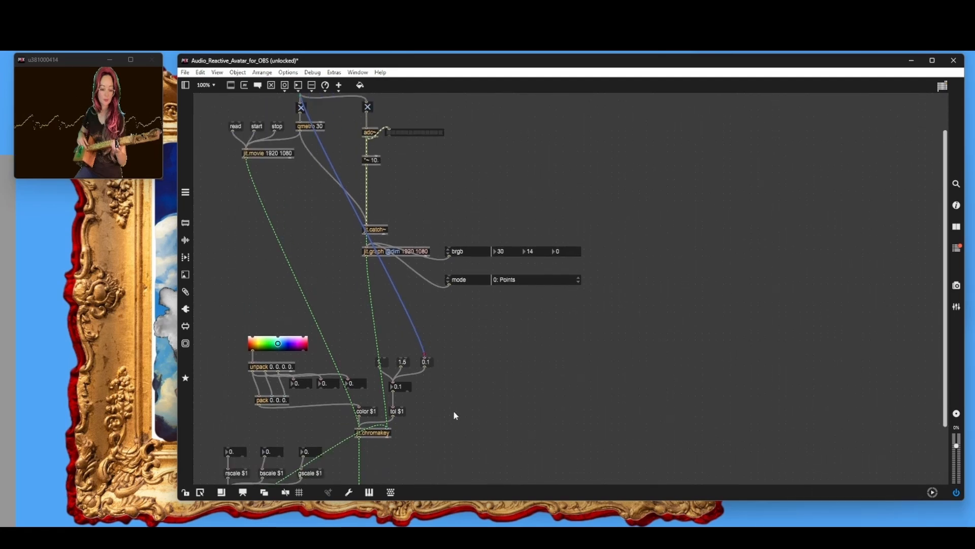
left_click(185, 492)
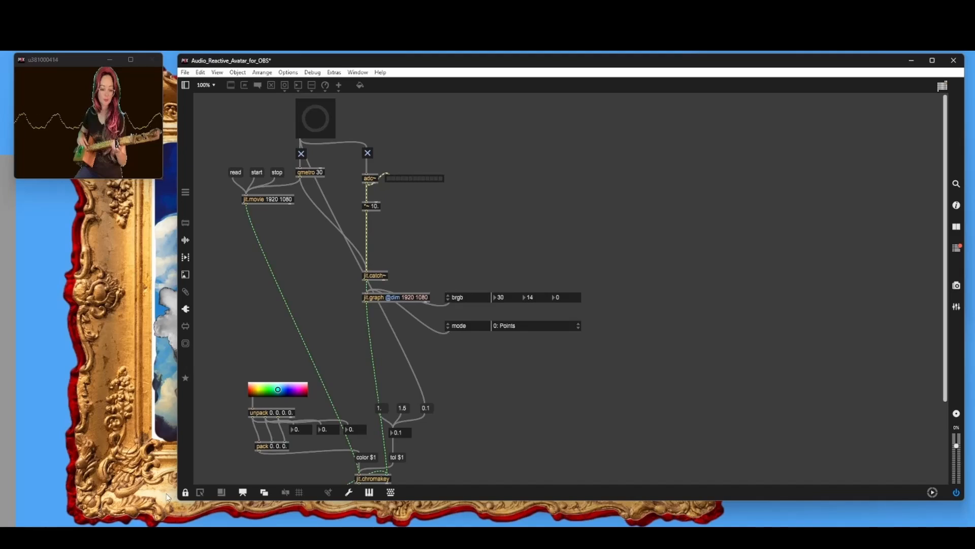
Move the frgb and mode attribute boxes up beside jit.graph, one above the other, and lock the patch
key("ctrl+e")
left_click_drag(524, 299, 542, 282)
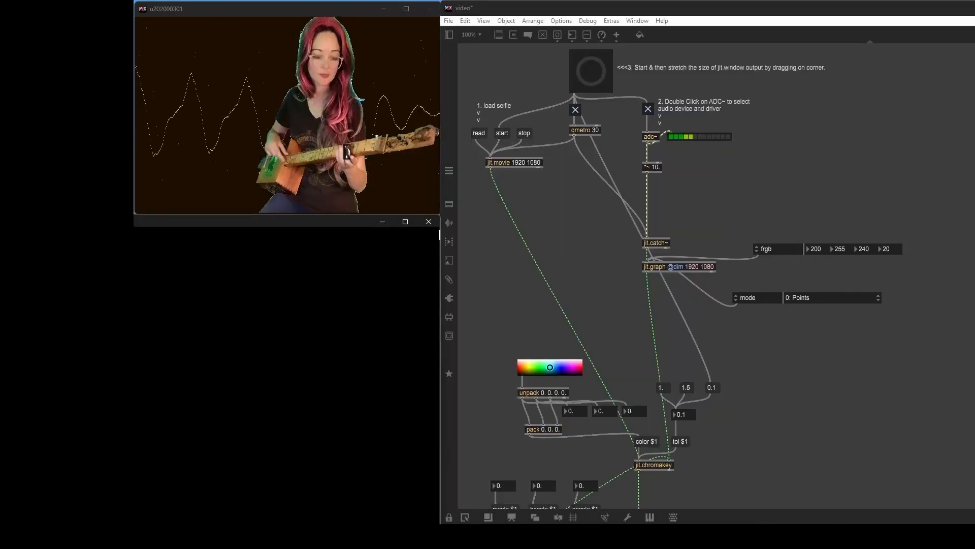
key("ctrl+e")
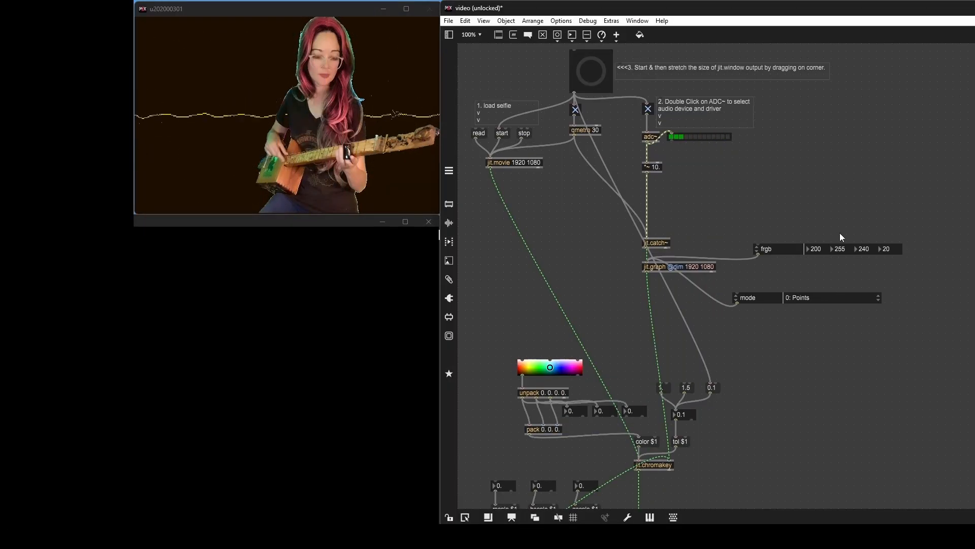
left_click_drag(845, 249, 858, 223)
left_click_drag(821, 302, 850, 258)
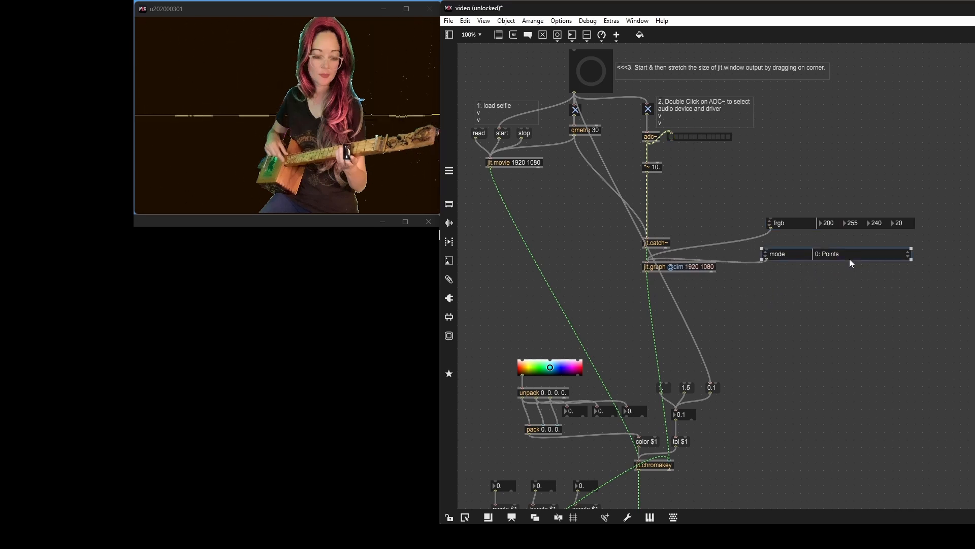
left_click(448, 517)
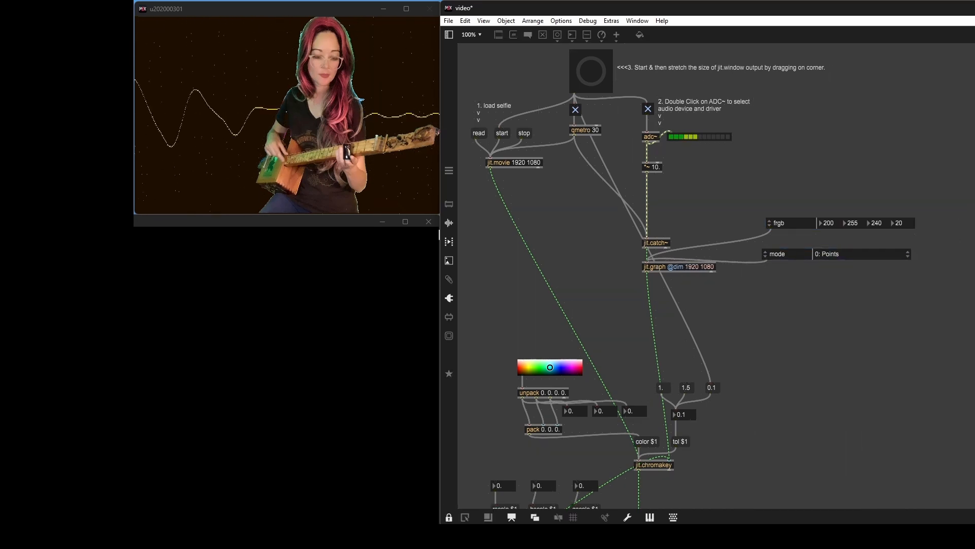
left_click(449, 517)
left_click_drag(848, 221, 849, 227)
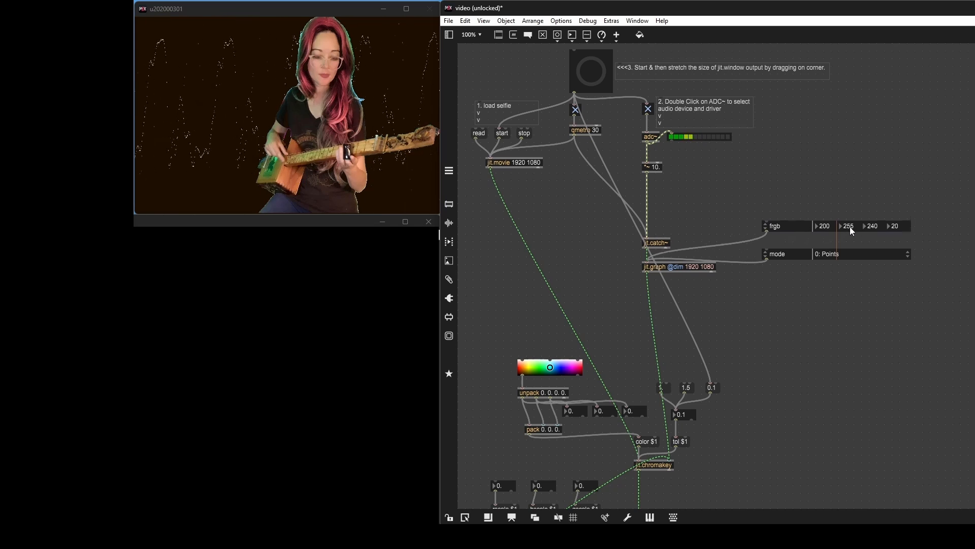
left_click(449, 517)
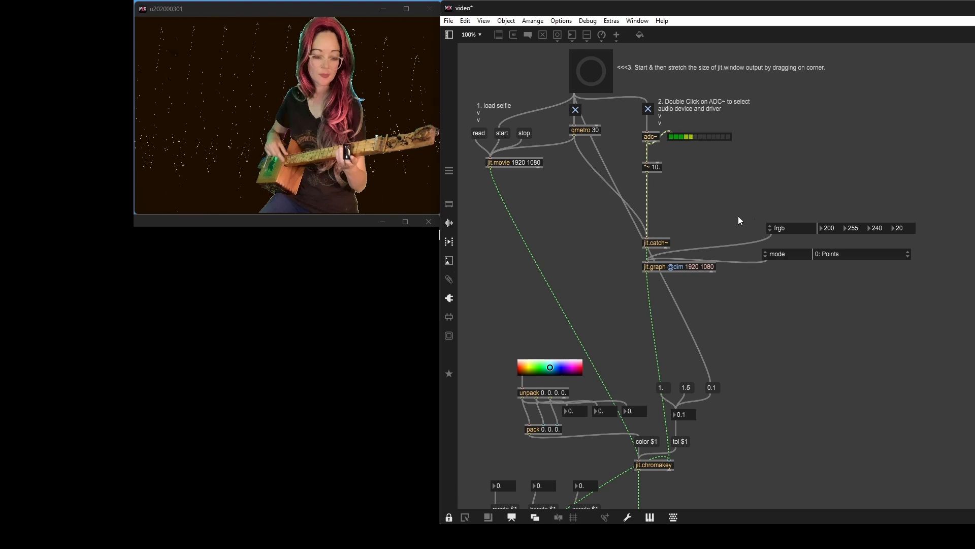
Choose Foreground Color in jit.graph's upper attribute box, then unlock the patch and place the mode box slightly further below it
left_click(771, 228)
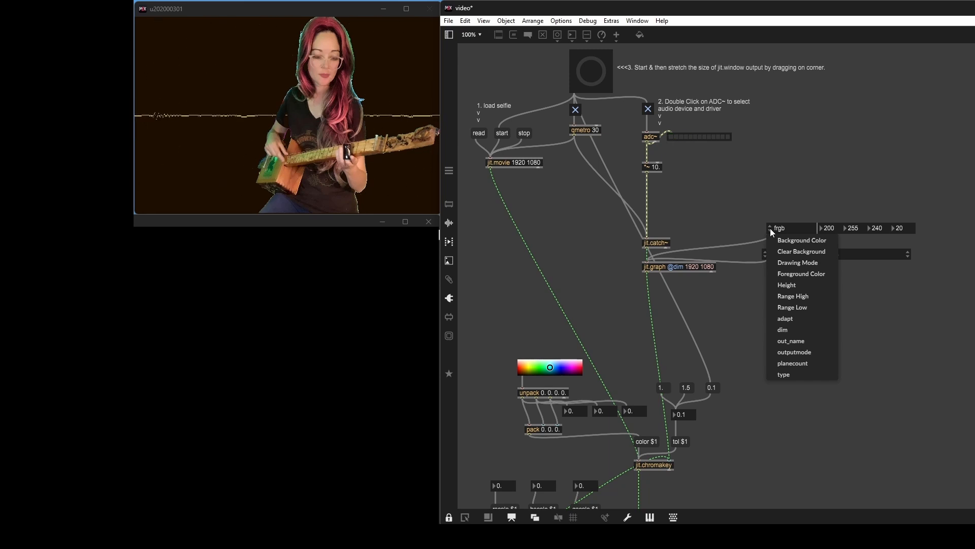
left_click(800, 274)
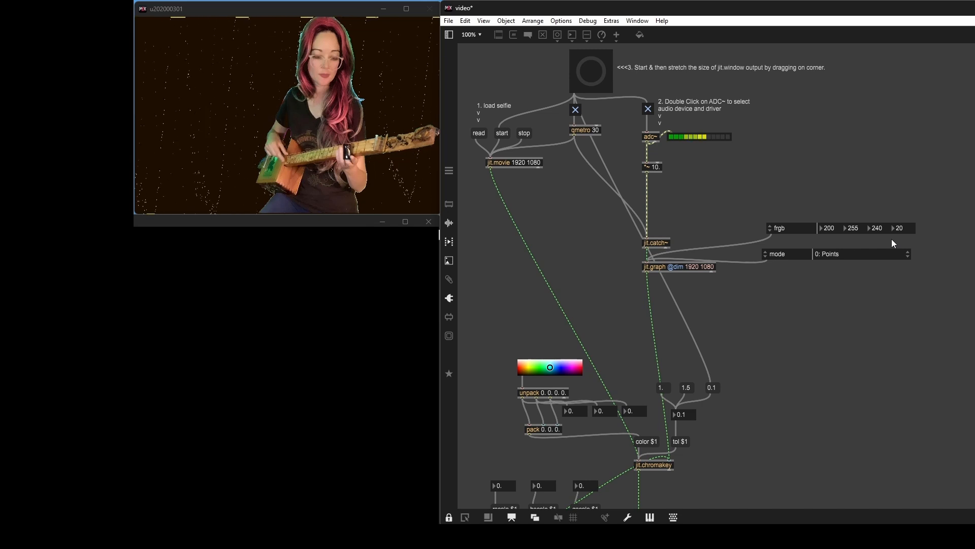
key("ctrl+e")
left_click_drag(844, 256, 848, 255)
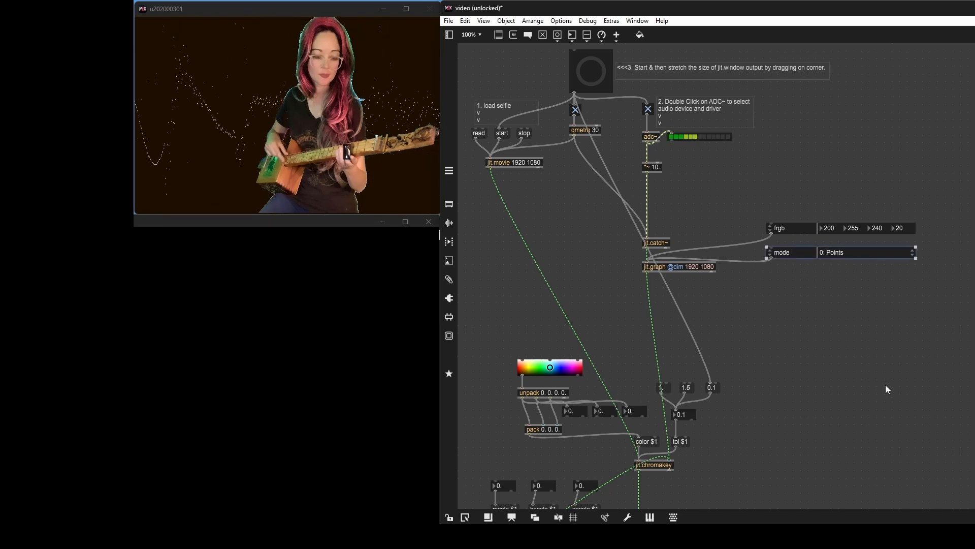
left_click(449, 518)
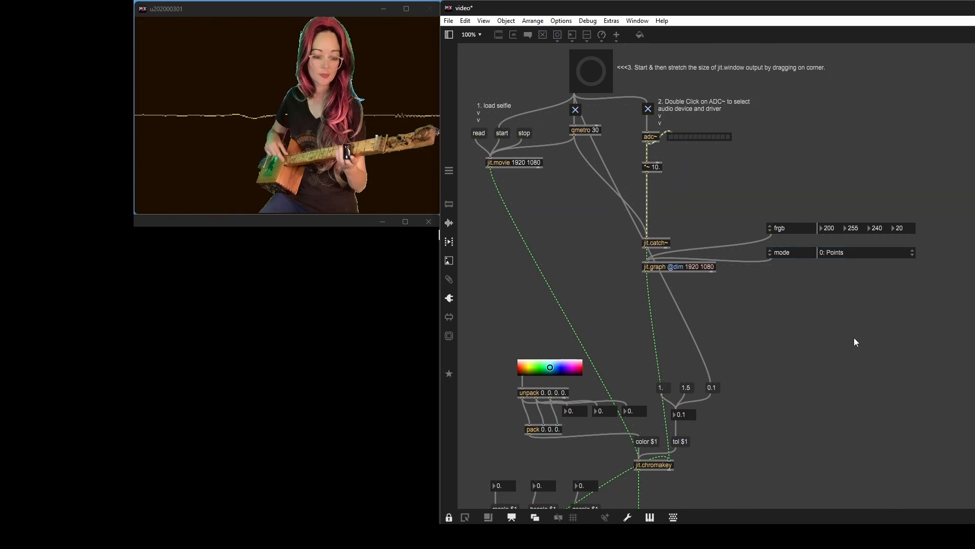
left_click(450, 517)
left_click_drag(885, 255, 883, 272)
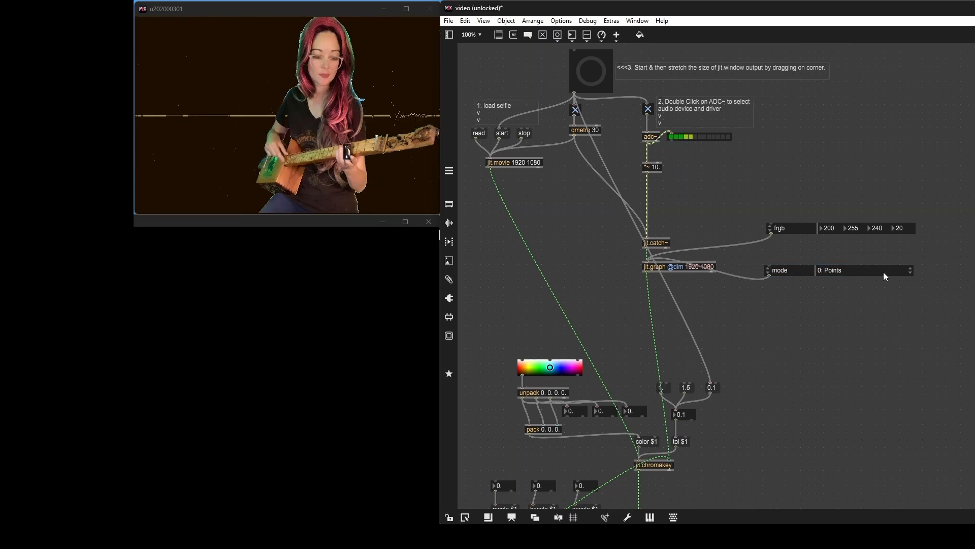
left_click(883, 272)
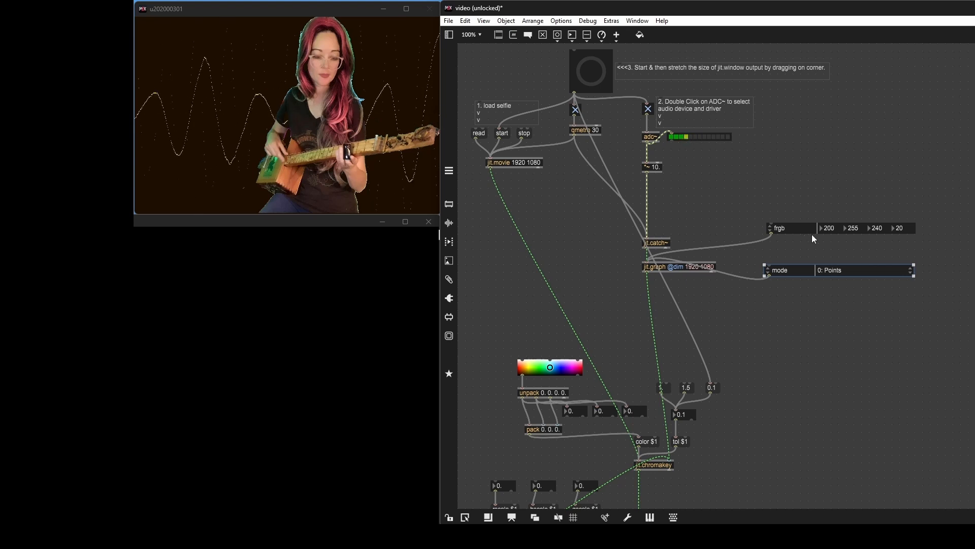
Lock the patch and adjust jit.graph's frgb foreground color values to 183, 218, 247 and 16
key("ctrl+e")
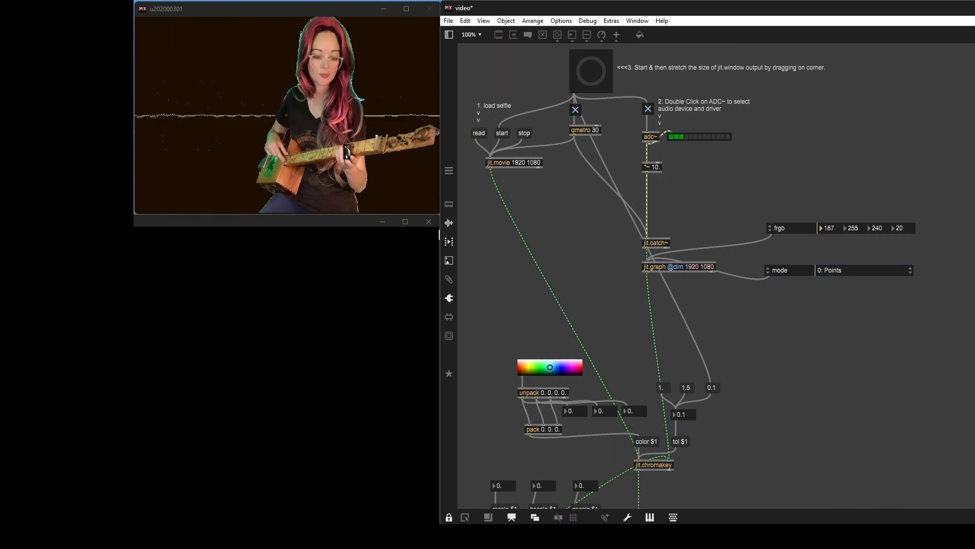
left_click_drag(833, 228, 876, 213)
left_click(847, 229)
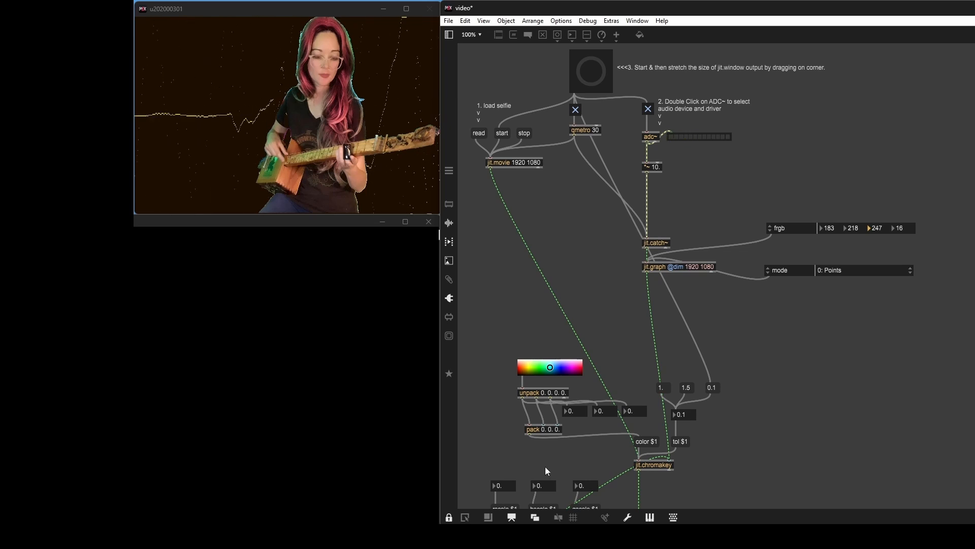
Unlock the patch, add a swatch object above the frgb attribute box, and enlarge it
left_click(452, 518)
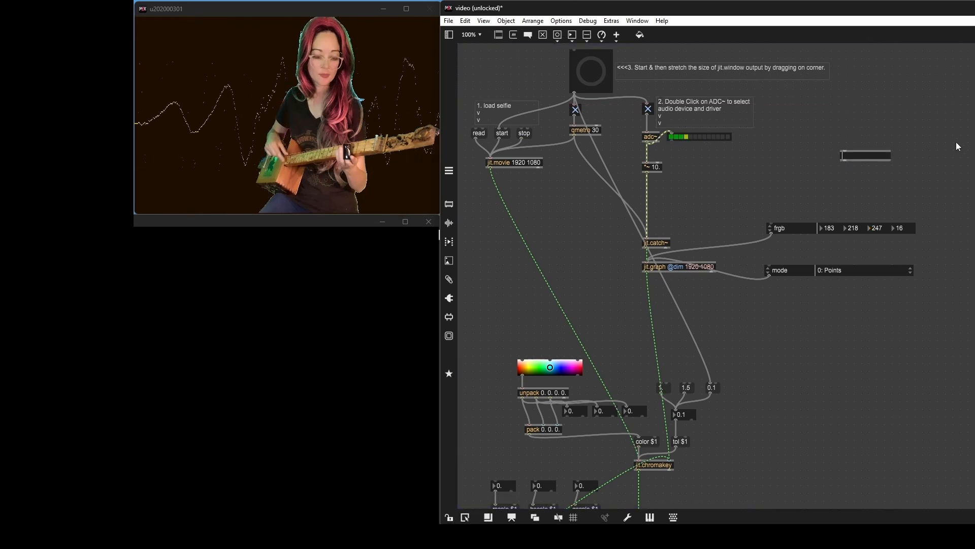
type("swatch")
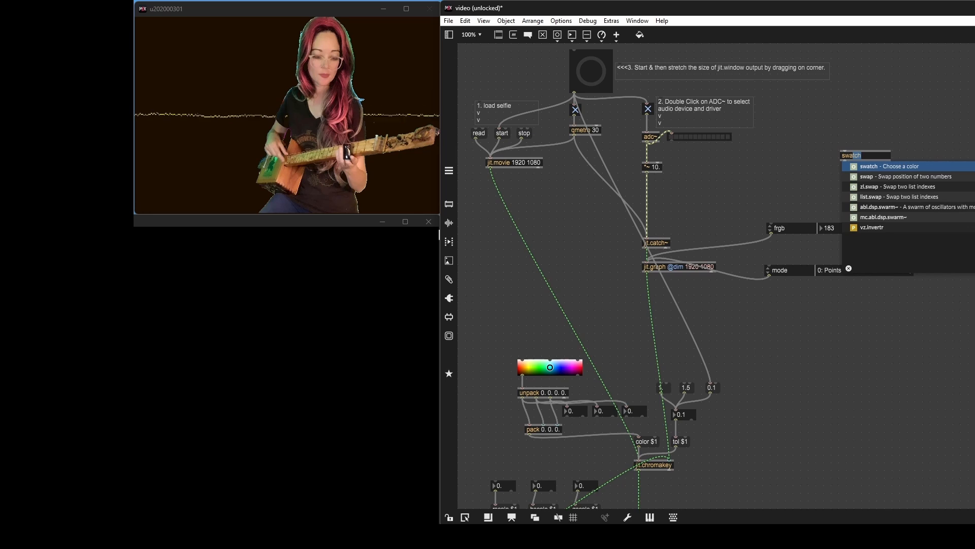
key("Return")
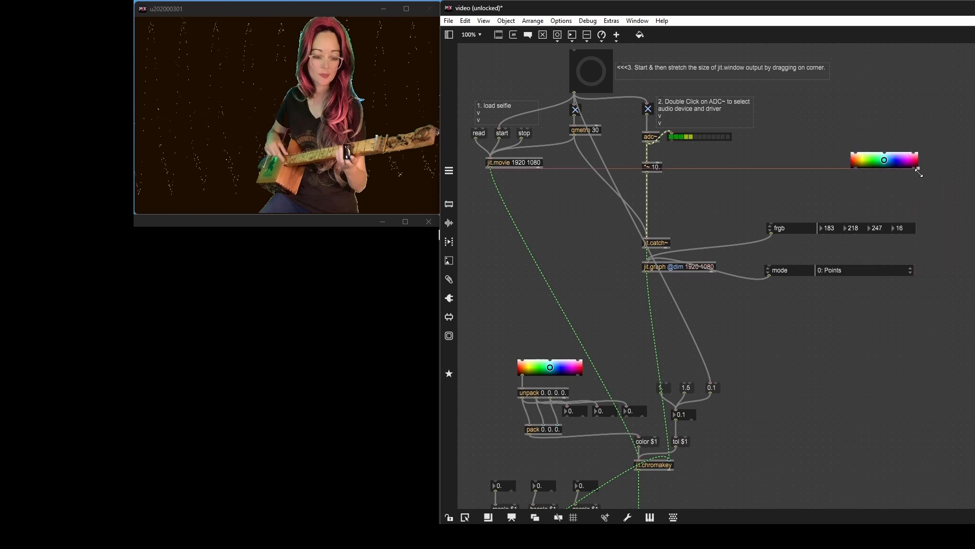
left_click_drag(914, 166, 961, 201)
left_click_drag(905, 176, 894, 147)
Lock the patch and pick a few different colors in the new swatch
left_click(449, 518)
left_click(927, 136)
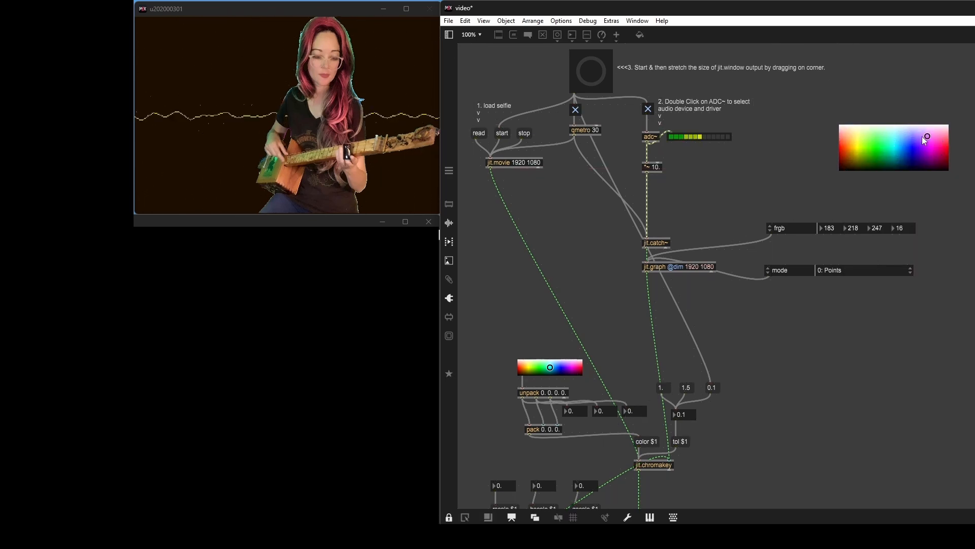
left_click_drag(851, 151, 848, 146)
Unlock the patch and add an unpack 0 0 0 0 object just below the new swatch
key("ctrl+e")
left_click_drag(845, 172, 876, 157)
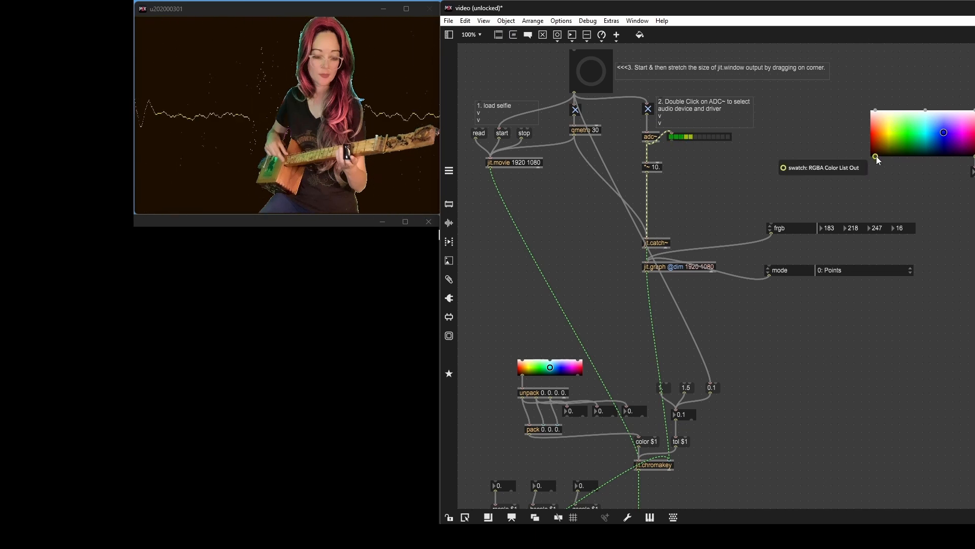
left_click_drag(498, 35, 854, 168)
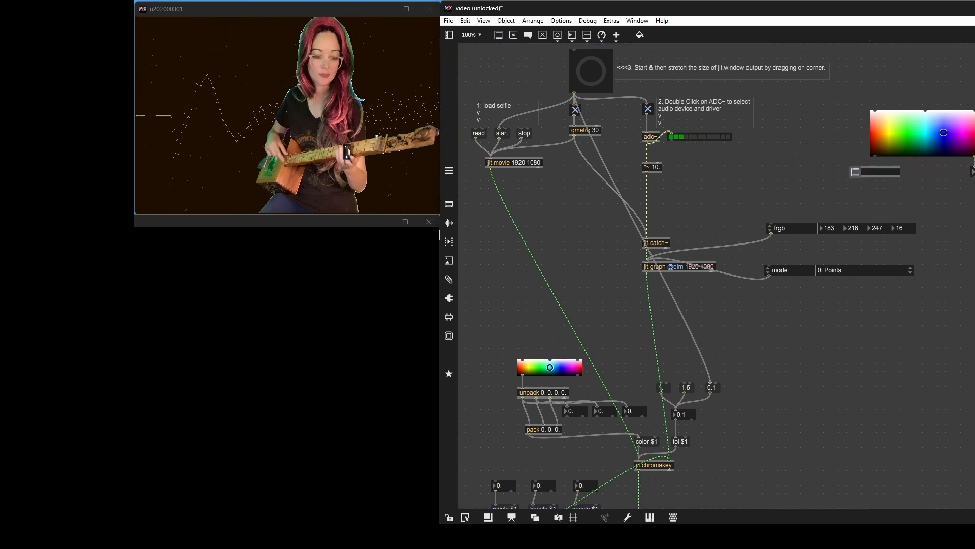
type("unpac")
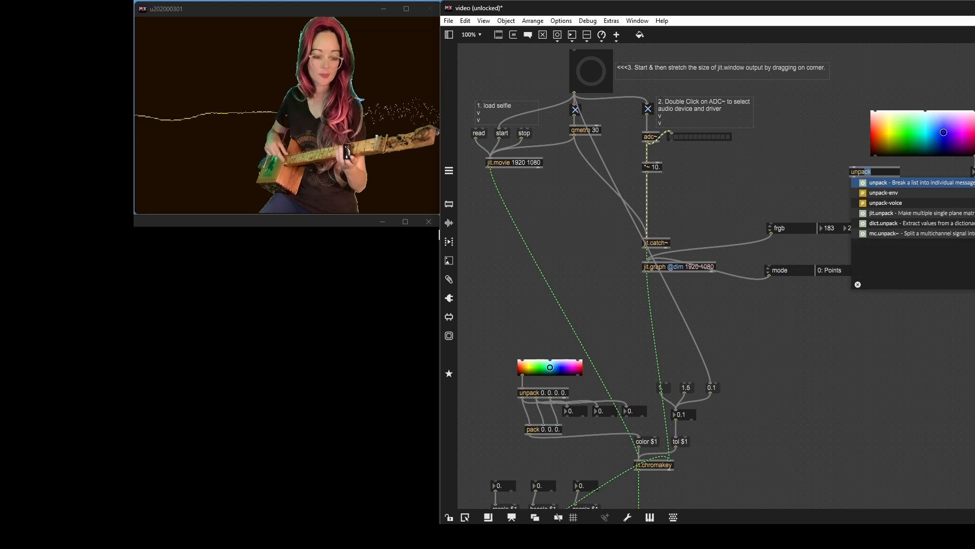
type("k ")
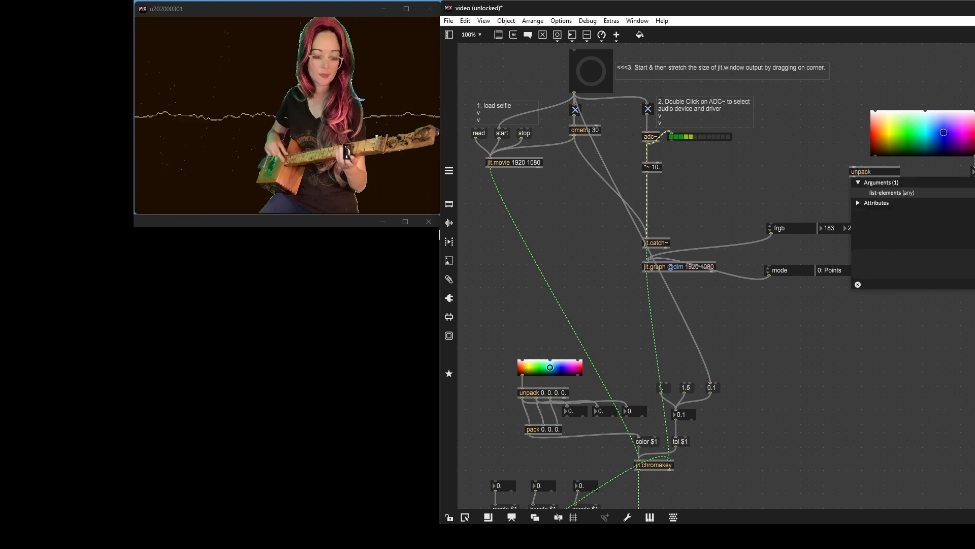
type("0 0 0 0")
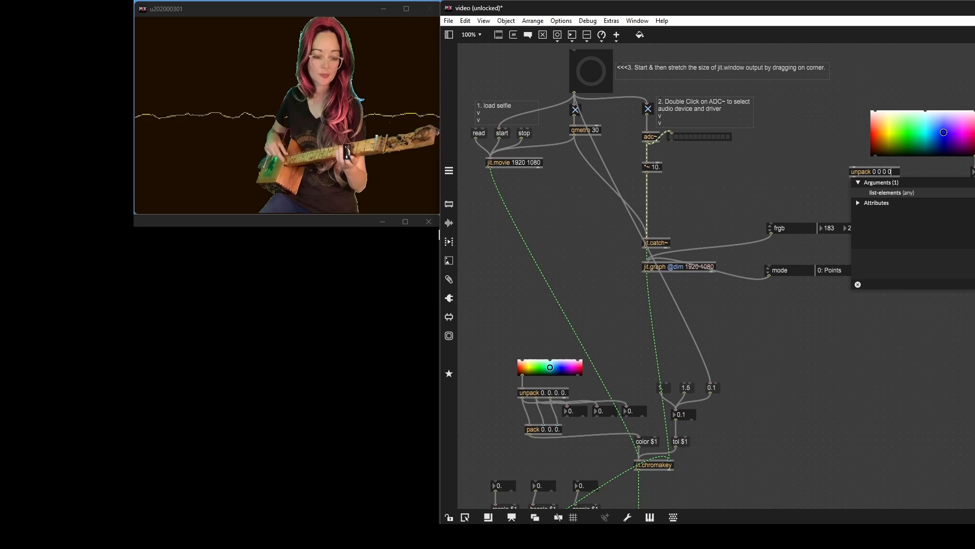
left_click(972, 177)
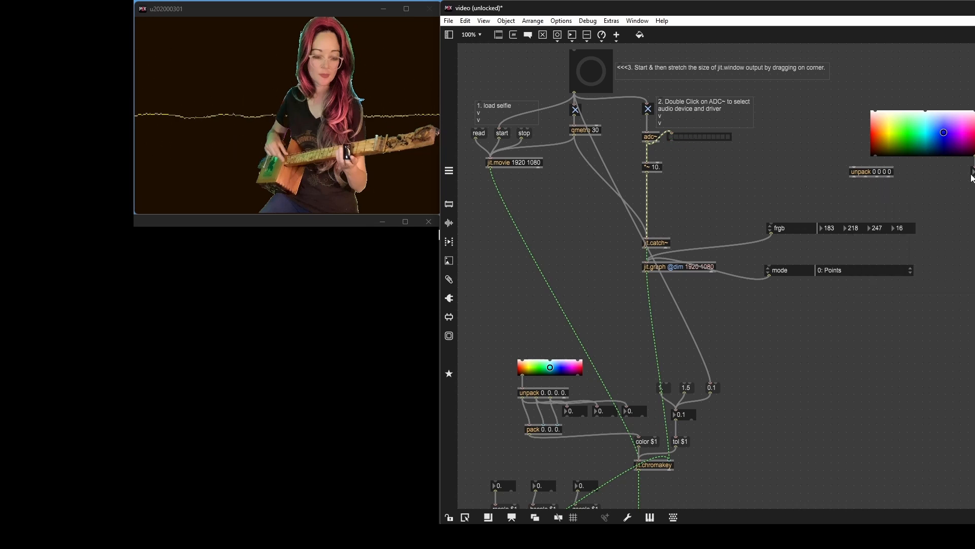
Align unpack 0 0 0 0 under the swatch, connect the two, and wire three integer number boxes to the unpack outlets
left_click_drag(875, 156, 896, 173)
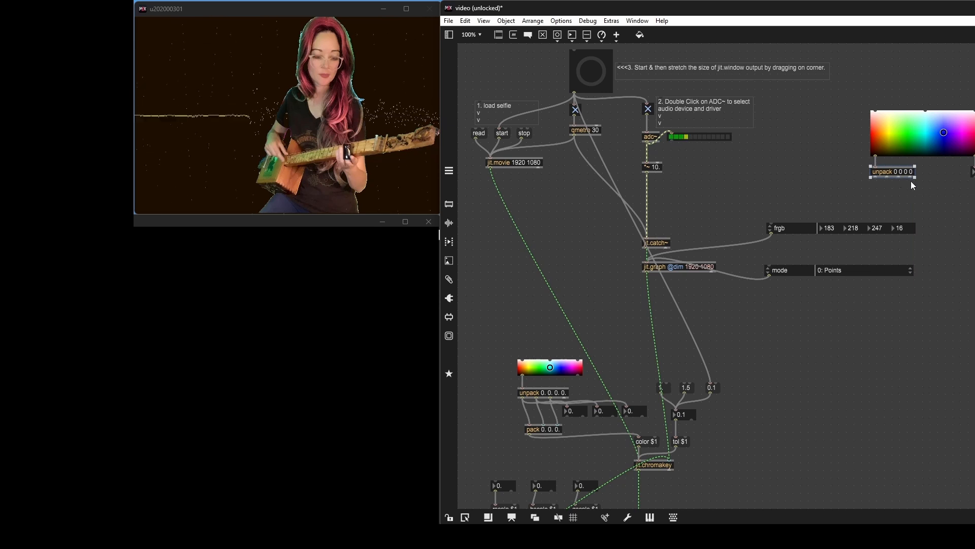
key("i")
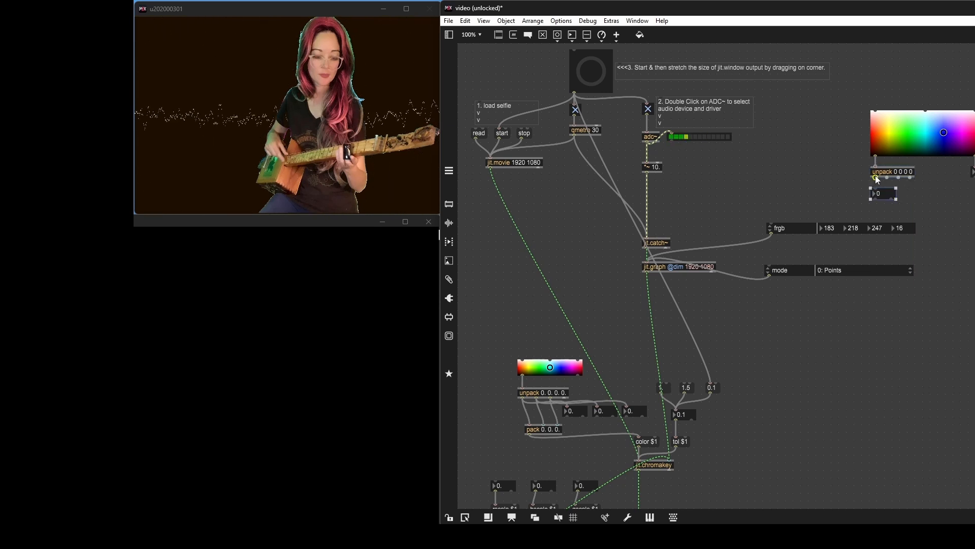
left_click_drag(876, 178, 877, 187)
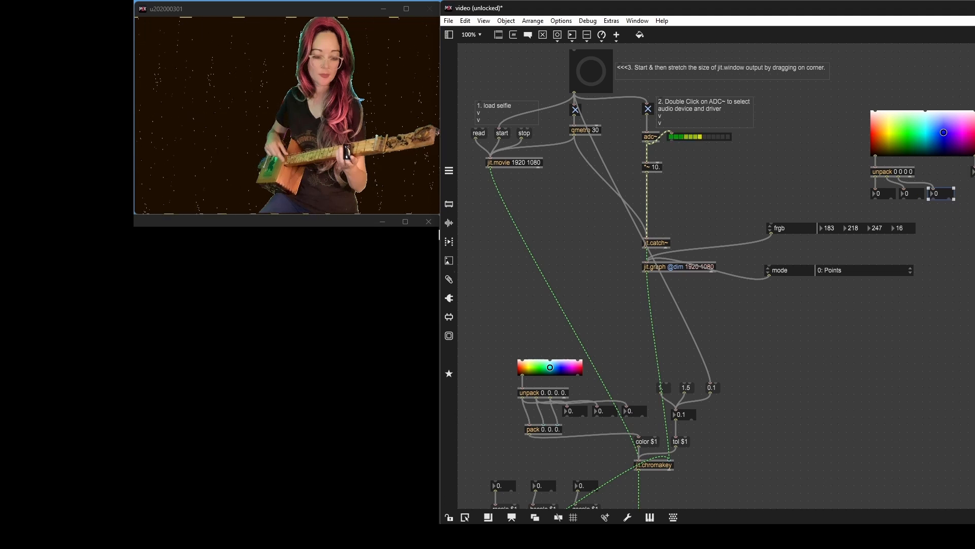
Lock the patch and pick several colors in the large swatch to test the number boxes
left_click(450, 517)
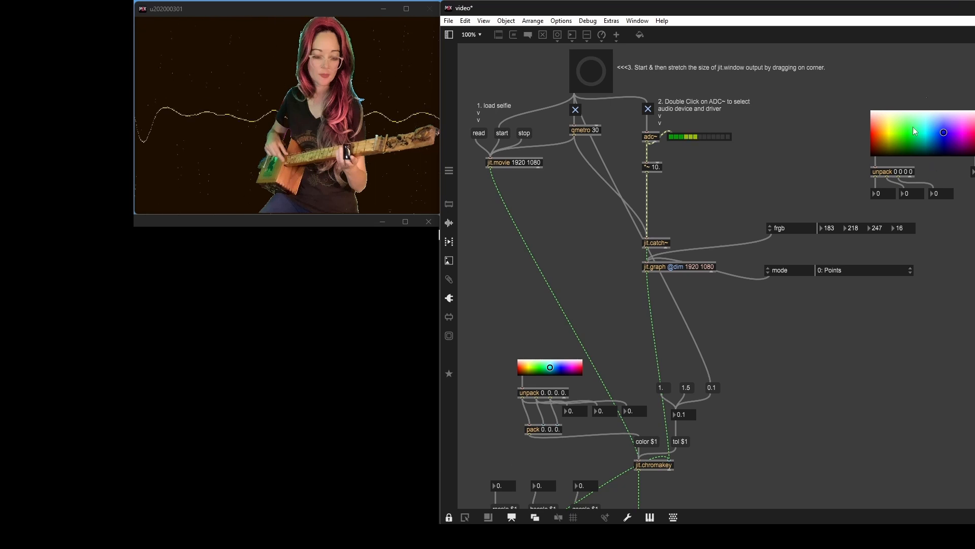
left_click_drag(945, 135, 949, 123)
mouse_move(934, 130)
left_mouse_down()
mouse_move(942, 136)
mouse_move(892, 138)
mouse_move(944, 132)
mouse_move(929, 126)
left_mouse_up()
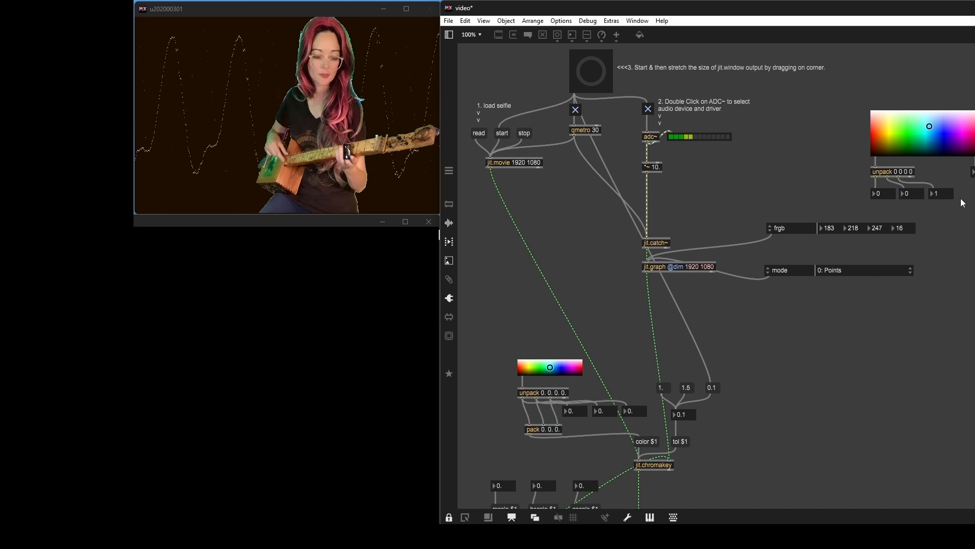
left_click_drag(930, 126, 949, 141)
Add a compatibility 1 message wired into the large swatch, and with the patch locked pick a purple color
left_click(449, 517)
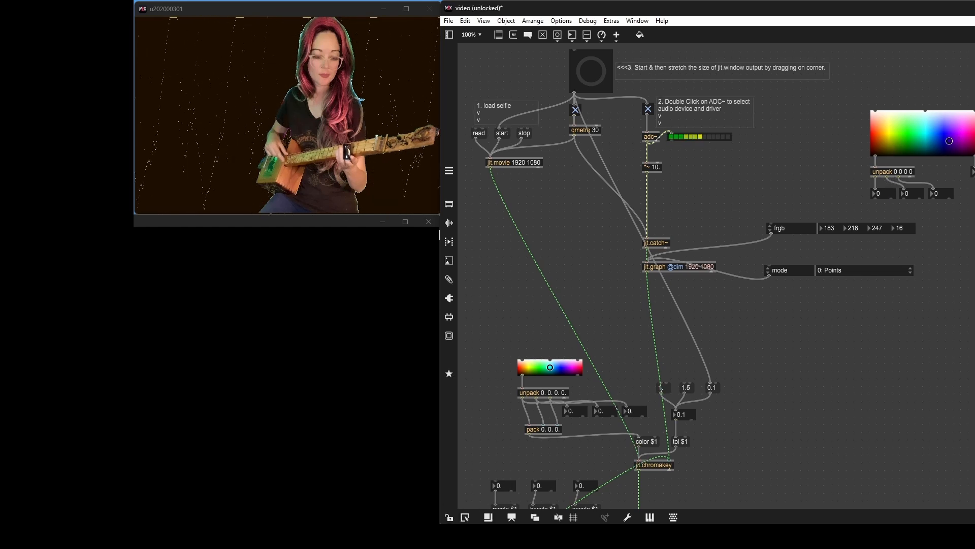
left_click(511, 37)
type("compatibility 1")
mouse_move(883, 96)
left_mouse_down()
mouse_move(875, 111)
mouse_move(887, 94)
left_mouse_up()
left_click(447, 517)
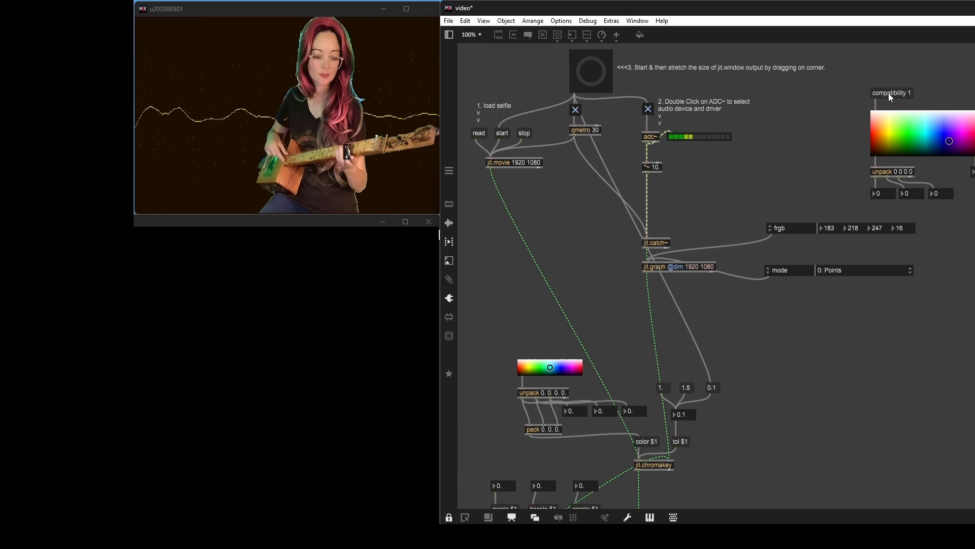
mouse_move(939, 150)
left_mouse_down()
mouse_move(972, 146)
mouse_move(920, 123)
mouse_move(943, 124)
mouse_move(929, 136)
mouse_move(951, 133)
mouse_move(951, 168)
mouse_move(971, 133)
mouse_move(926, 130)
mouse_move(961, 129)
left_mouse_up()
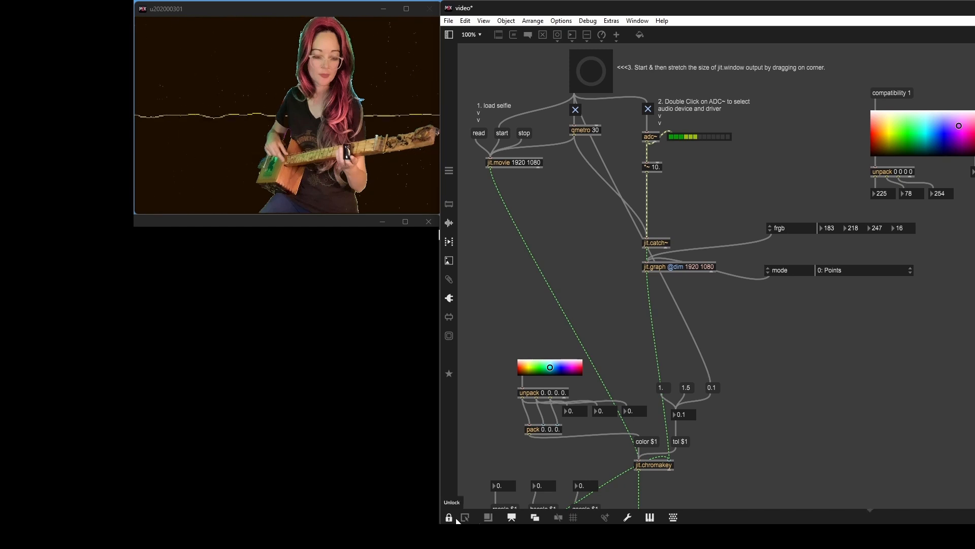
Unlock the patch, move the frgb attribute box down, and add a pack 0 0 0 0 object above it connected to its inlet
key("ctrl+e")
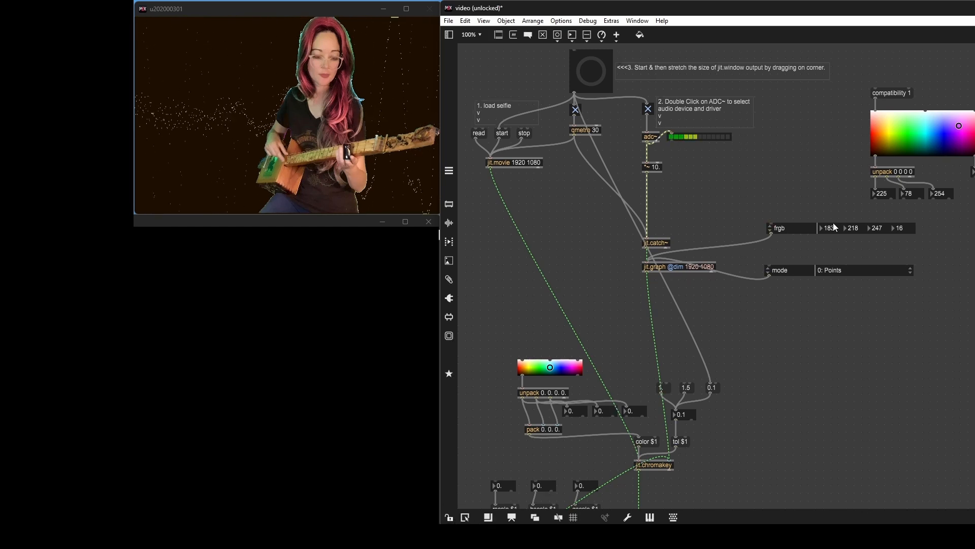
left_click_drag(859, 228, 857, 245)
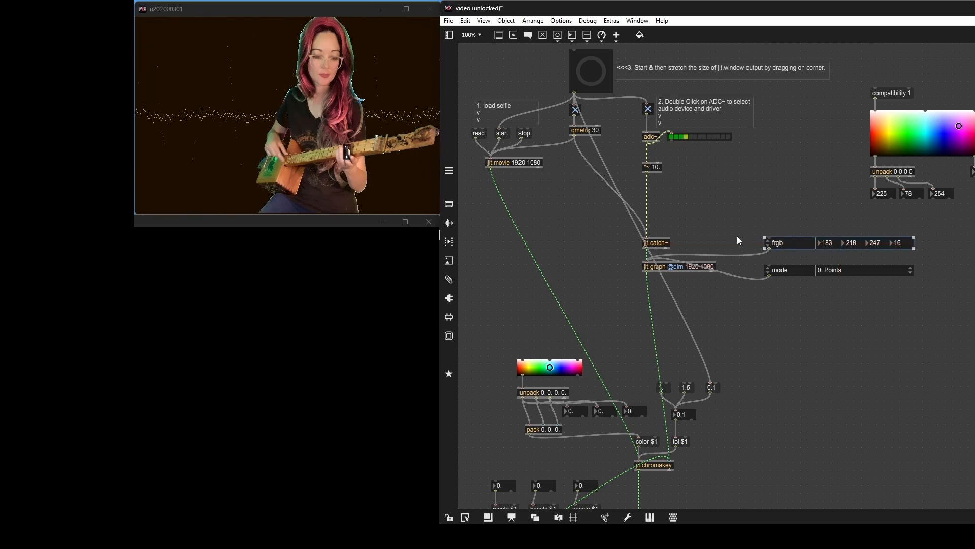
left_click(505, 40)
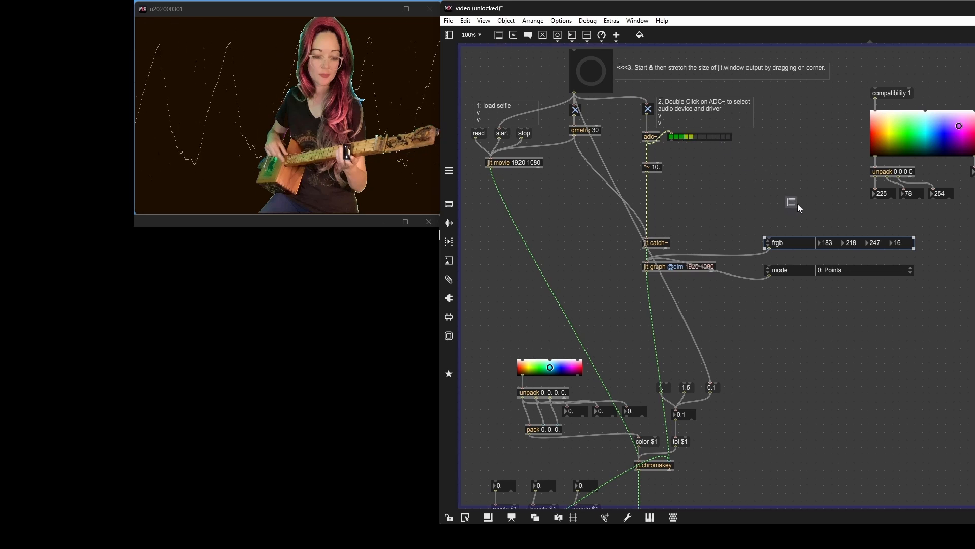
left_click(770, 210)
type("pack 0 0 0 0")
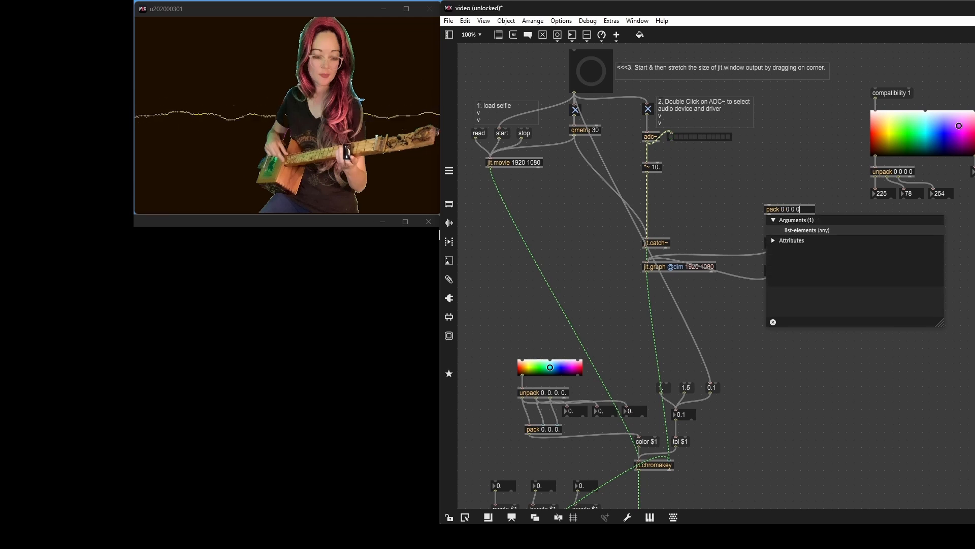
key("Return")
left_click_drag(769, 214, 769, 241)
left_click(792, 213)
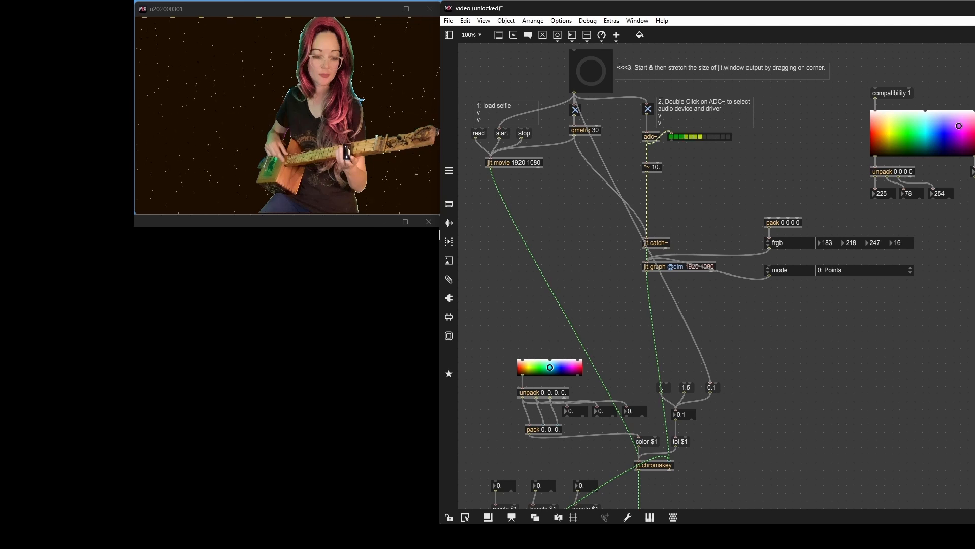
Connect the separate number box to pack's first inlet and the three color number boxes to its remaining inlets
mouse_move(972, 174)
left_mouse_down()
mouse_move(861, 238)
mouse_move(770, 209)
mouse_move(770, 219)
left_mouse_up()
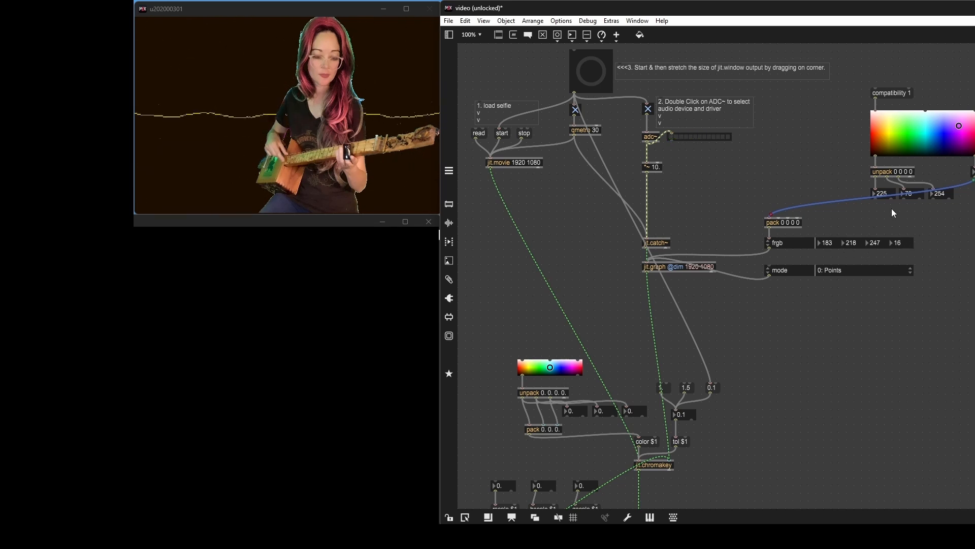
left_click_drag(877, 200, 788, 219)
left_click_drag(933, 200, 798, 219)
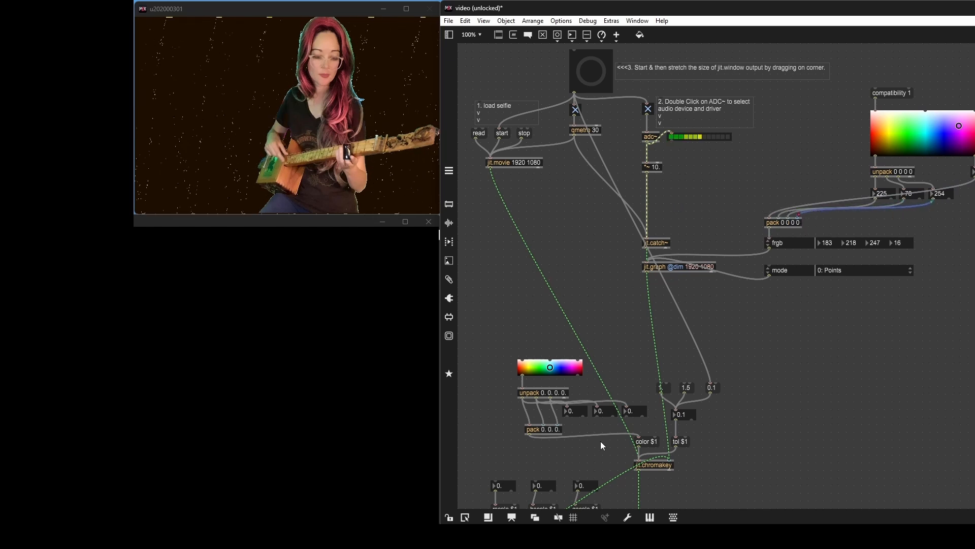
Lock the patch and test the graph color by picking a dark pink in the large swatch
left_click(449, 517)
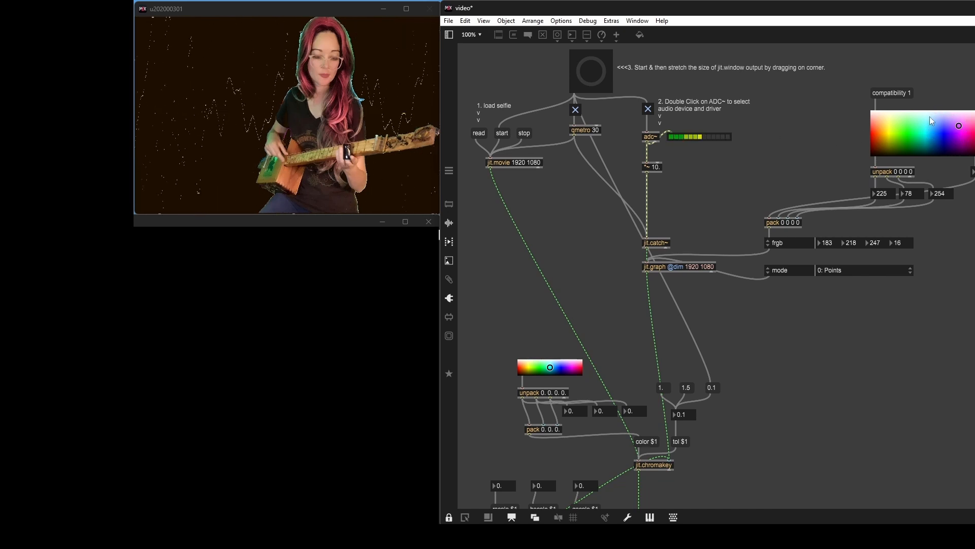
left_click(961, 125)
mouse_move(962, 126)
left_mouse_down()
mouse_move(870, 136)
mouse_move(974, 137)
mouse_move(958, 140)
left_mouse_up()
Connect the large start button to the compatibility 1 message, lock the patch, and pick a brighter pink in the swatch
key("ctrl+e")
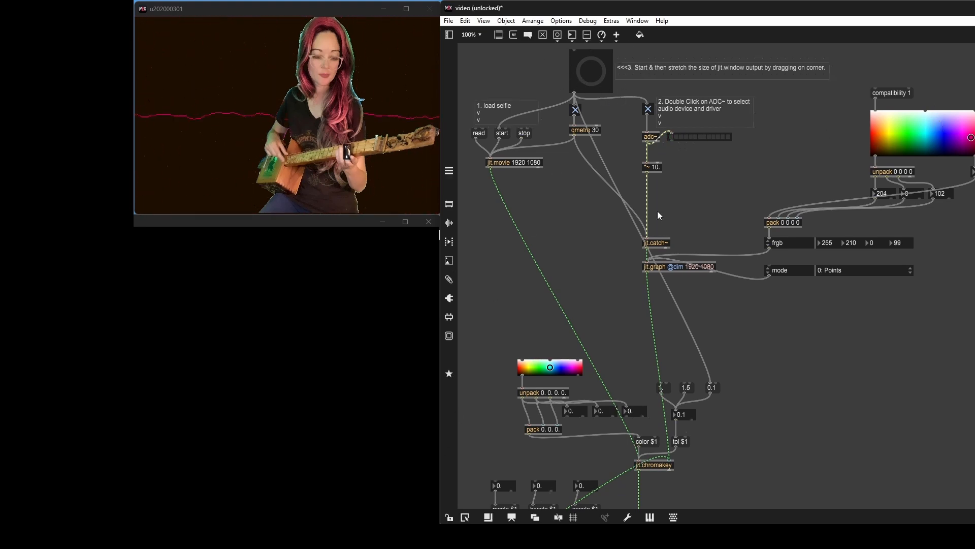
left_click_drag(575, 93, 876, 88)
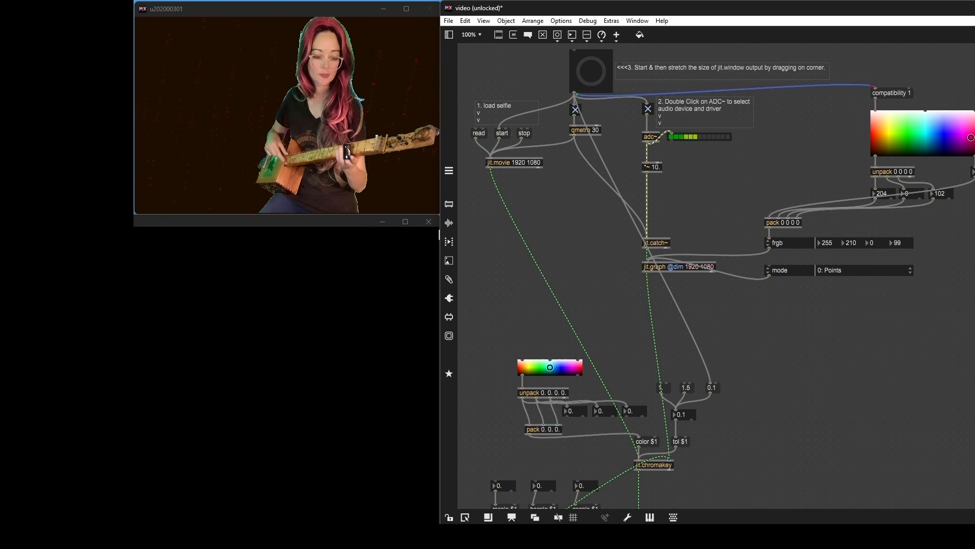
left_click(448, 517)
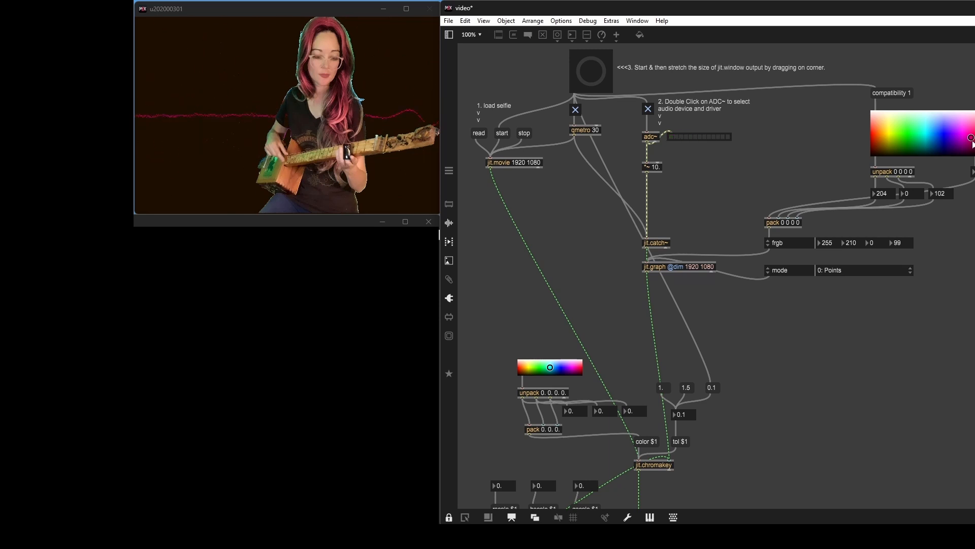
mouse_move(970, 142)
left_mouse_down()
mouse_move(908, 138)
mouse_move(925, 128)
mouse_move(970, 130)
left_mouse_up()
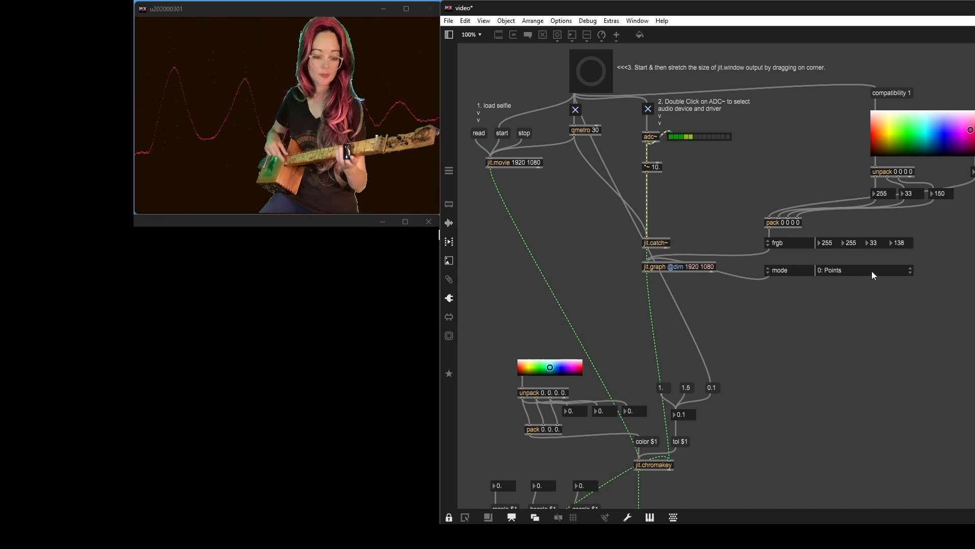
Try the Lines, Area, Bi-Polar Area and Bar modes of jit.graph one after another
left_click(905, 275)
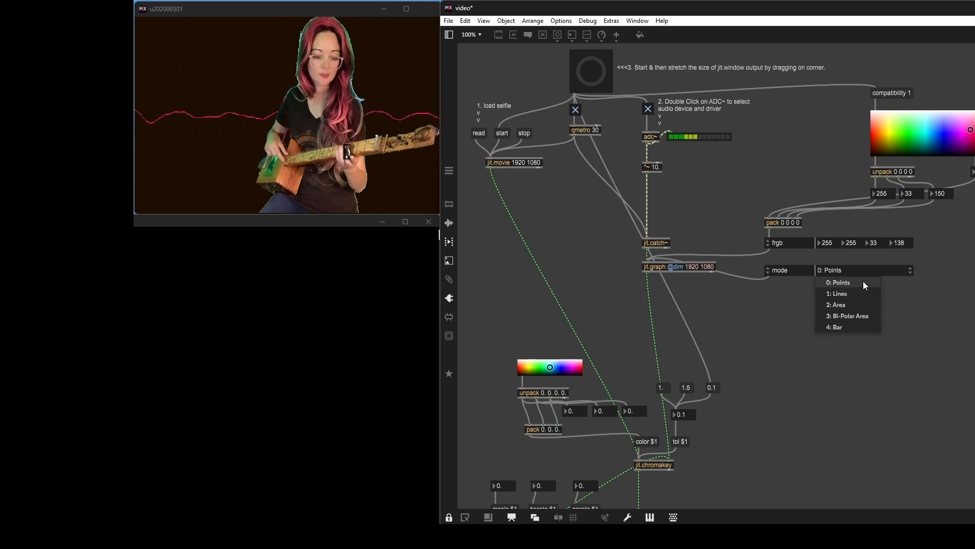
left_click(866, 294)
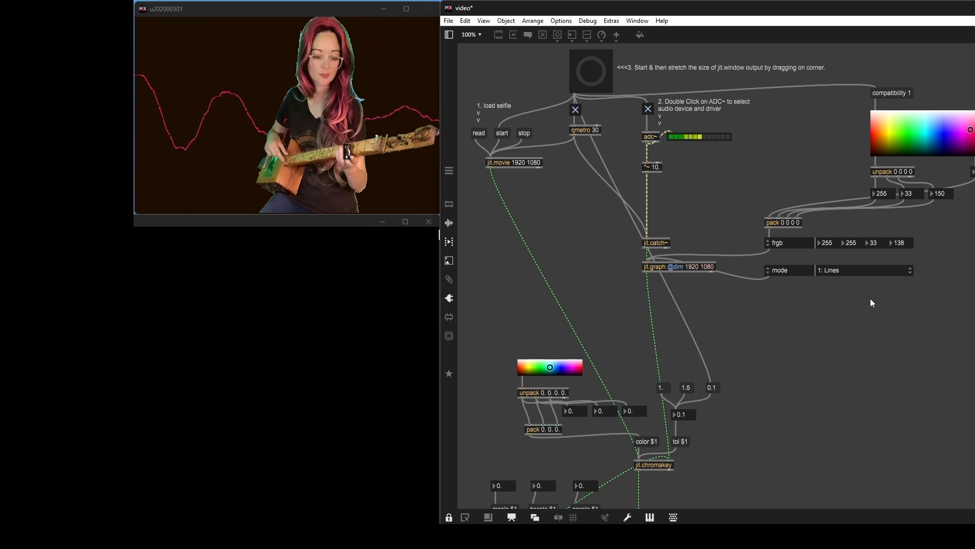
left_click(903, 272)
left_click(843, 303)
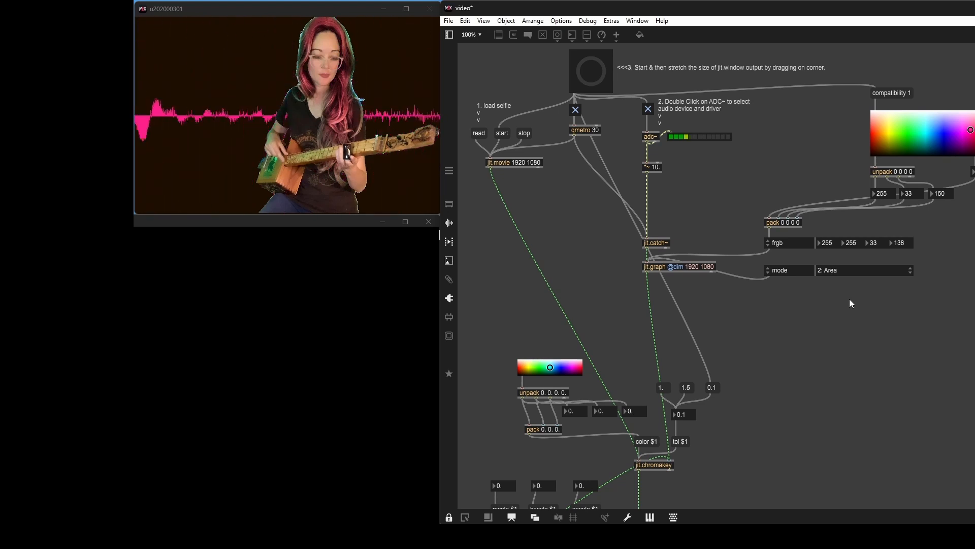
left_click(879, 269)
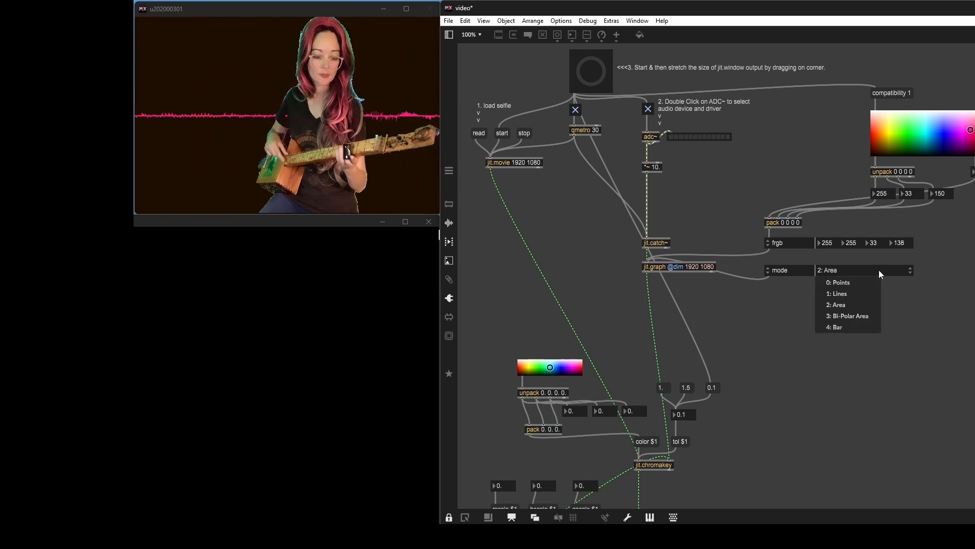
left_click(867, 315)
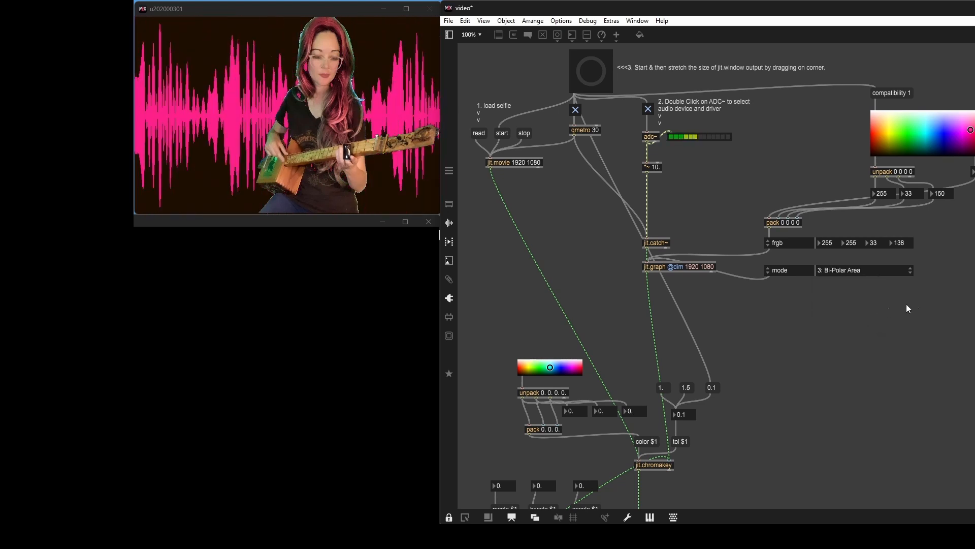
left_click(899, 271)
left_click(850, 325)
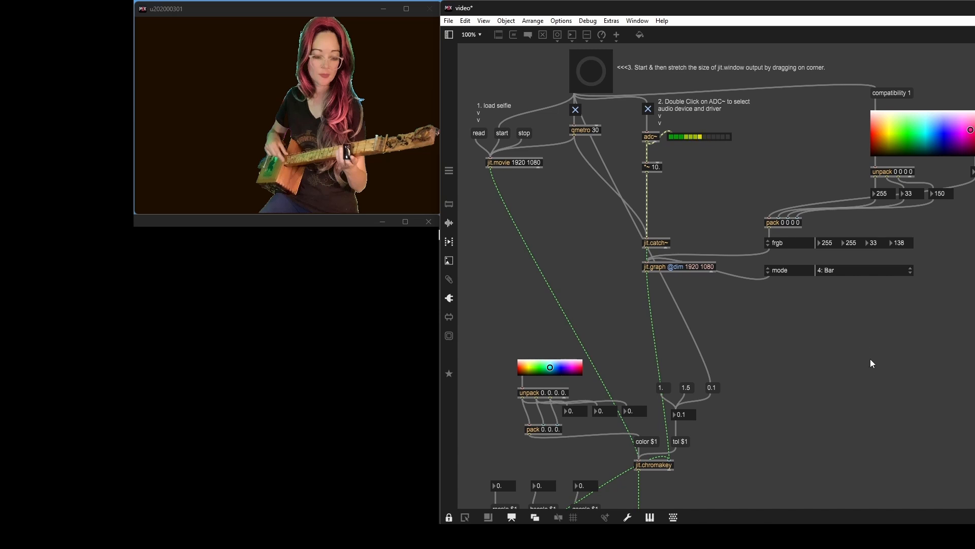
Set jit.graph's mode back to Points and pick a green color in the large swatch
left_click(906, 267)
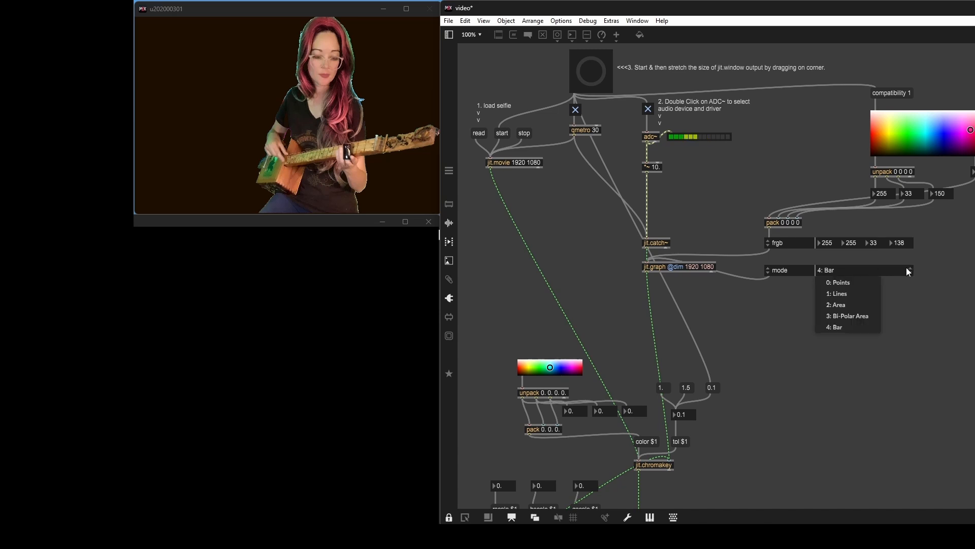
left_click(868, 281)
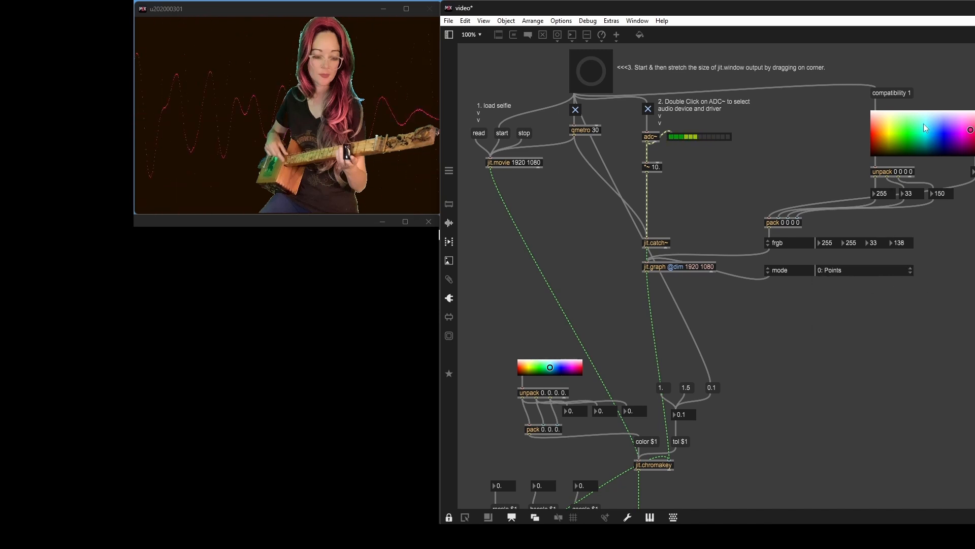
left_click_drag(906, 129, 911, 133)
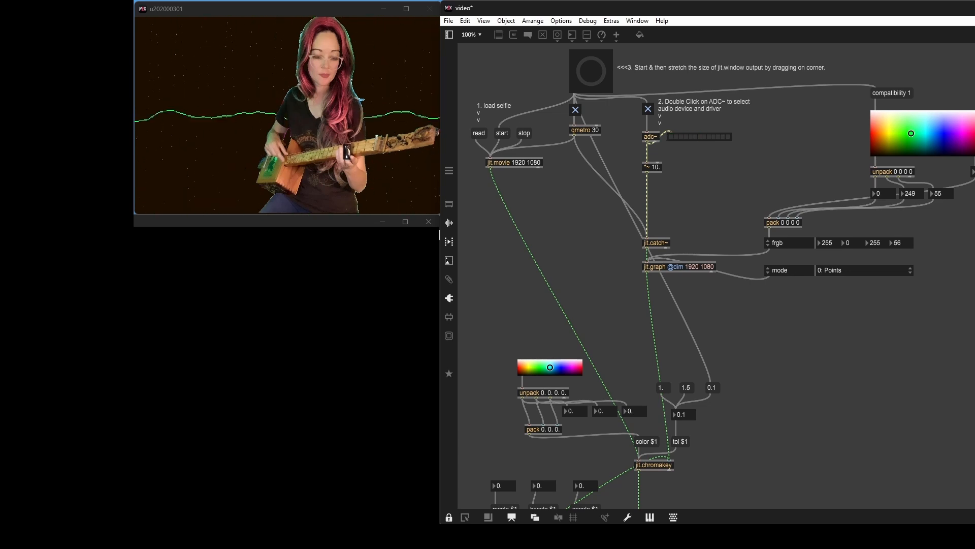
Switch to OBS and reposition and maximize the Max avatar output window behind it
left_click_drag(240, 5, 730, 166)
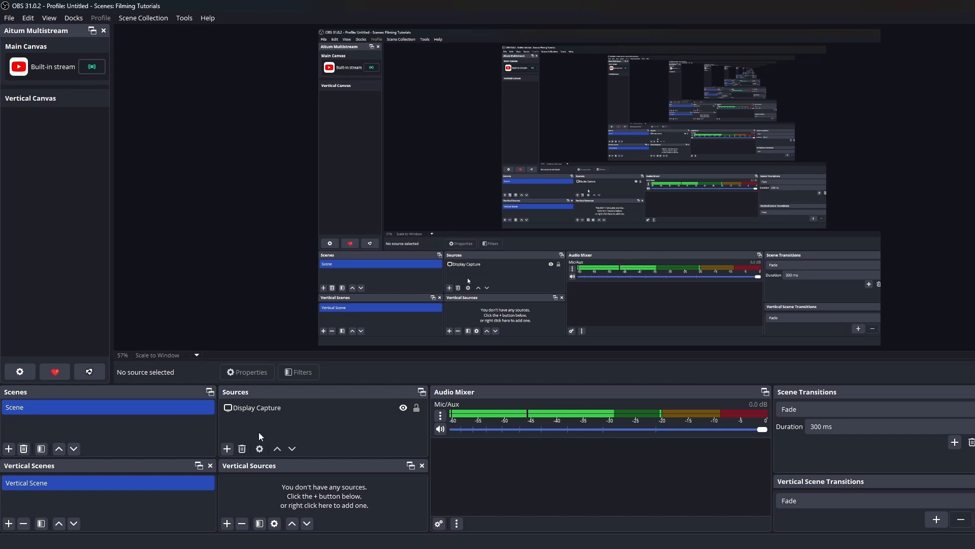
left_click(301, 413)
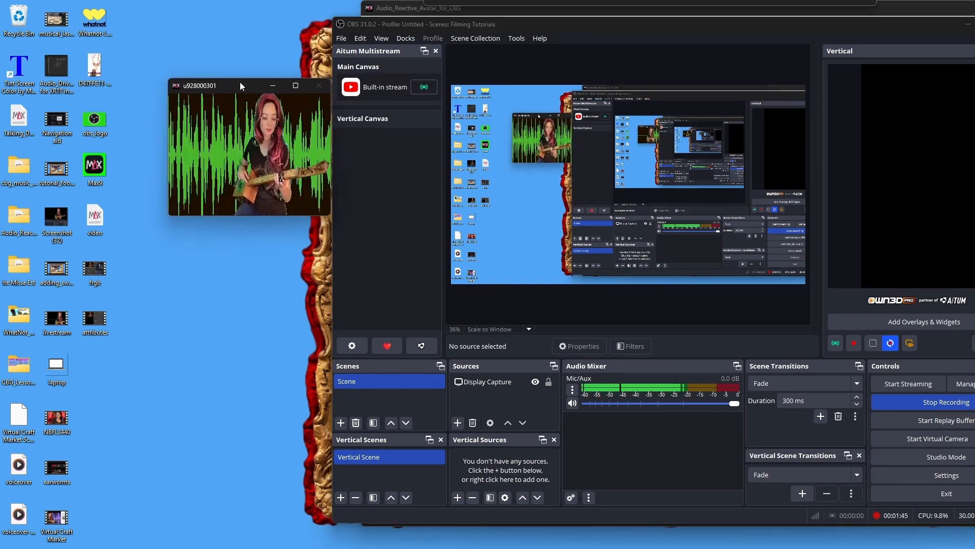
left_click_drag(241, 87, 240, 73)
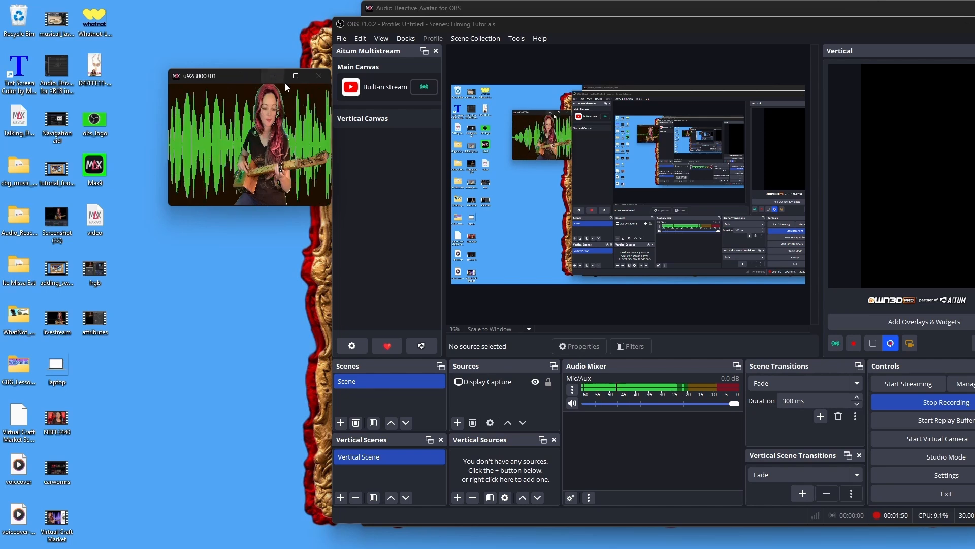
mouse_move(294, 80)
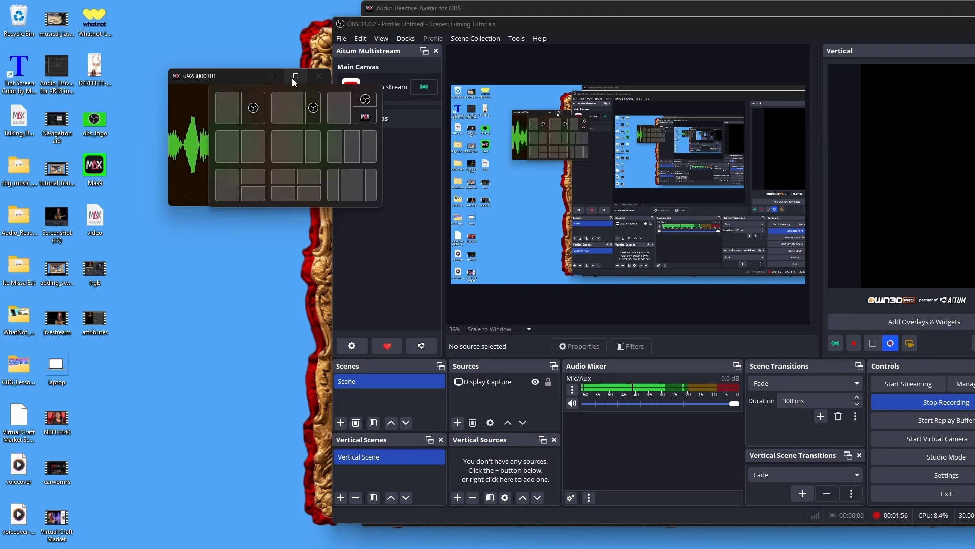
left_click(296, 78)
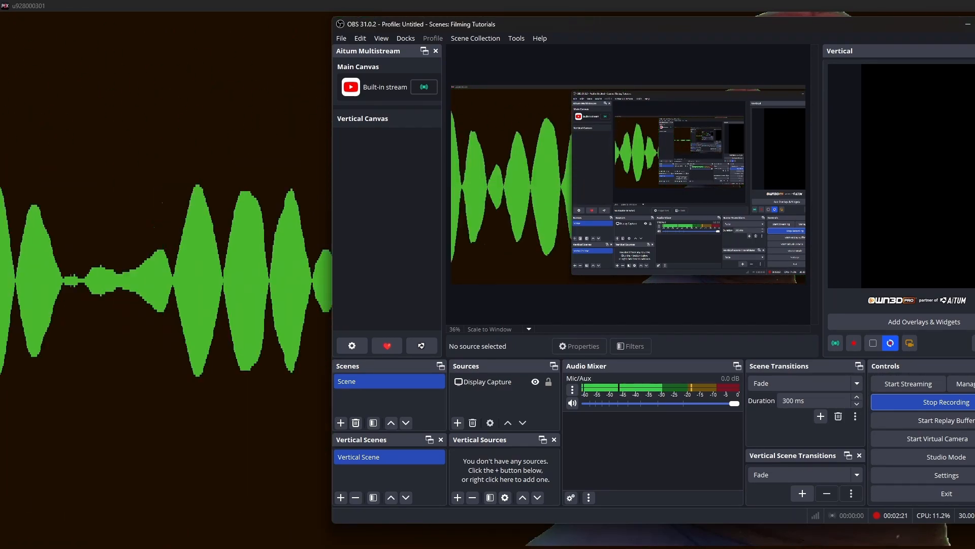
left_click(974, 6)
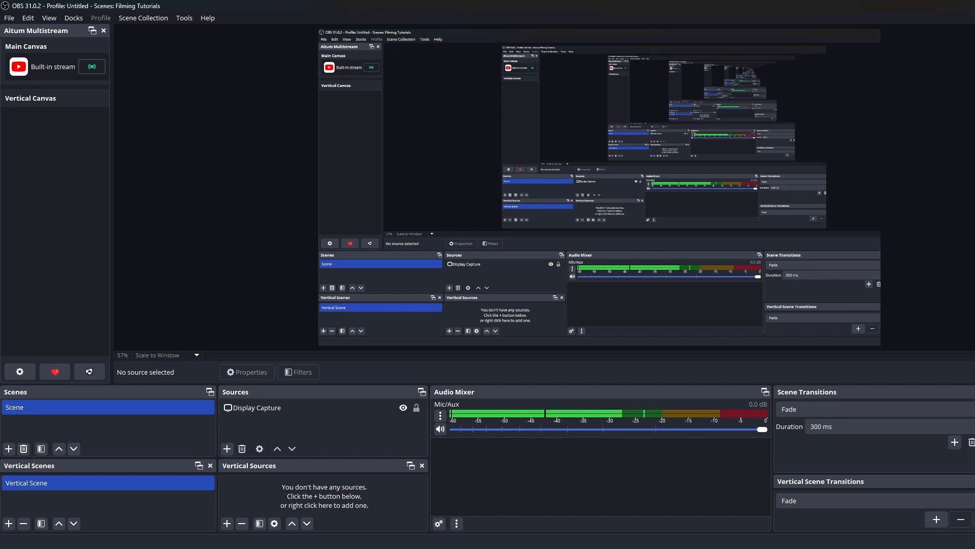
Add a Window Capture source for the Max.exe avatar output window and shrink it into the lower-left part of the canvas
left_click(228, 449)
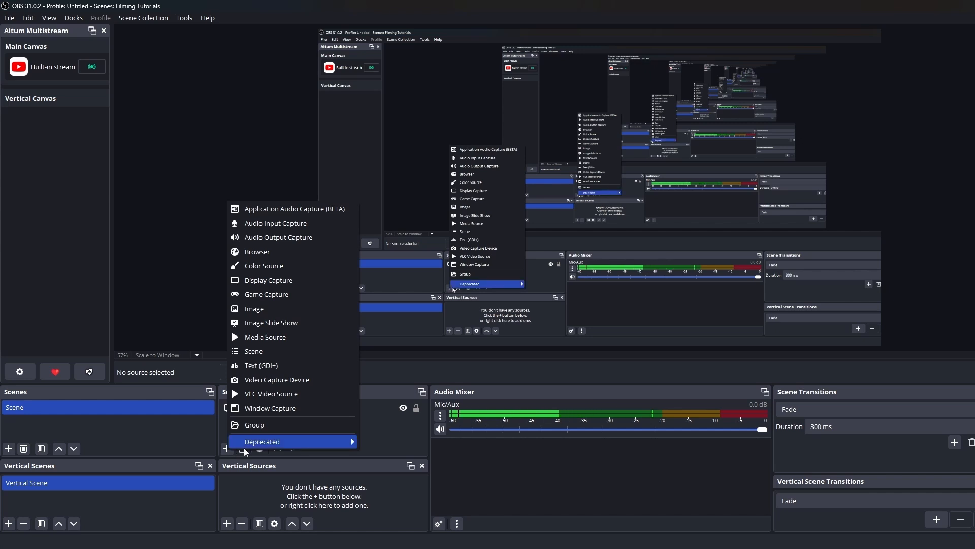
left_click(306, 409)
left_click(681, 341)
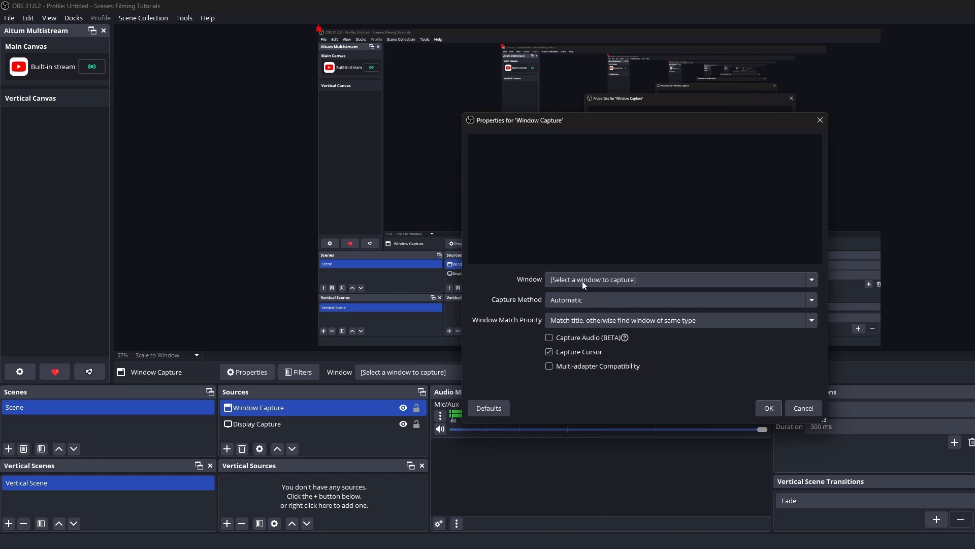
left_click(816, 279)
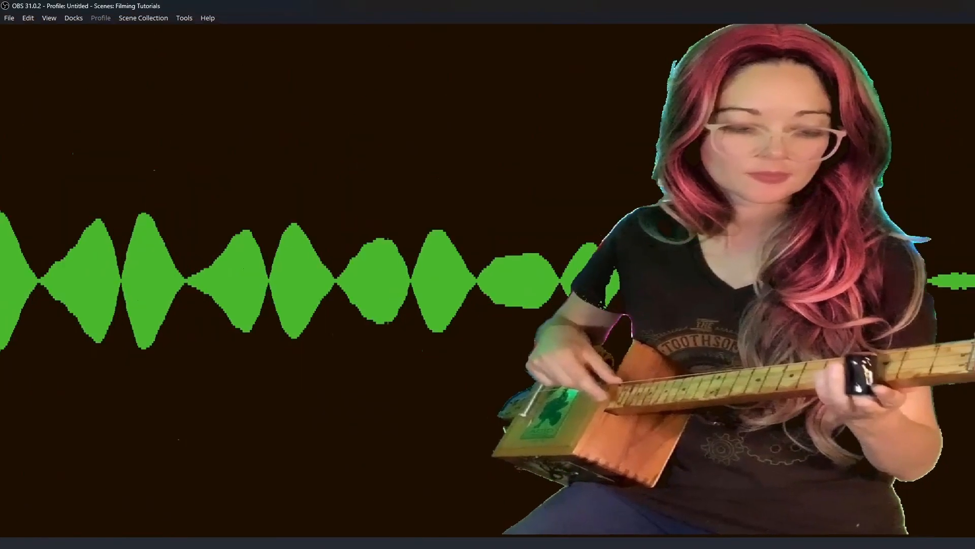
left_click_drag(604, 43, 760, 281)
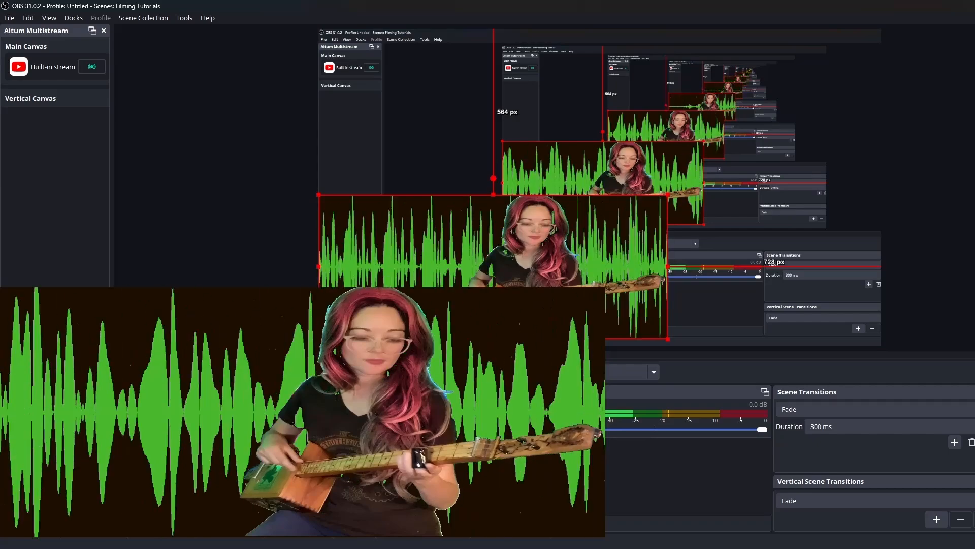
Add a Chroma Key effect filter to the Window Capture source, keeping the default filter name
right_click(345, 413)
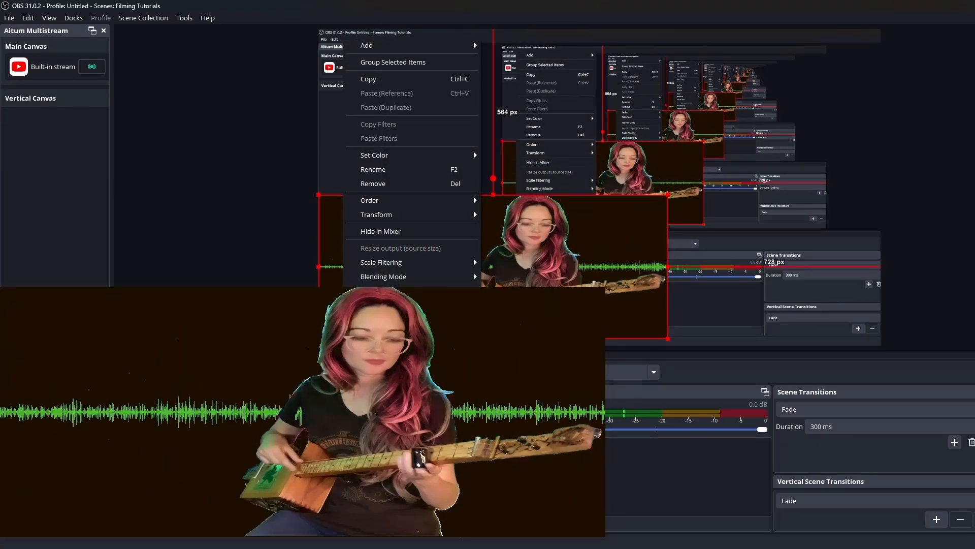
left_click(372, 383)
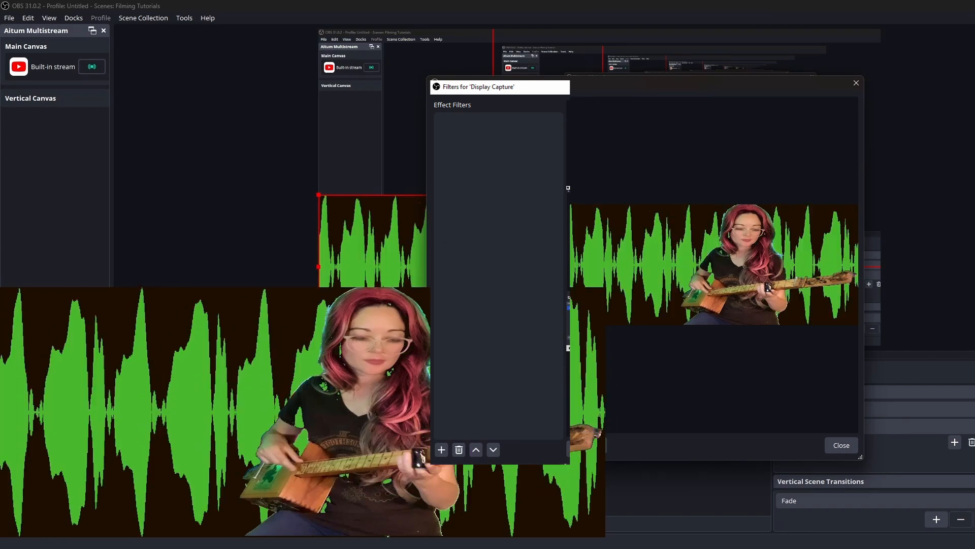
left_click(441, 449)
left_click(468, 297)
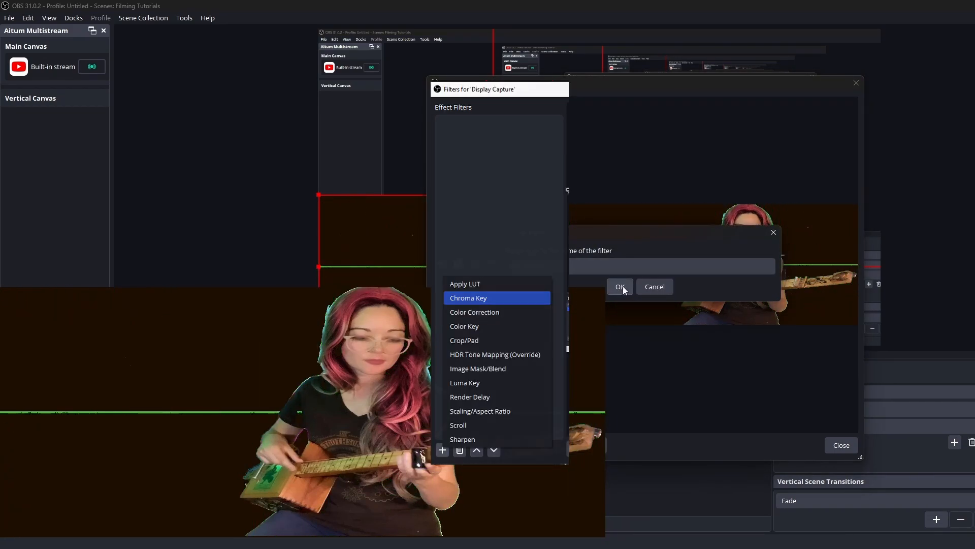
left_click(621, 287)
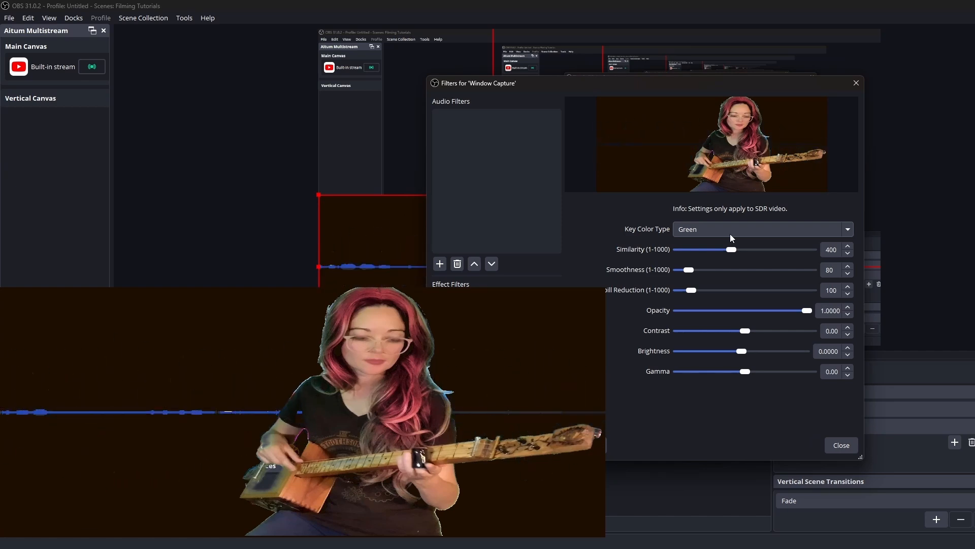
Set the chroma key to a custom color and sample the avatar's dark brown background, #1e0e00, from the screen
left_click(849, 232)
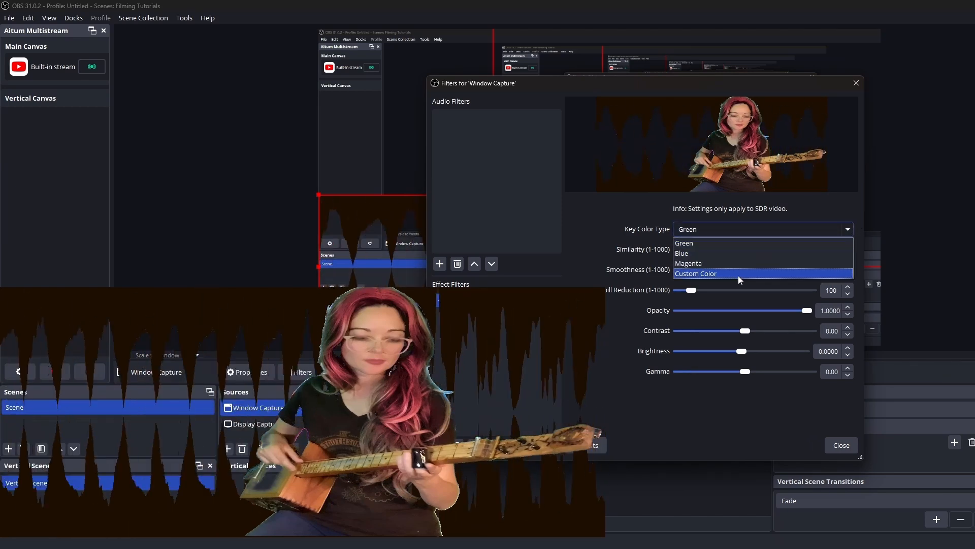
left_click(739, 274)
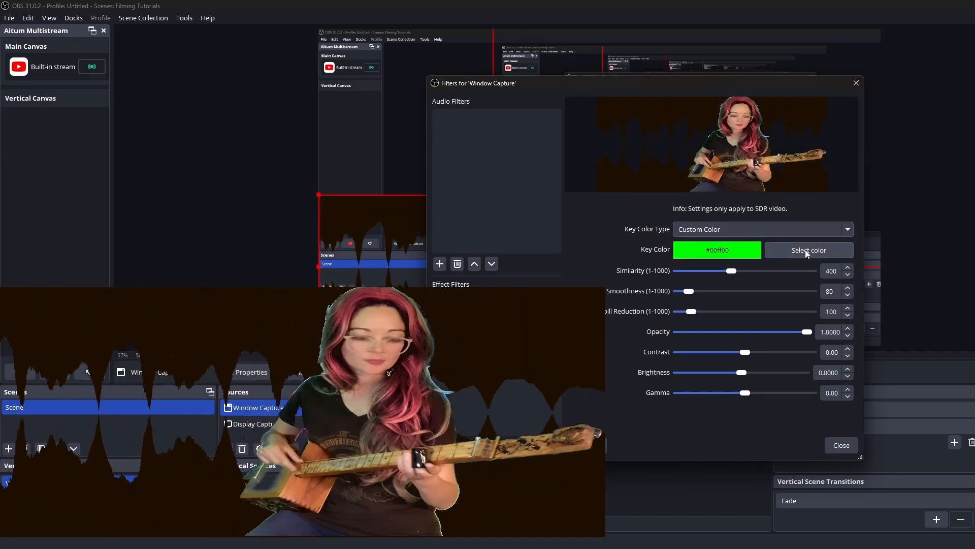
left_click(806, 249)
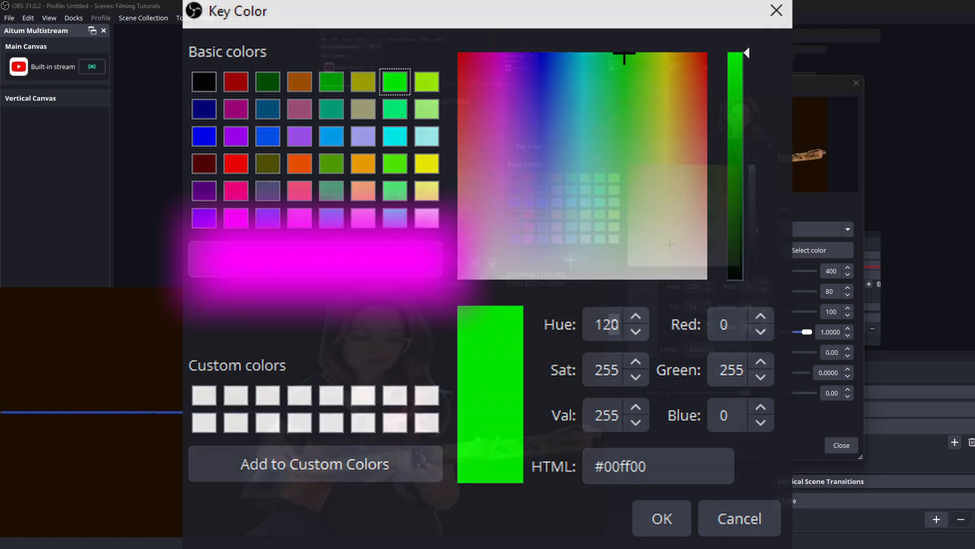
left_click(315, 259)
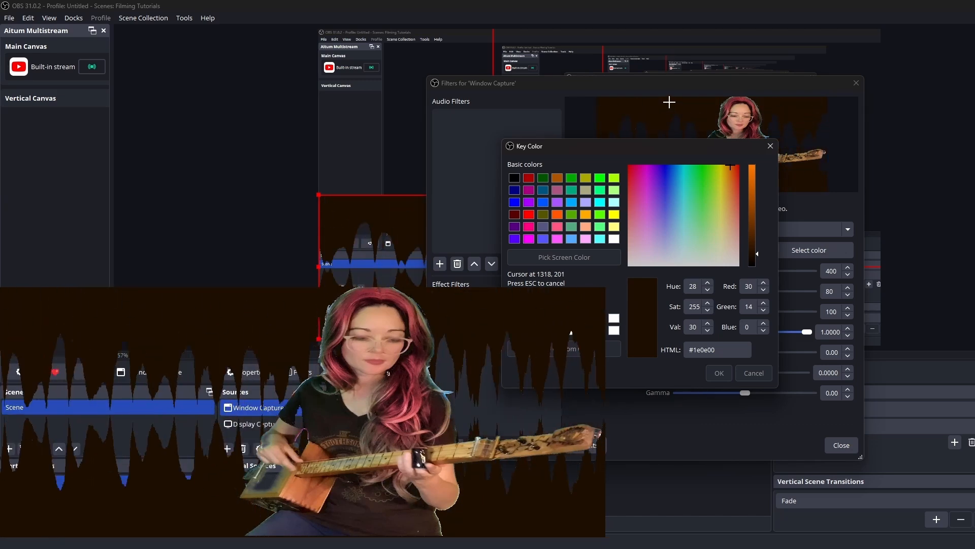
left_click(669, 102)
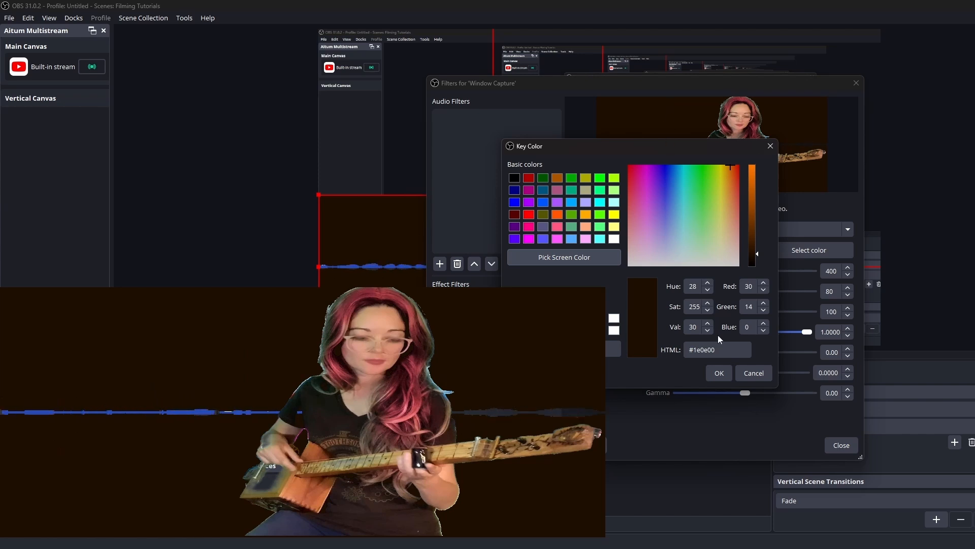
left_click(716, 373)
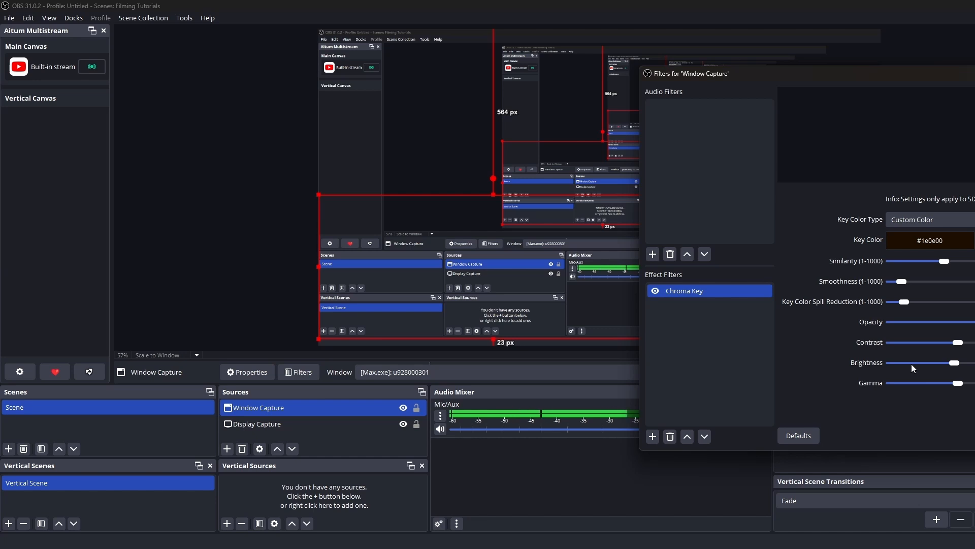
Lower the chroma key's similarity to bring back the avatar and waveform, and move the capture to the canvas's lower-right corner
left_click_drag(826, 75, 866, 79)
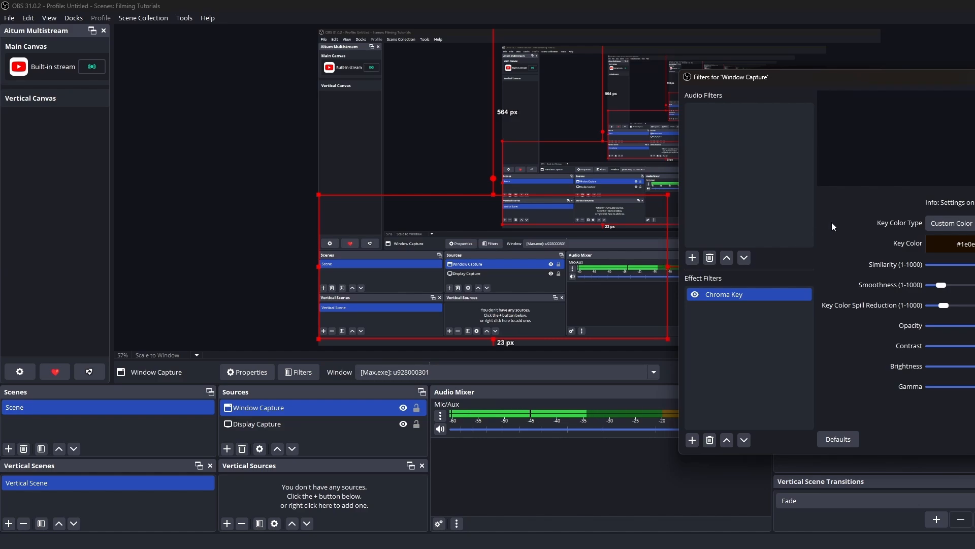
left_click_drag(974, 265, 919, 307)
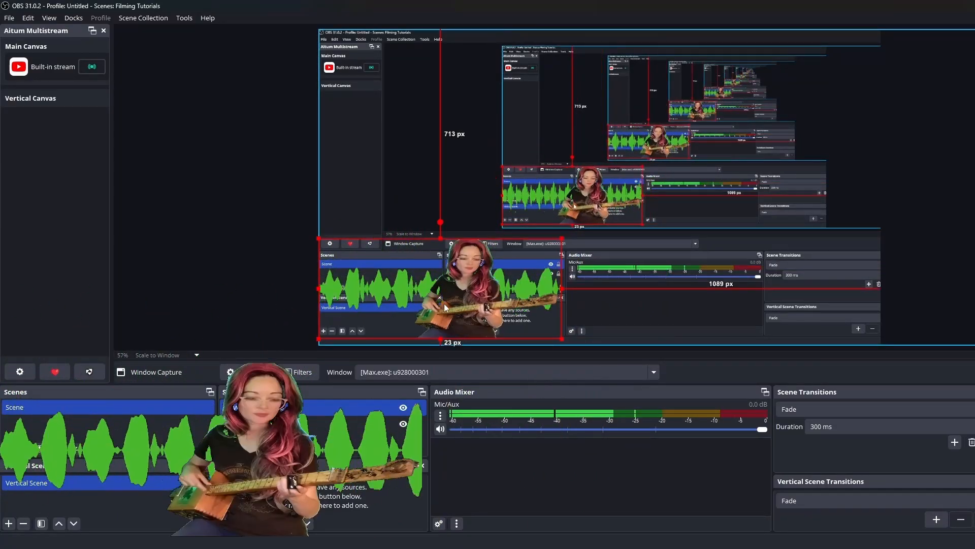
left_click_drag(445, 307, 782, 319)
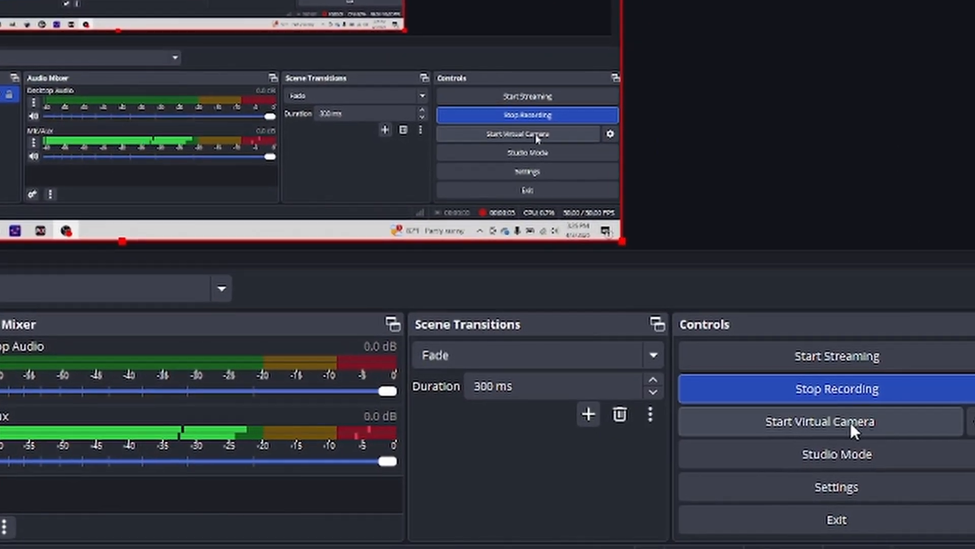
Start the OBS virtual camera, then open the camera settings of the evmux web studio in the browser
left_click(857, 423)
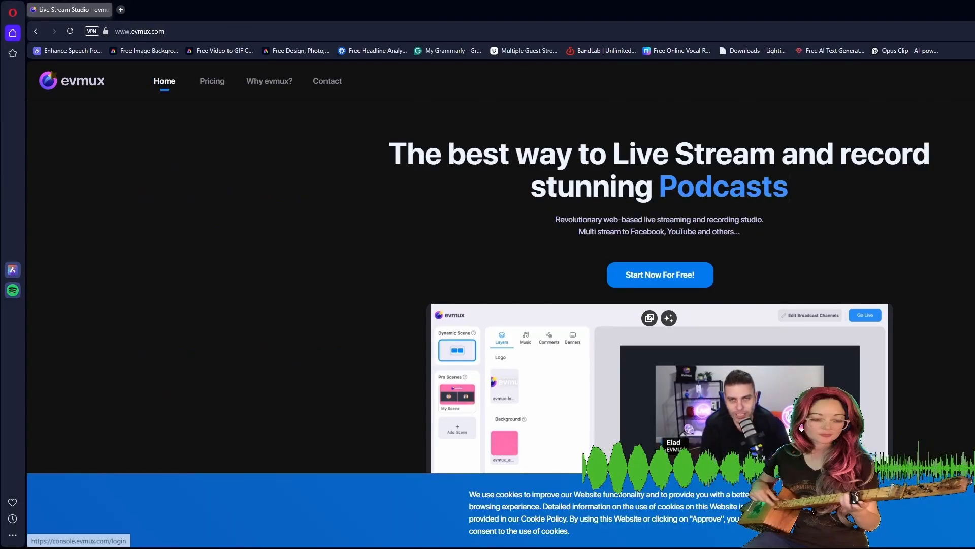
left_click(634, 275)
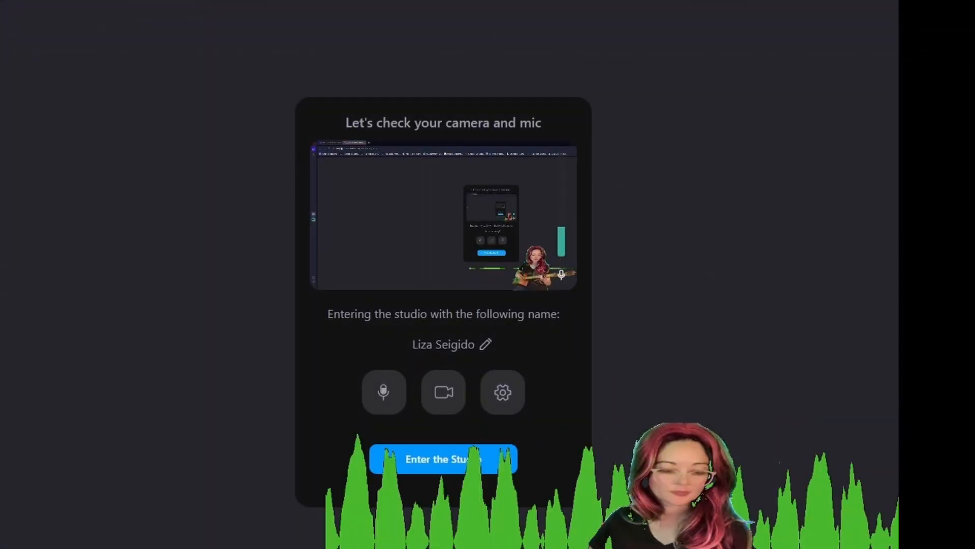
left_click(502, 391)
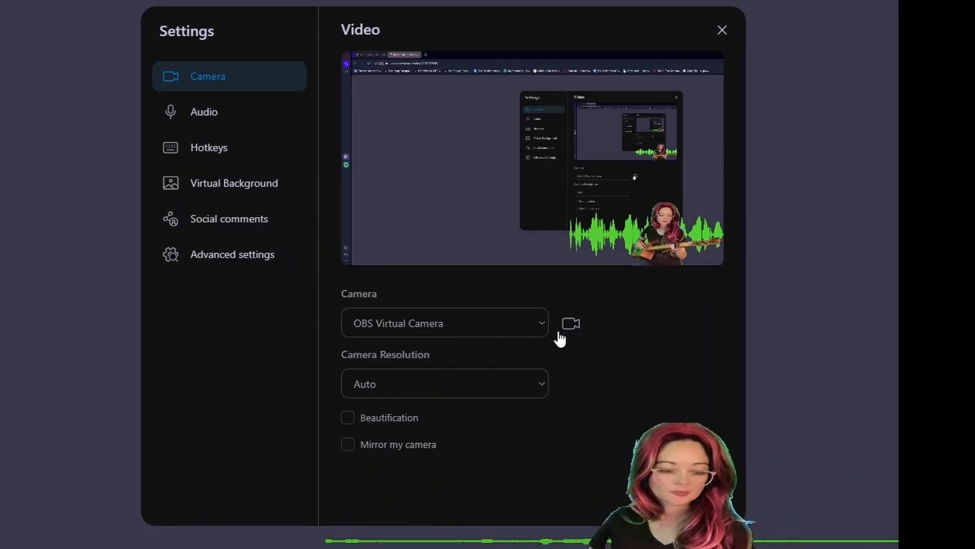